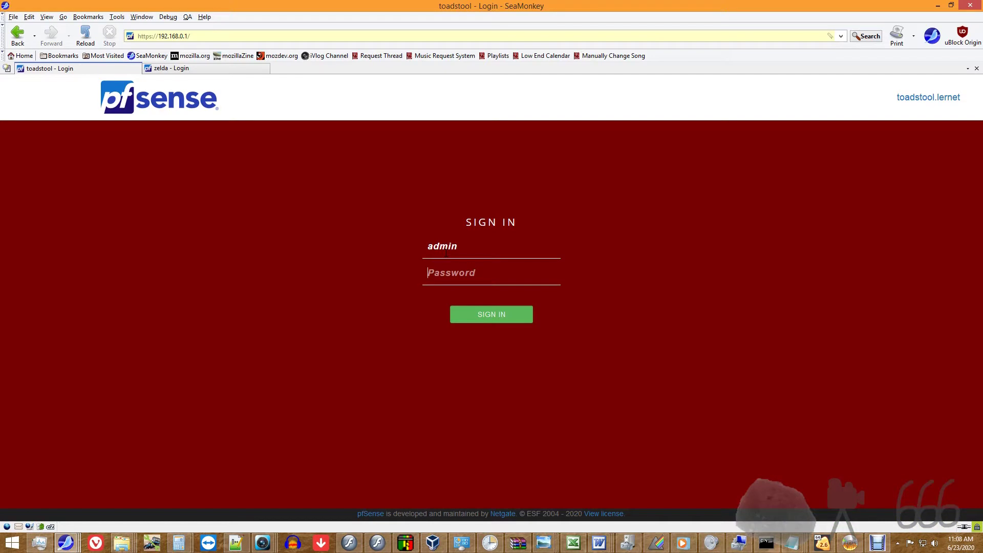
Sign in to the firewall as admin and review the dashboard's system information and interface list
{"action": "key", "text": "Return"}
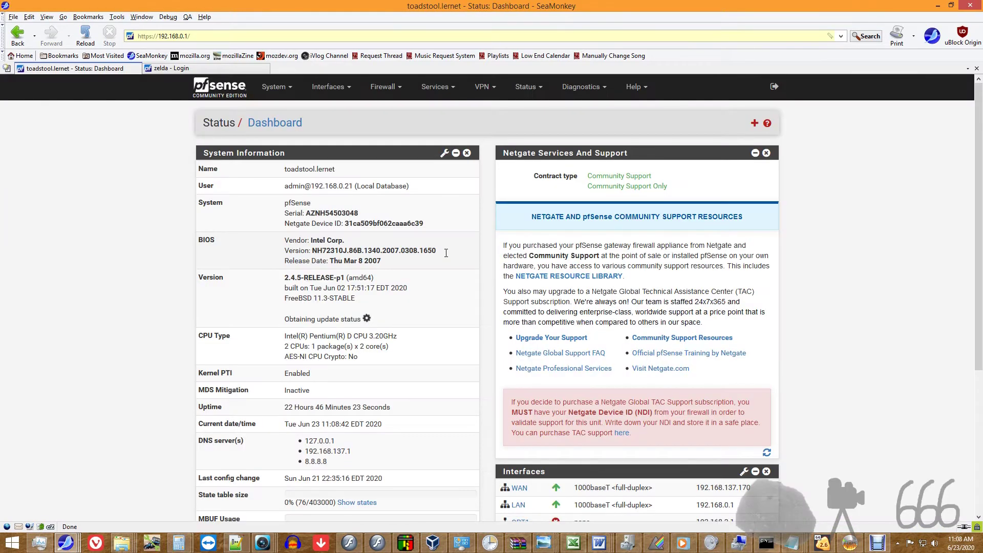
{"action": "scroll", "coordinate": [467, 314], "scroll_direction": "down", "scroll_amount": 2}
{"action": "scroll", "coordinate": [467, 316], "scroll_direction": "down", "scroll_amount": 5}
{"action": "scroll", "coordinate": [467, 316], "scroll_direction": "up", "scroll_amount": 5}
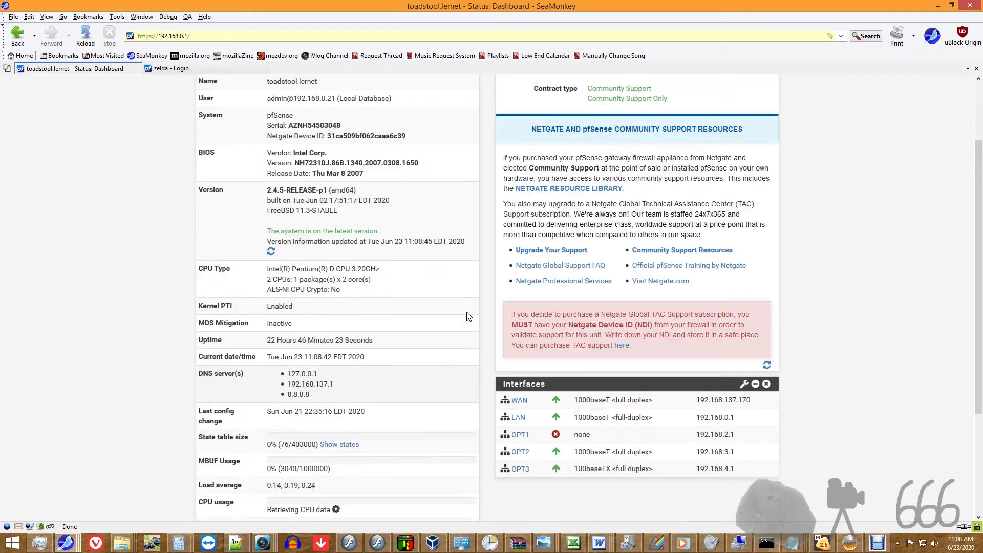
{"action": "scroll", "coordinate": [466, 316], "scroll_direction": "up", "scroll_amount": 1}
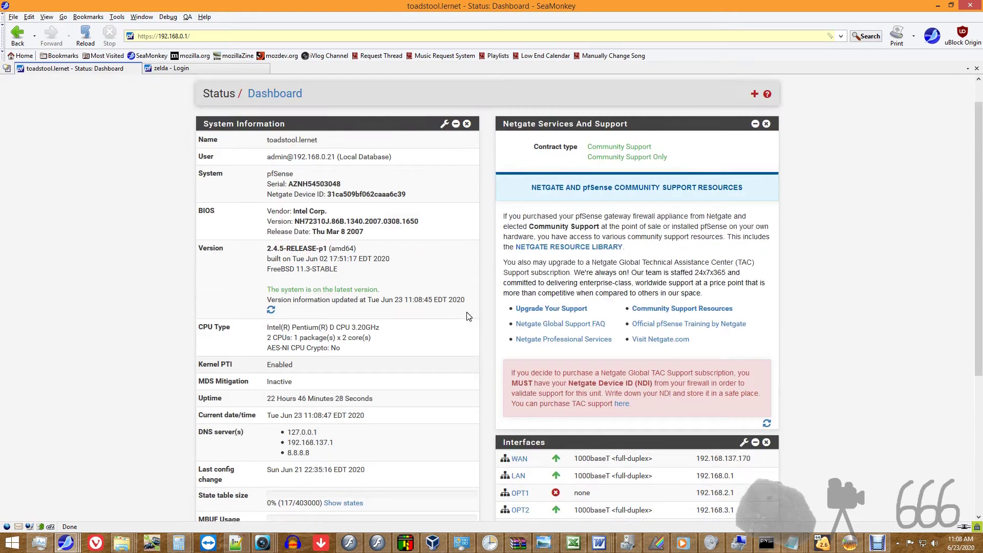
{"action": "scroll", "coordinate": [467, 316], "scroll_direction": "up", "scroll_amount": 3}
{"action": "scroll", "coordinate": [467, 316], "scroll_direction": "down", "scroll_amount": 6}
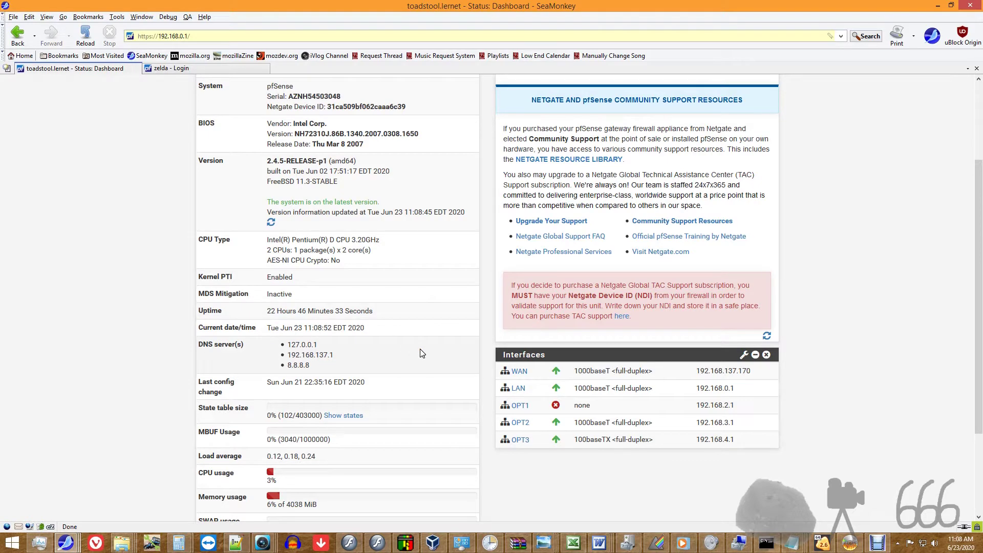
{"action": "scroll", "coordinate": [398, 174], "scroll_direction": "up", "scroll_amount": 3}
{"action": "scroll", "coordinate": [397, 174], "scroll_direction": "down", "scroll_amount": 3}
{"action": "scroll", "coordinate": [384, 137], "scroll_direction": "up", "scroll_amount": 3}
Start a new firewall virtual IP of type CARP on the WAN interface
{"action": "left_click", "coordinate": [379, 89]}
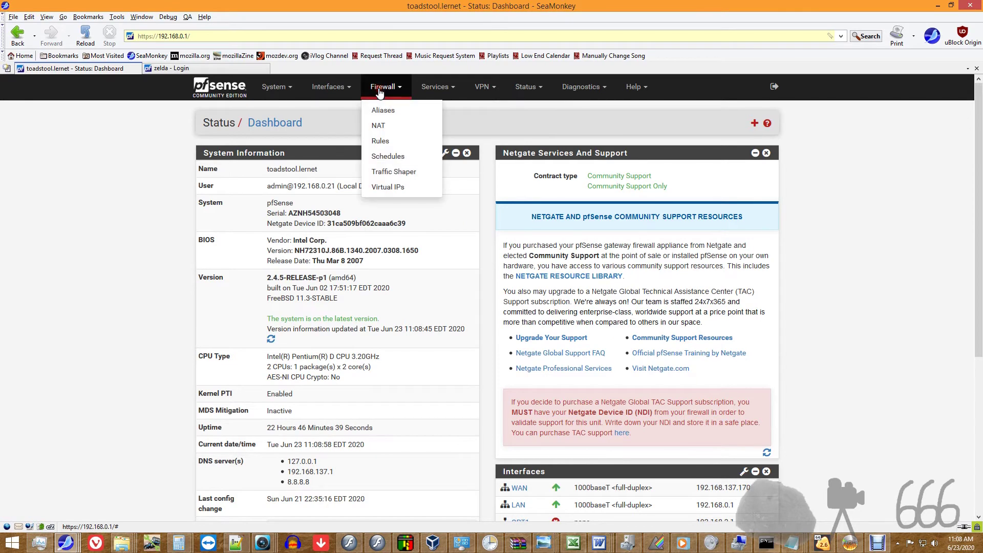
{"action": "left_click", "coordinate": [393, 187]}
{"action": "left_click", "coordinate": [765, 190]}
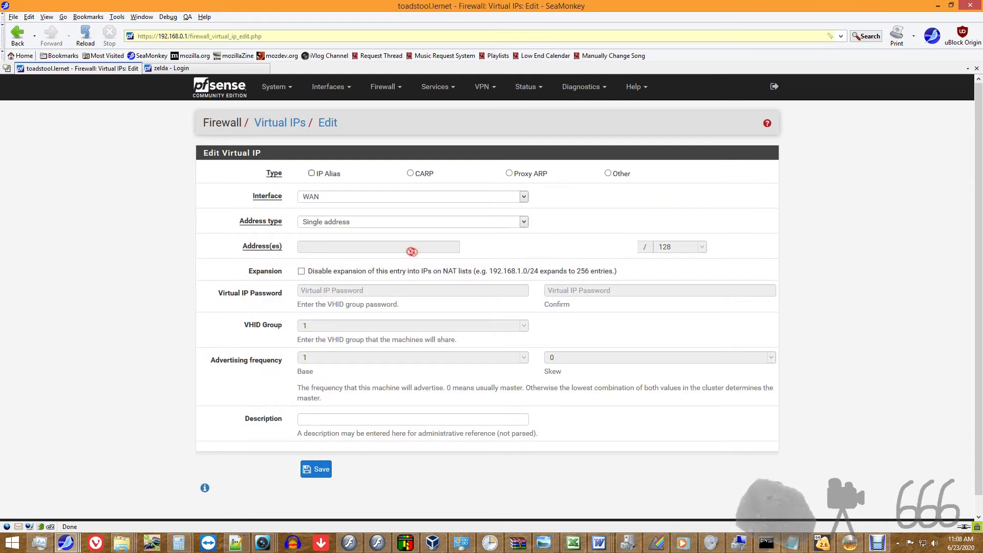
{"action": "left_click", "coordinate": [410, 174]}
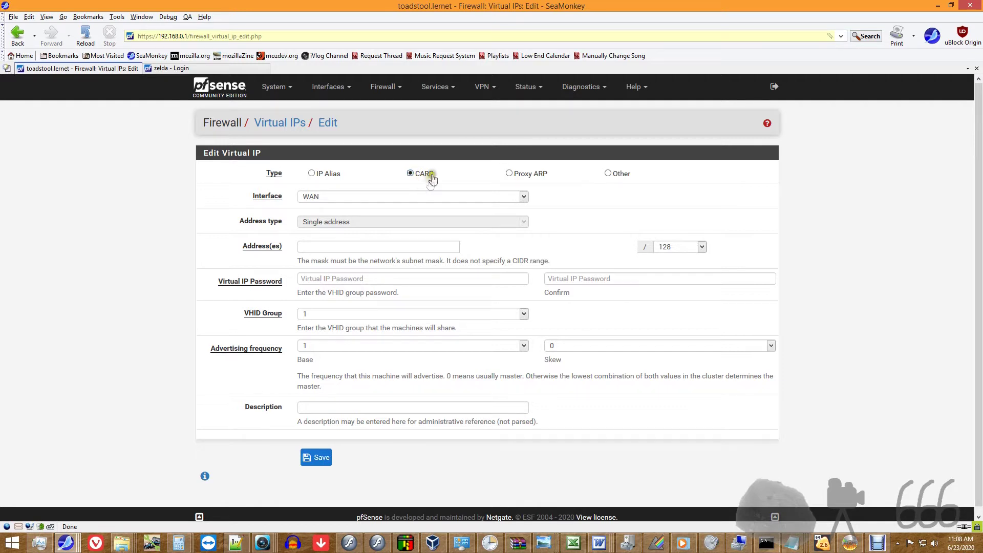
{"action": "left_click", "coordinate": [338, 198]}
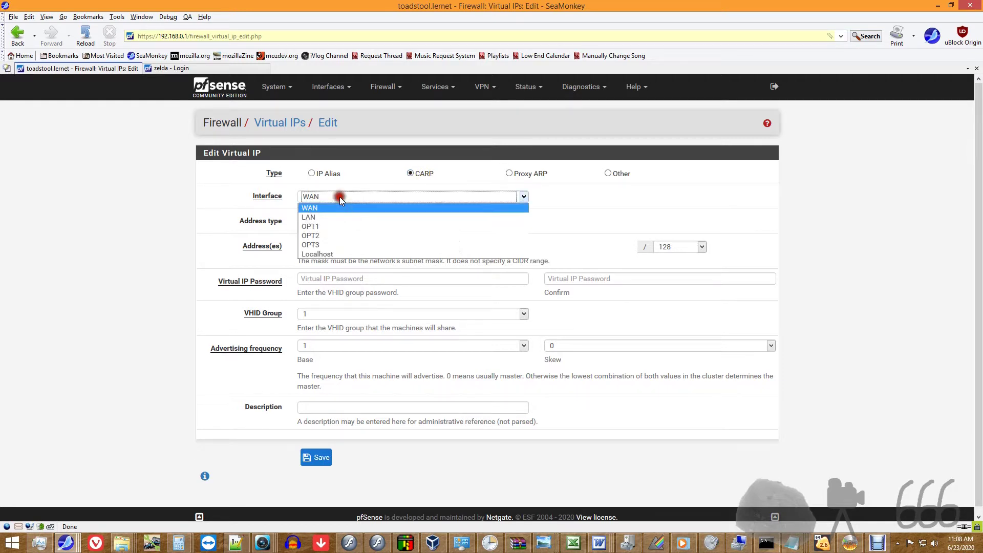
{"action": "left_click", "coordinate": [361, 198]}
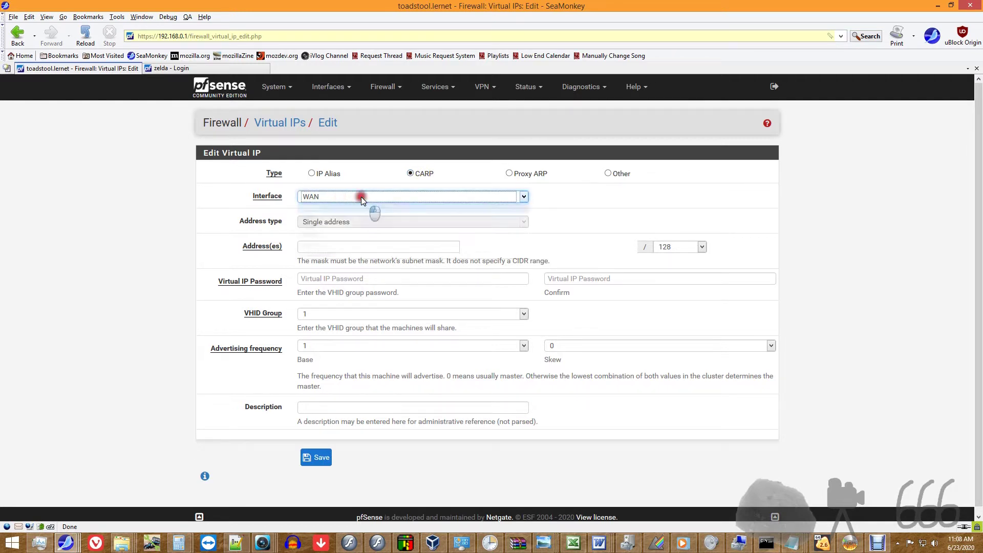
Set the WAN virtual IP's address to 192.168.137.5 with a /24 subnet mask
{"action": "left_click", "coordinate": [336, 247]}
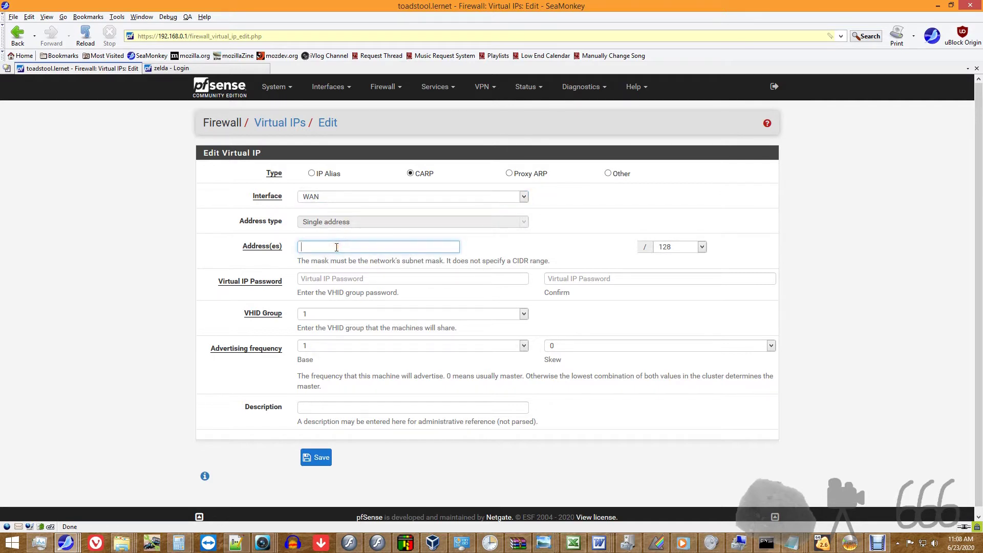
{"action": "type", "text": "192.1"}
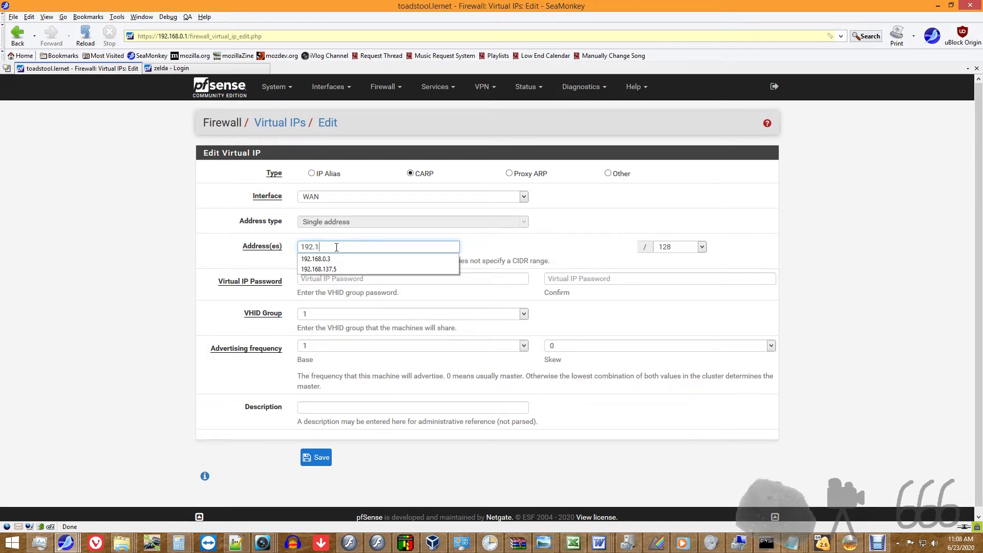
{"action": "type", "text": "68.137"}
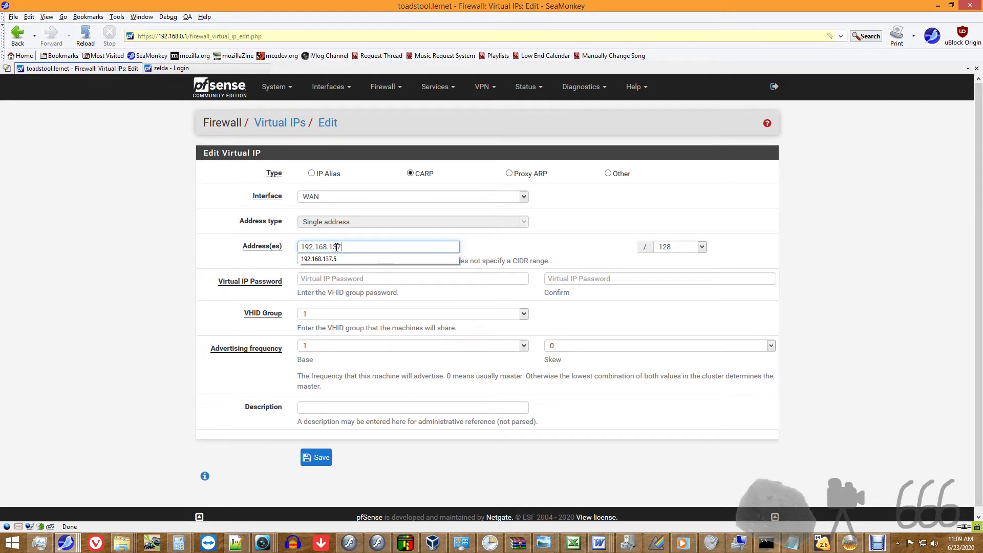
{"action": "left_click", "coordinate": [328, 259]}
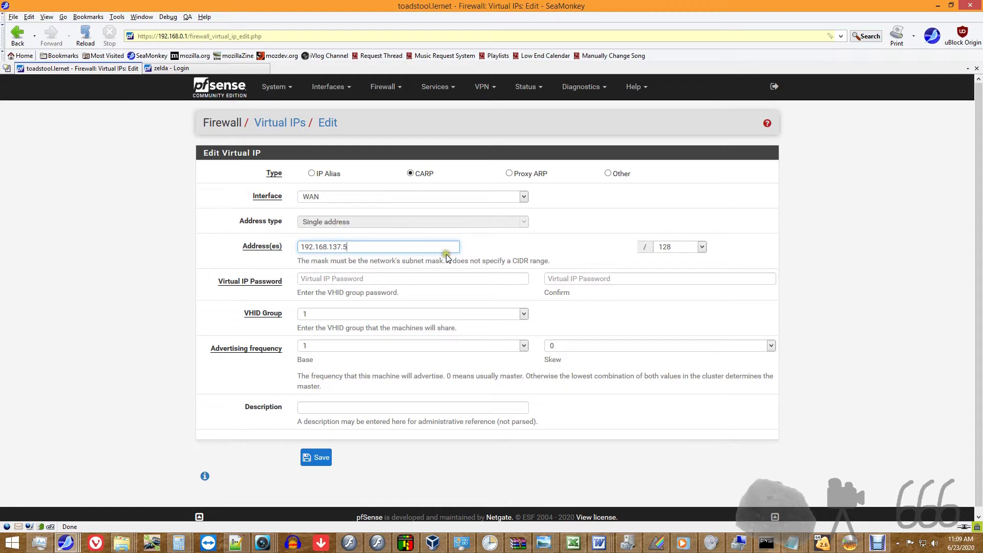
{"action": "left_click", "coordinate": [679, 247]}
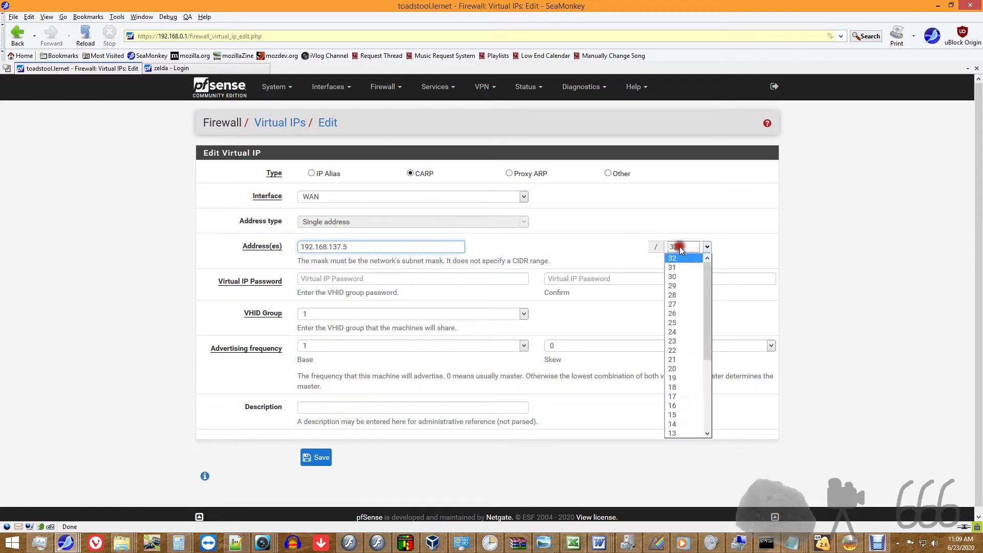
{"action": "left_click", "coordinate": [683, 332]}
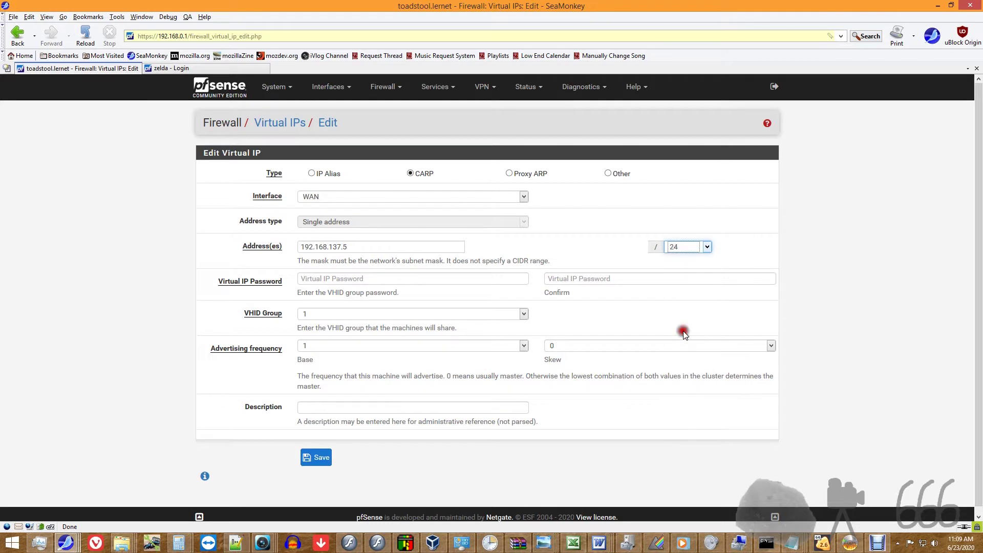
Try to save the WAN virtual IP with VHID group 1 and no virtual IP password
{"action": "left_click", "coordinate": [374, 279]}
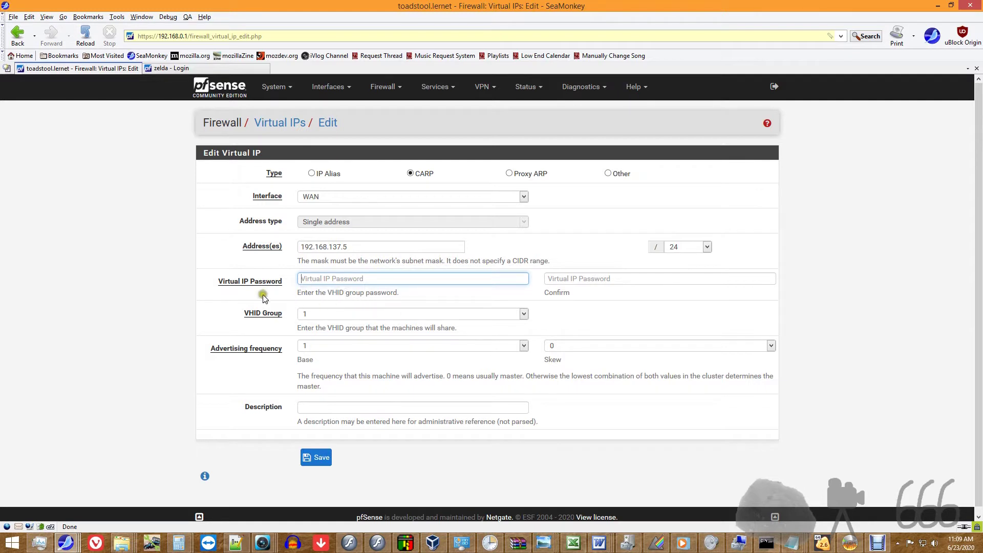
{"action": "left_click", "coordinate": [346, 315]}
{"action": "left_click", "coordinate": [346, 318]}
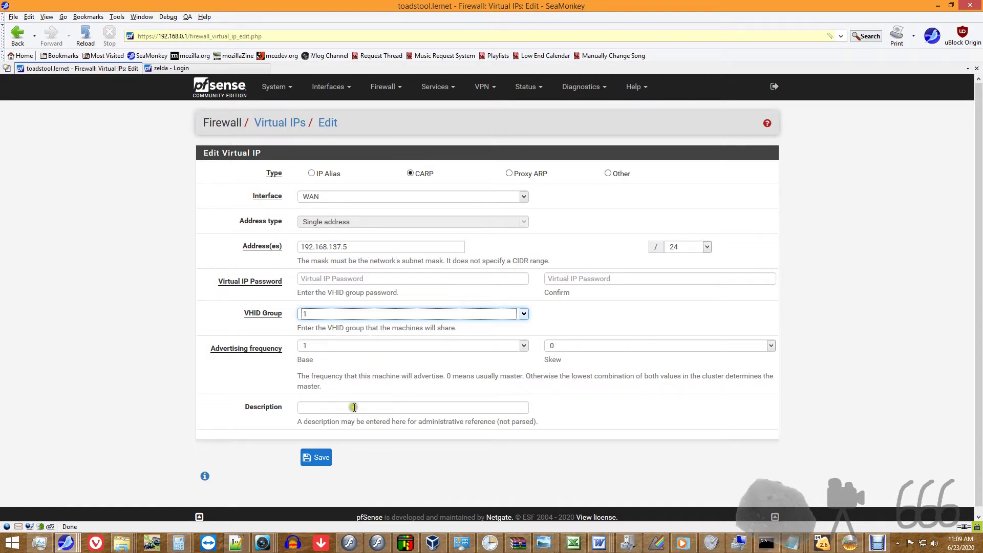
{"action": "left_click", "coordinate": [316, 457]}
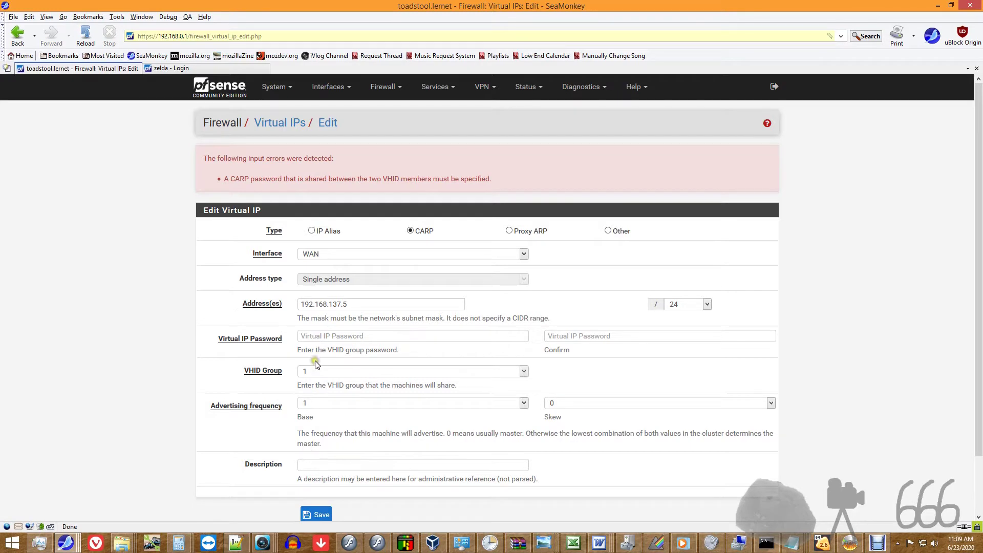
Enter and confirm the virtual IP password for the WAN CARP address and save the entry
{"action": "left_click", "coordinate": [329, 337]}
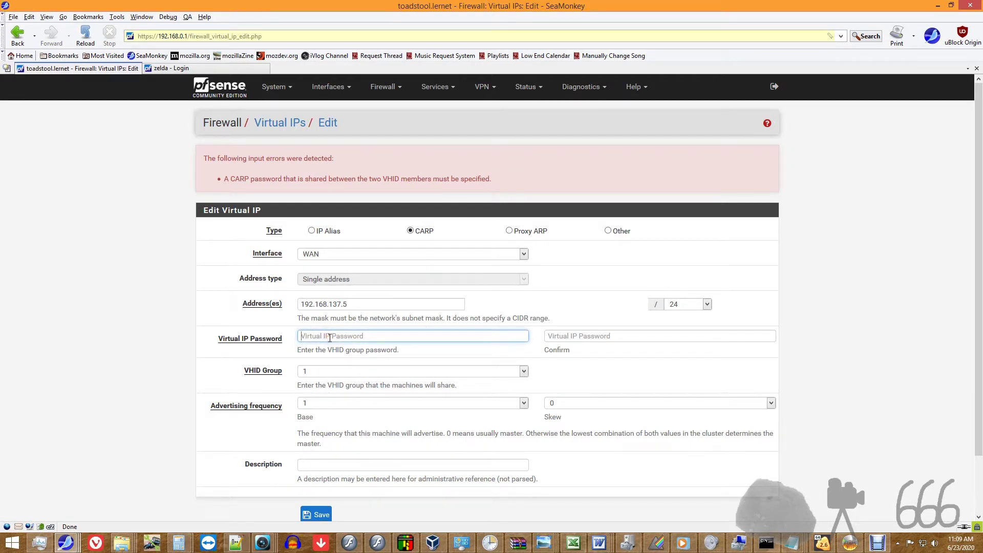
{"action": "type", "text": "•••"}
{"action": "key", "text": "Tab"}
{"action": "type", "text": "•"}
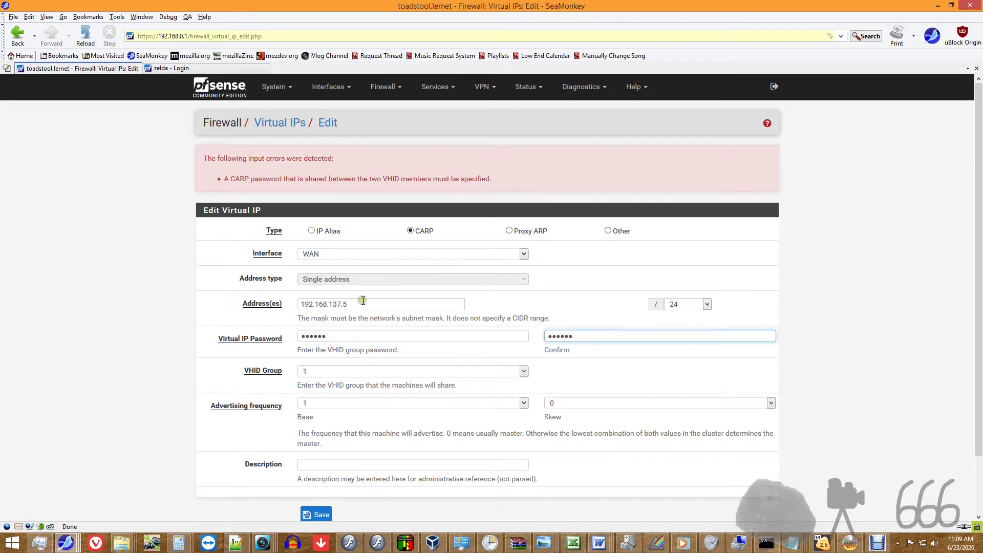
{"action": "left_click", "coordinate": [319, 515]}
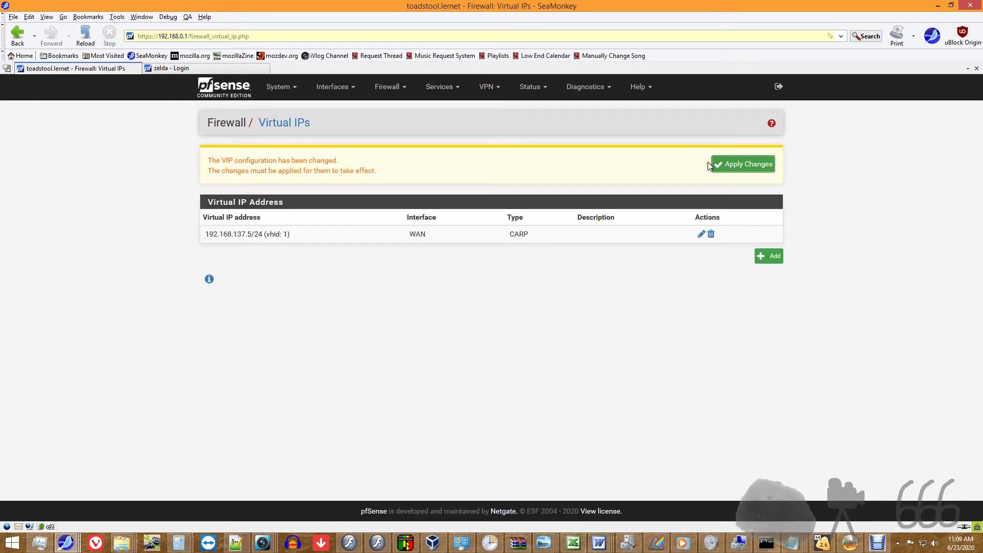
Add a CARP virtual IP on the LAN interface with the address 192.168.0.3 and a /24 mask
{"action": "left_click", "coordinate": [769, 256]}
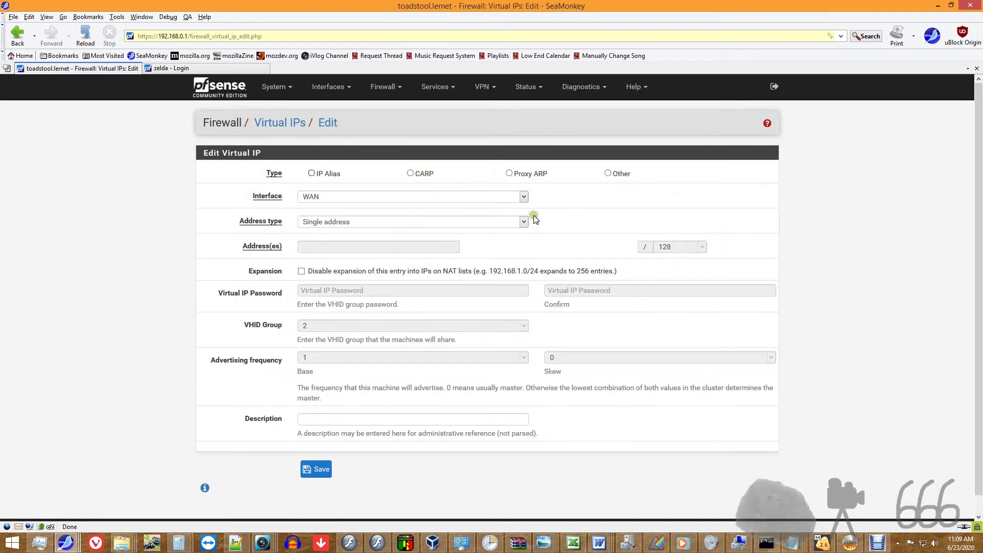
{"action": "left_click", "coordinate": [408, 173]}
{"action": "left_click", "coordinate": [406, 197]}
{"action": "left_click", "coordinate": [322, 217]}
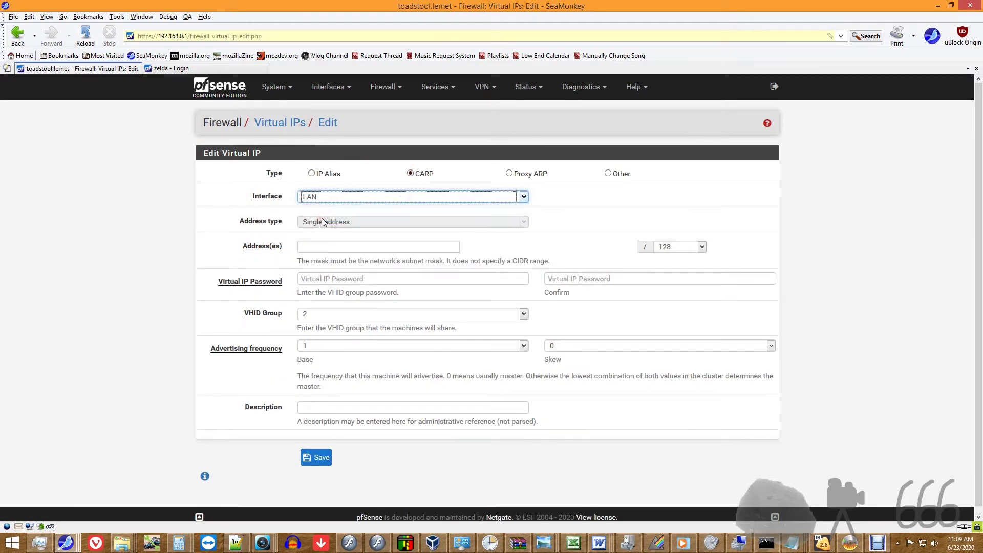
{"action": "left_click", "coordinate": [337, 249]}
{"action": "type", "text": "192.168.0.3"}
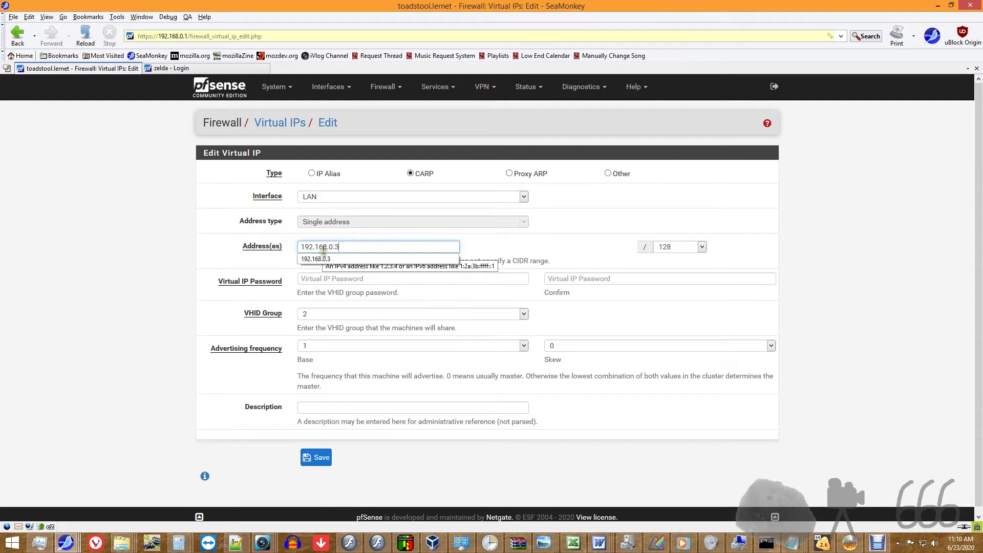
{"action": "left_click", "coordinate": [686, 247]}
{"action": "left_click", "coordinate": [681, 340]}
Enter and confirm the virtual IP password for the LAN CARP address and save the entry
{"action": "left_click", "coordinate": [366, 279]}
{"action": "type", "text": "******"}
{"action": "key", "text": "Tab"}
{"action": "type", "text": "******"}
{"action": "left_click", "coordinate": [316, 457]}
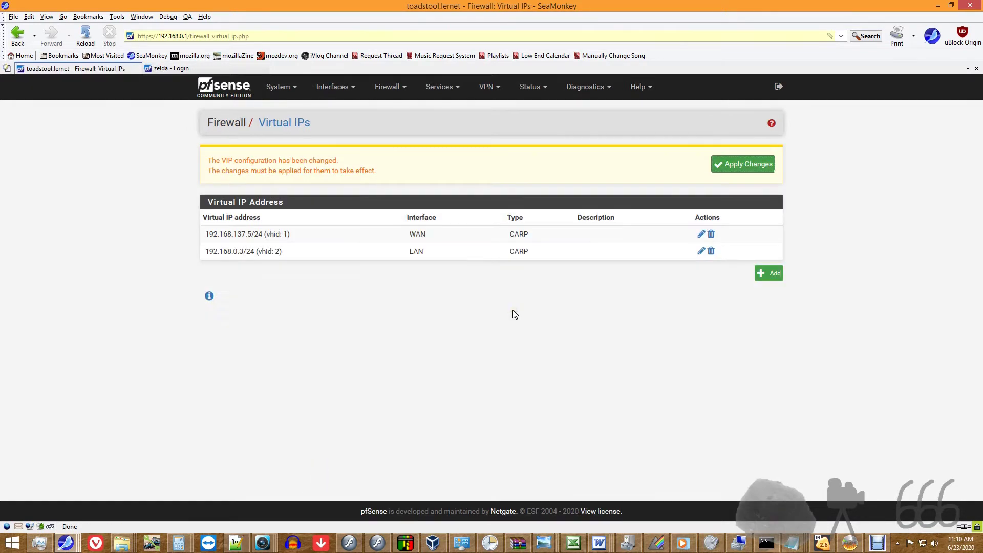
Add a CARP virtual IP on the OPT1 interface with the address 192.168.2.3 and a /24 mask
{"action": "left_click", "coordinate": [767, 275]}
{"action": "left_click", "coordinate": [376, 197]}
{"action": "left_click", "coordinate": [379, 226]}
{"action": "left_click", "coordinate": [410, 173]}
{"action": "left_click", "coordinate": [340, 247]}
{"action": "type", "text": "192.168.2.3"}
{"action": "left_click", "coordinate": [686, 246]}
{"action": "left_click", "coordinate": [681, 331]}
Enter and confirm the virtual IP password for the OPT1 CARP address and save the entry
{"action": "left_click", "coordinate": [478, 279]}
{"action": "type", "text": "******"}
{"action": "key", "text": "Tab"}
{"action": "type", "text": "*****"}
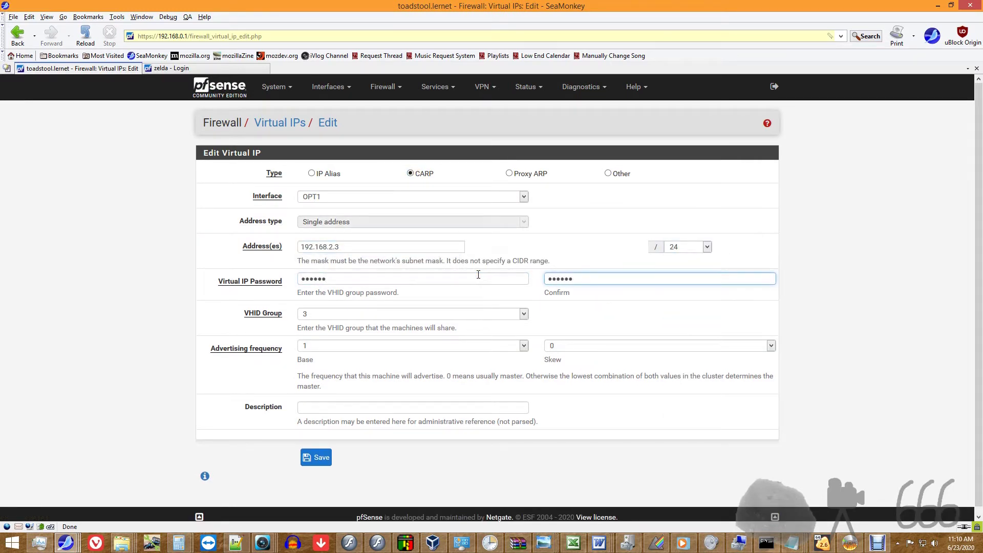
{"action": "left_click", "coordinate": [317, 457]}
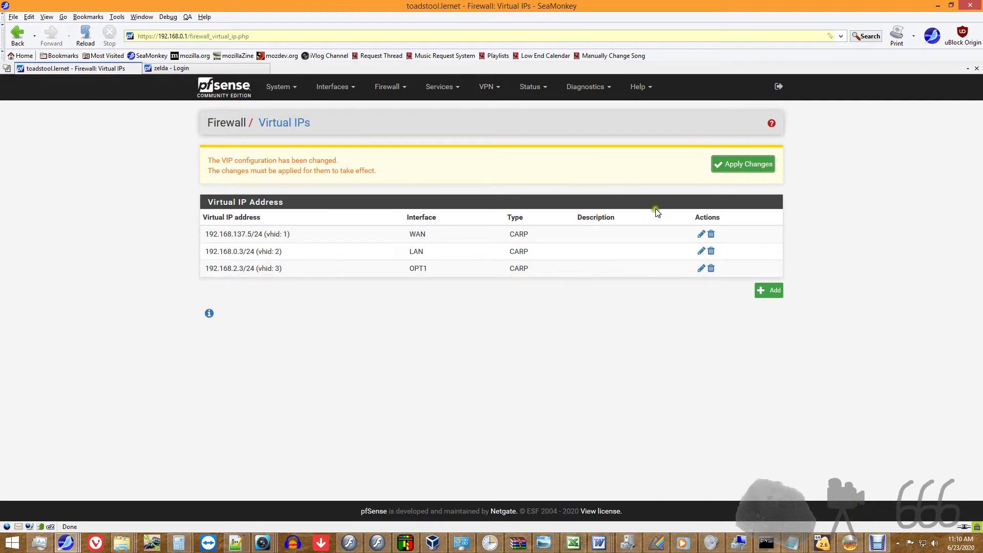
Add a CARP virtual IP on the OPT2 interface with the address 192.168.3.3 and a /24 mask
{"action": "left_click", "coordinate": [775, 291]}
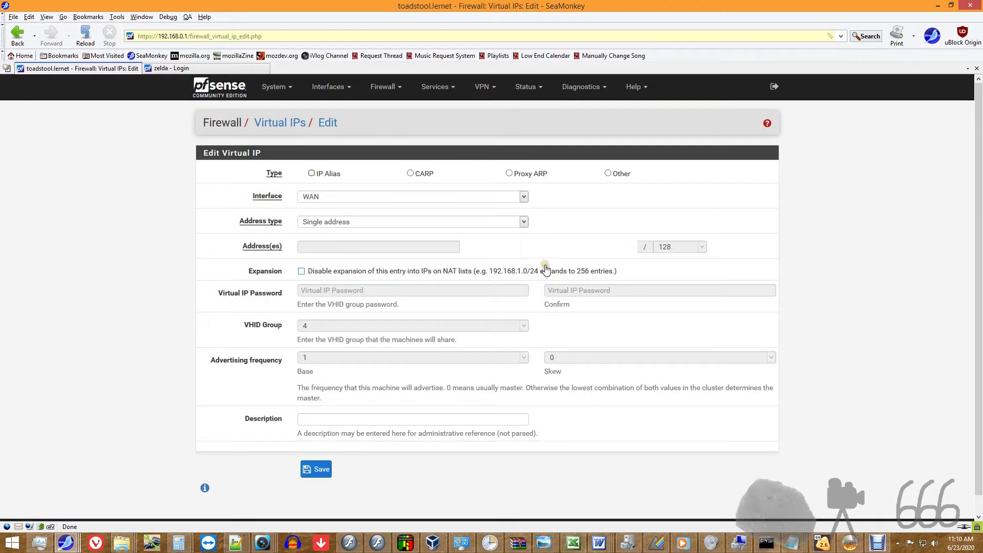
{"action": "left_click", "coordinate": [370, 196]}
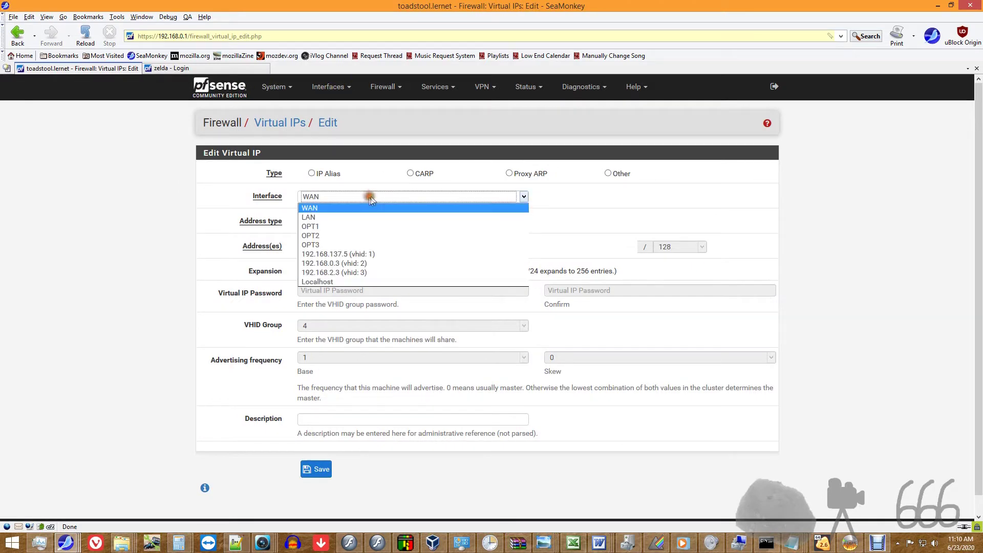
{"action": "left_click", "coordinate": [318, 236]}
{"action": "left_click", "coordinate": [376, 248]}
{"action": "type", "text": "192.16"}
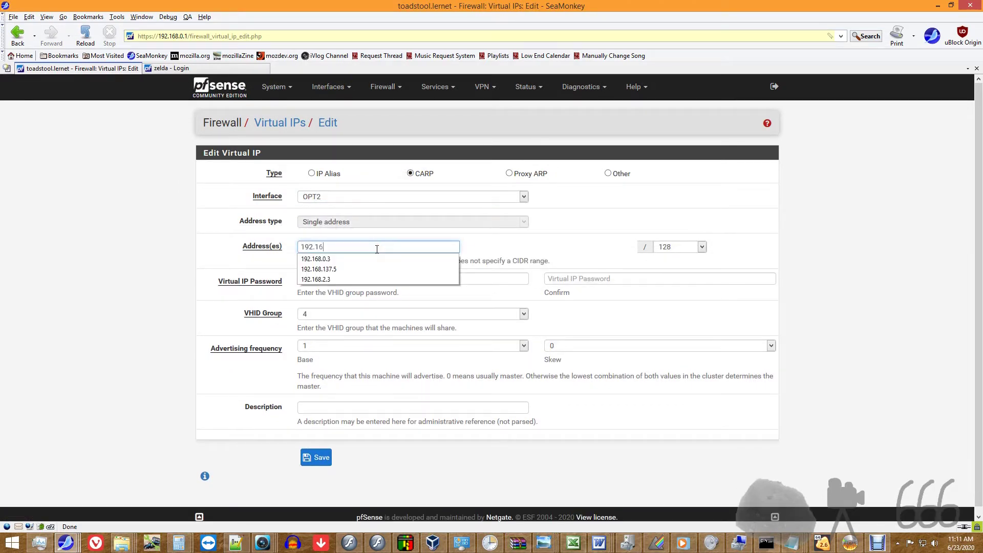
{"action": "type", "text": "8.3.3"}
{"action": "left_click", "coordinate": [681, 247]}
{"action": "left_click", "coordinate": [693, 302]}
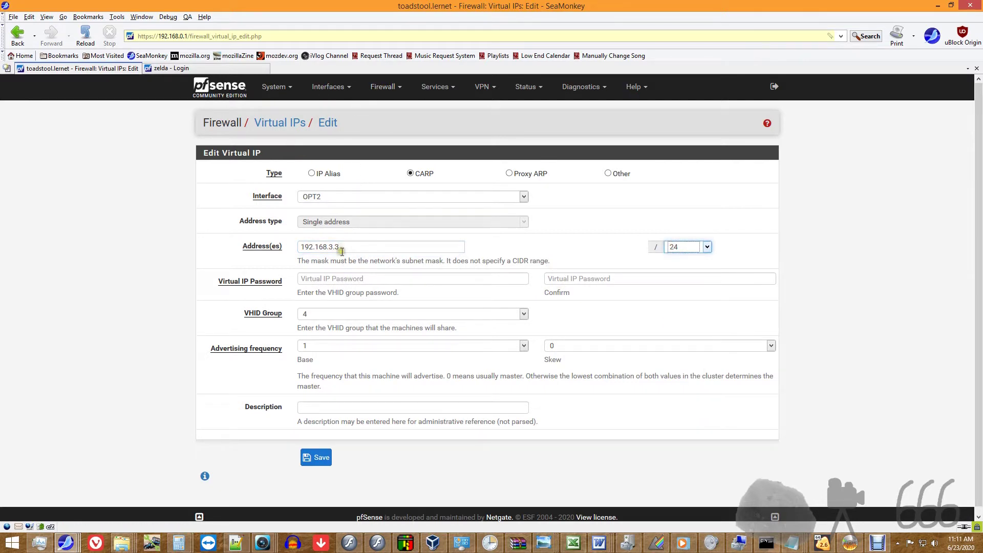
Save the OPT2 CARP address with its virtual IP password entered and confirmed, and apply the virtual IP changes
{"action": "left_click", "coordinate": [335, 280]}
{"action": "type", "text": "pa"}
{"action": "type", "text": "••••••"}
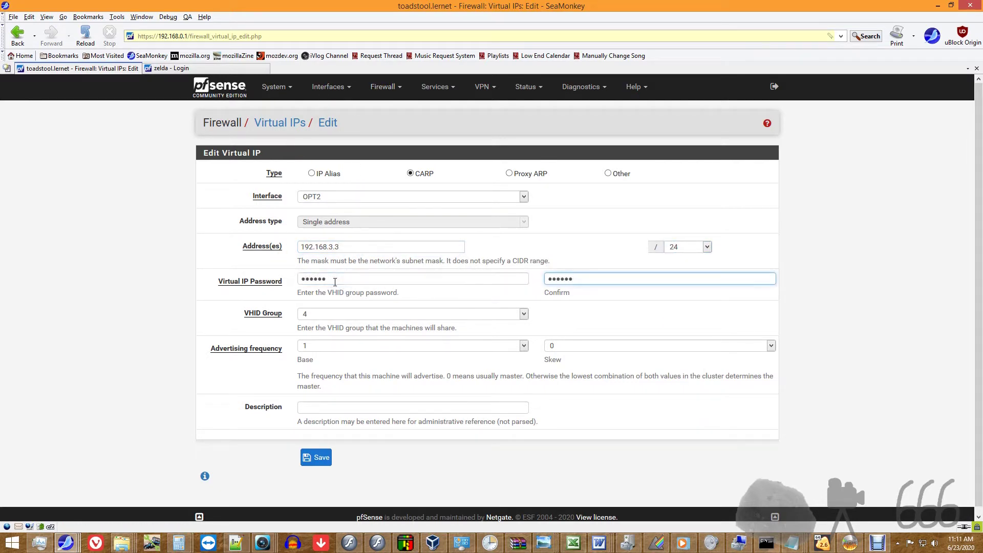
{"action": "left_click", "coordinate": [322, 461]}
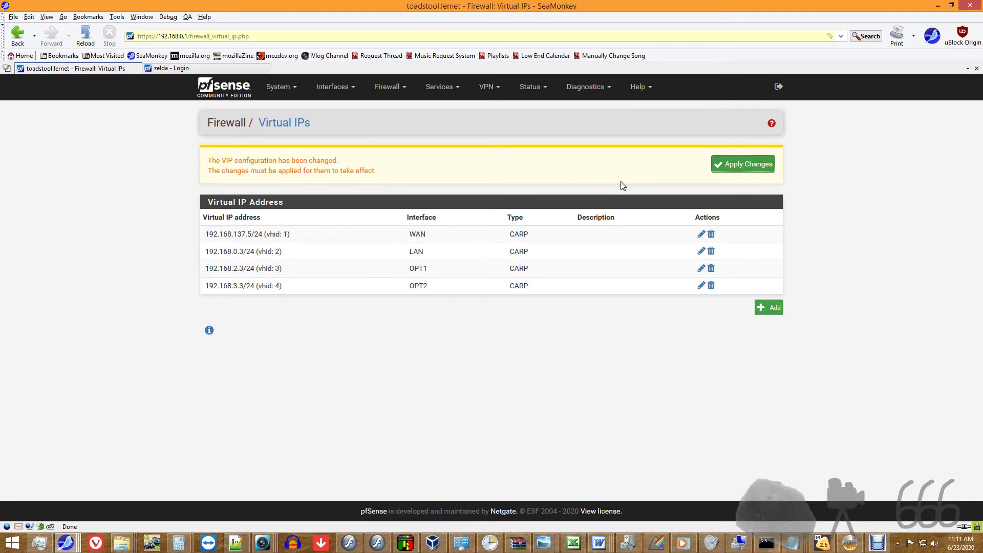
{"action": "left_click", "coordinate": [733, 166]}
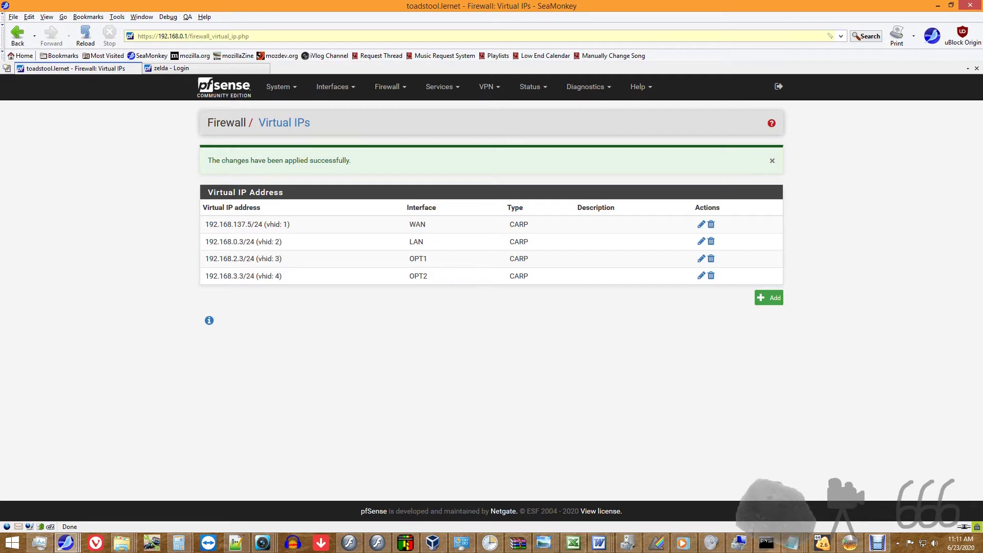
Review the OPT3 interface's general and static IPv4 settings on the toadstool firewall
{"action": "left_click", "coordinate": [333, 86]}
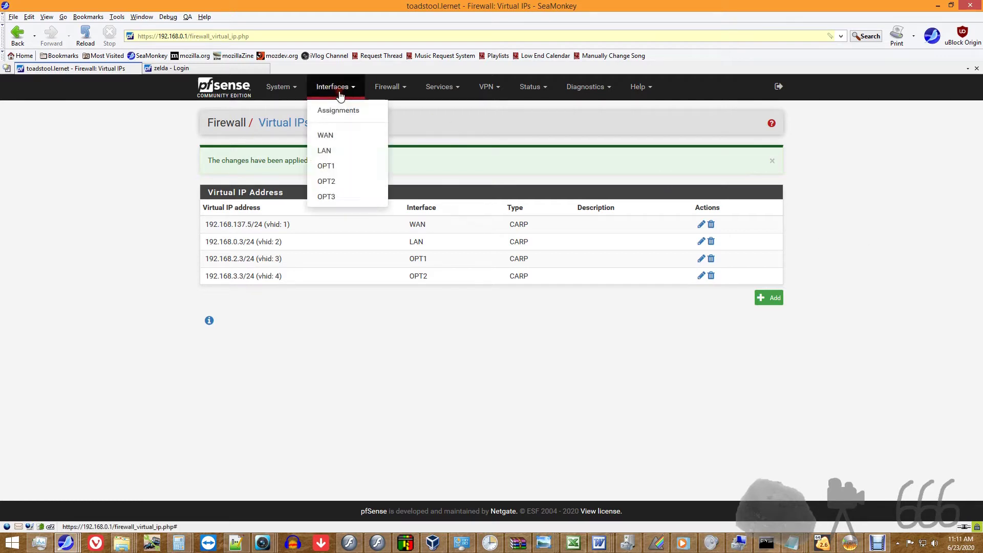
{"action": "left_click", "coordinate": [337, 198]}
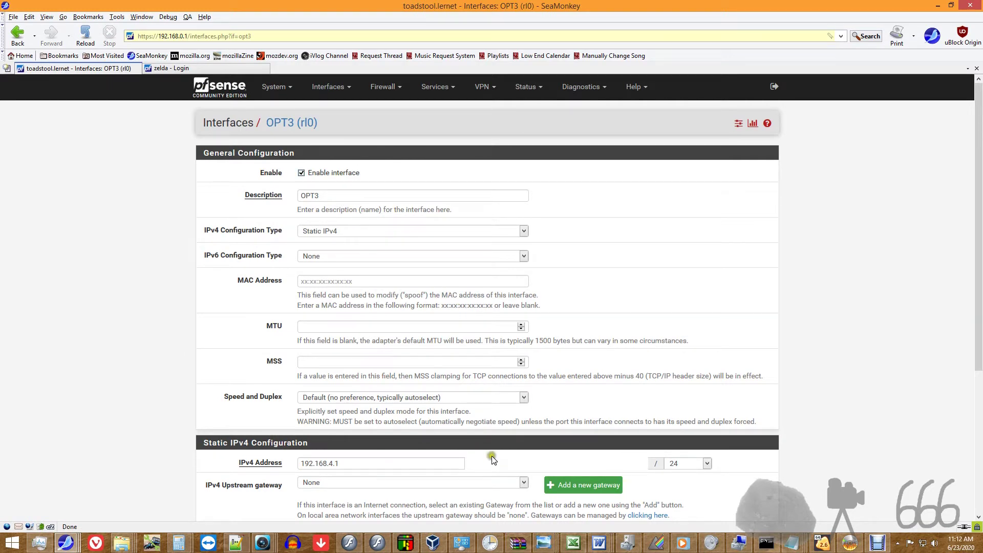
{"action": "scroll", "coordinate": [505, 439], "scroll_direction": "down", "scroll_amount": 5}
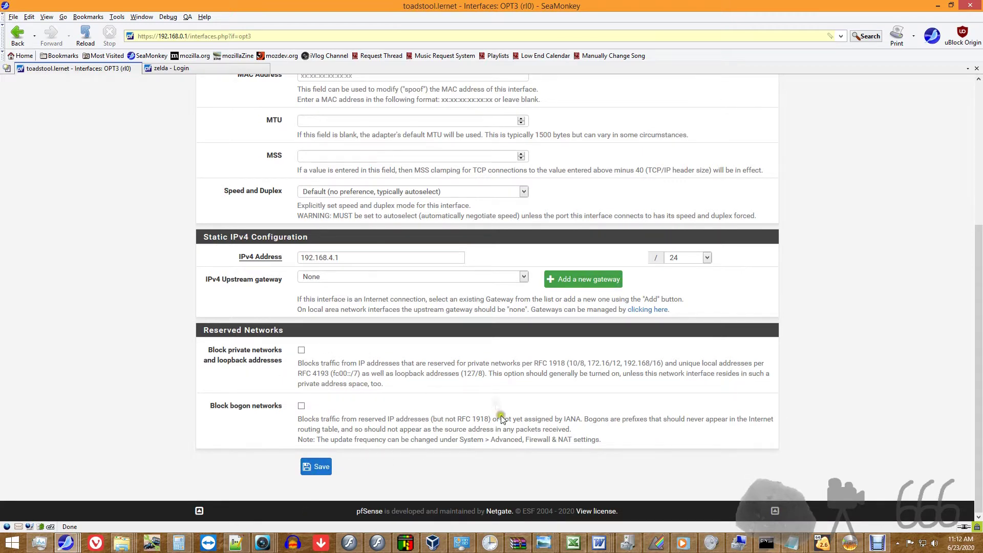
{"action": "scroll", "coordinate": [436, 424], "scroll_direction": "up", "scroll_amount": 5}
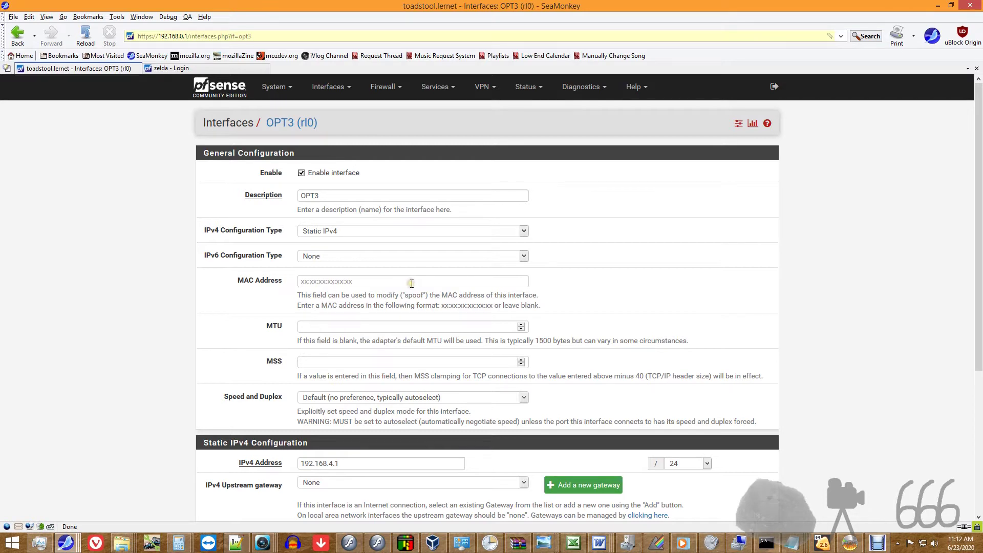
Switch to the zelda firewall and examine the interface list on its dashboard
{"action": "left_click", "coordinate": [230, 69]}
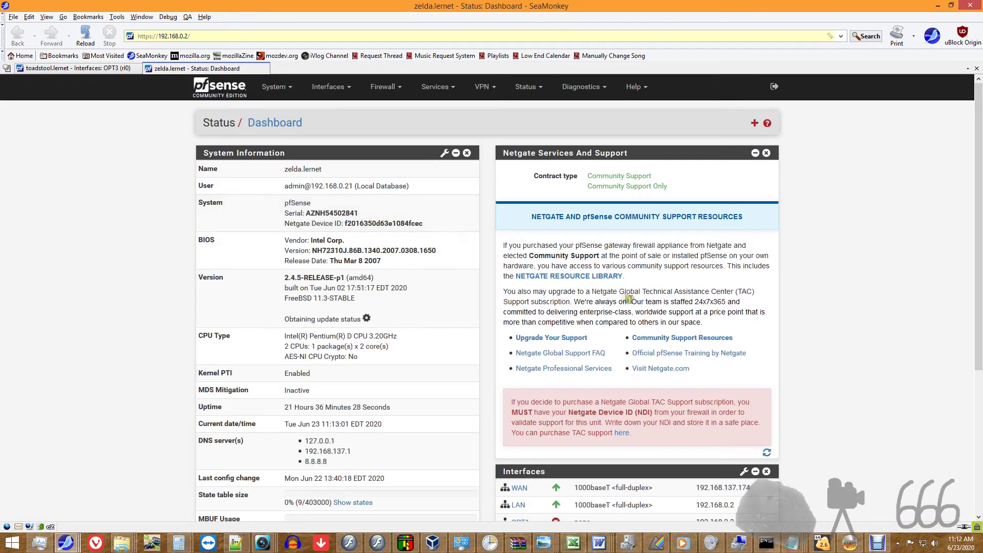
{"action": "scroll", "coordinate": [882, 308], "scroll_direction": "down", "scroll_amount": 3}
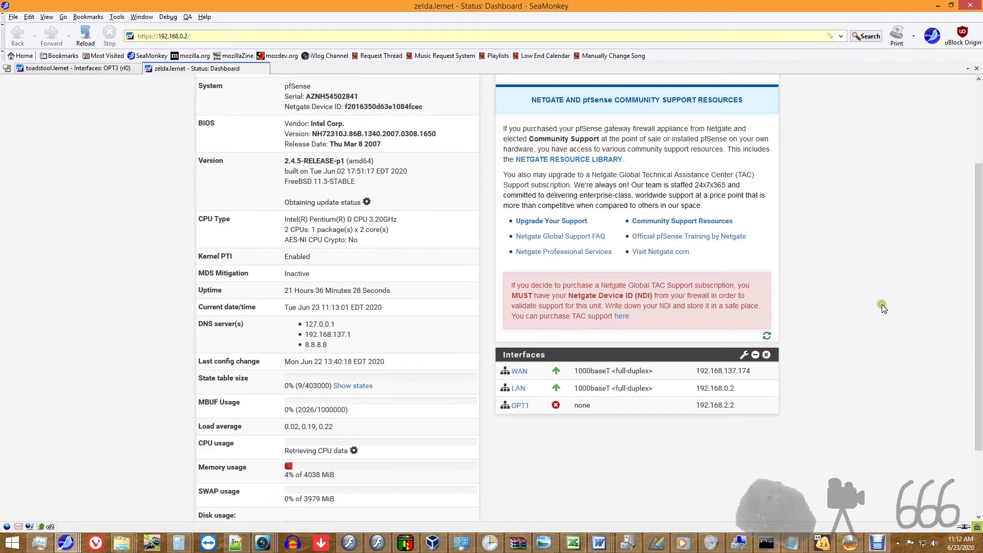
{"action": "scroll", "coordinate": [882, 304], "scroll_direction": "up", "scroll_amount": 4}
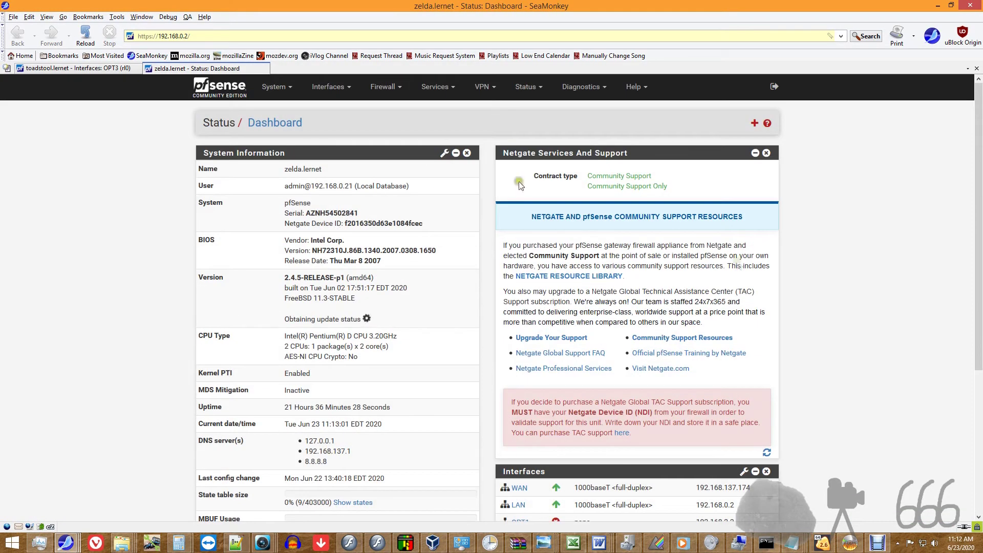
Enable the OPT2 interface on the zelda firewall and set its IPv4 configuration type to Static IPv4
{"action": "left_click", "coordinate": [336, 88]}
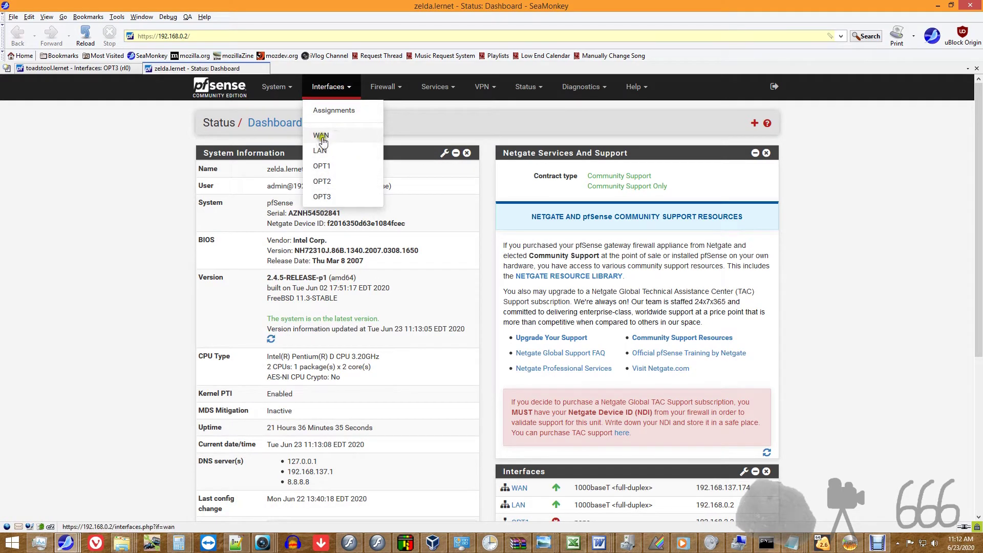
{"action": "left_click", "coordinate": [330, 181]}
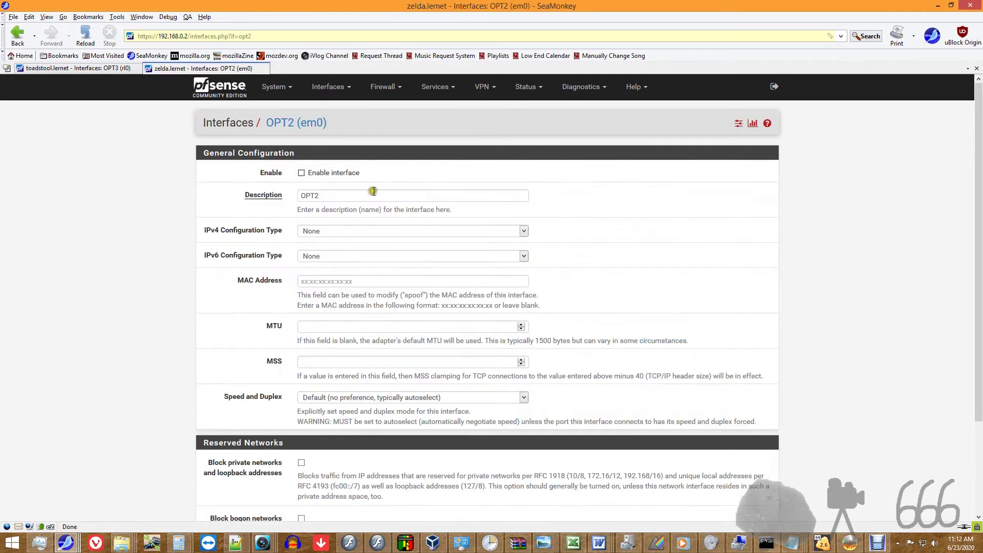
{"action": "left_click", "coordinate": [307, 174]}
{"action": "left_click", "coordinate": [491, 232]}
{"action": "left_click", "coordinate": [325, 256]}
Give OPT2 the static IPv4 address 192.168.3.2 with a /24 mask, and save and apply the interface changes
{"action": "scroll", "coordinate": [323, 404], "scroll_direction": "down", "scroll_amount": 2}
{"action": "left_click", "coordinate": [323, 404]}
{"action": "type", "text": "192.168.3.2"}
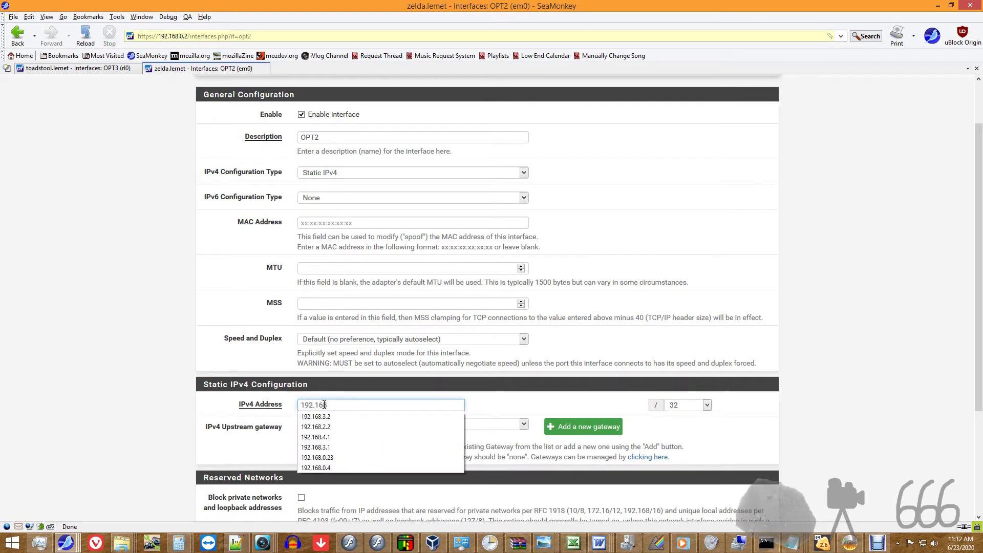
{"action": "left_click", "coordinate": [682, 404]}
{"action": "scroll", "coordinate": [602, 357], "scroll_direction": "down", "scroll_amount": 5}
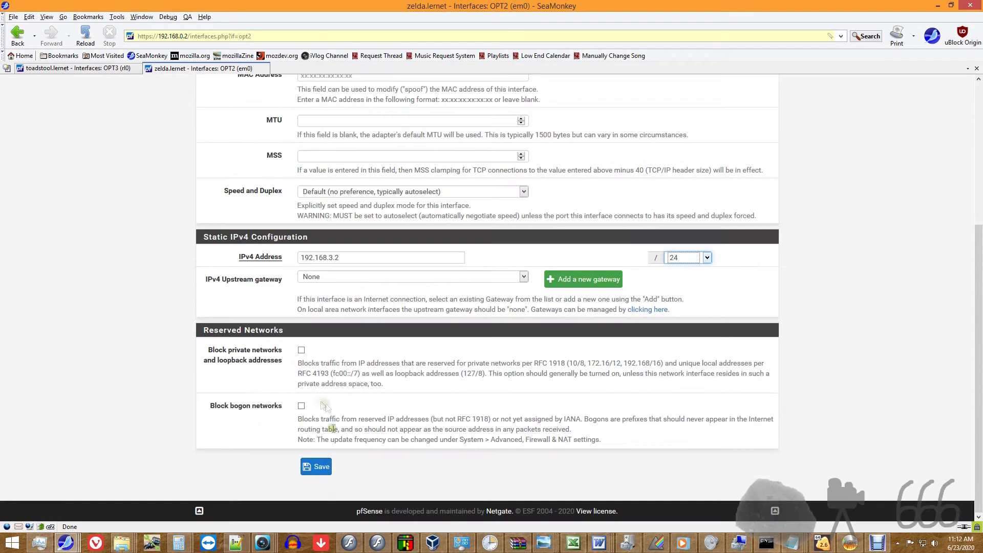
{"action": "left_click", "coordinate": [317, 465]}
{"action": "left_click", "coordinate": [737, 165]}
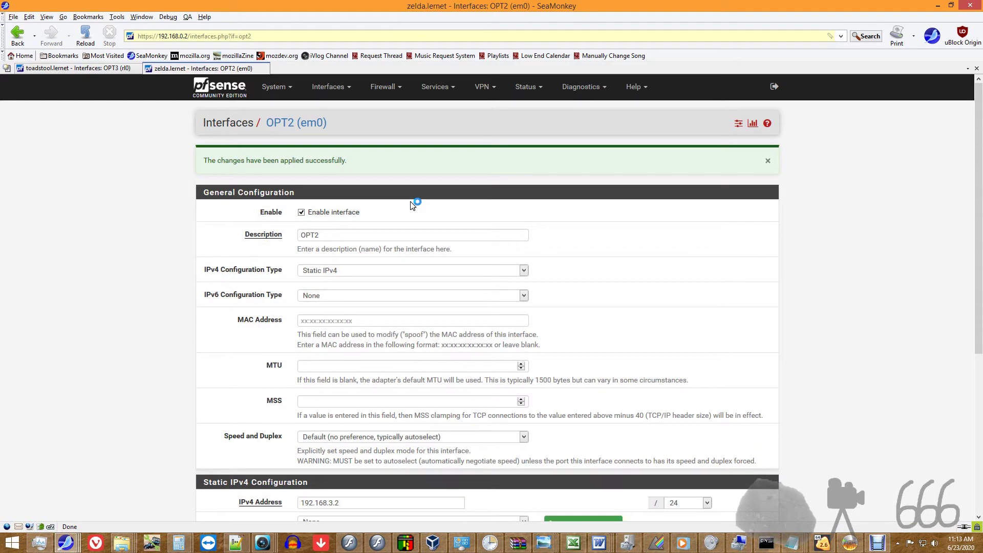
Enable the OPT3 interface on the zelda firewall and set its IPv4 configuration type to Static IPv4
{"action": "left_click", "coordinate": [328, 87]}
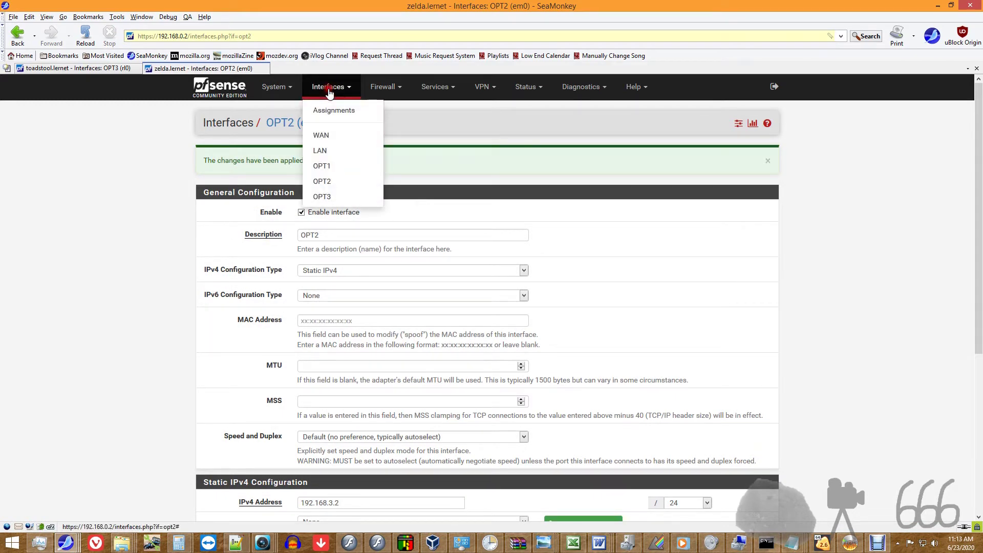
{"action": "left_click", "coordinate": [323, 196]}
{"action": "left_click", "coordinate": [306, 174]}
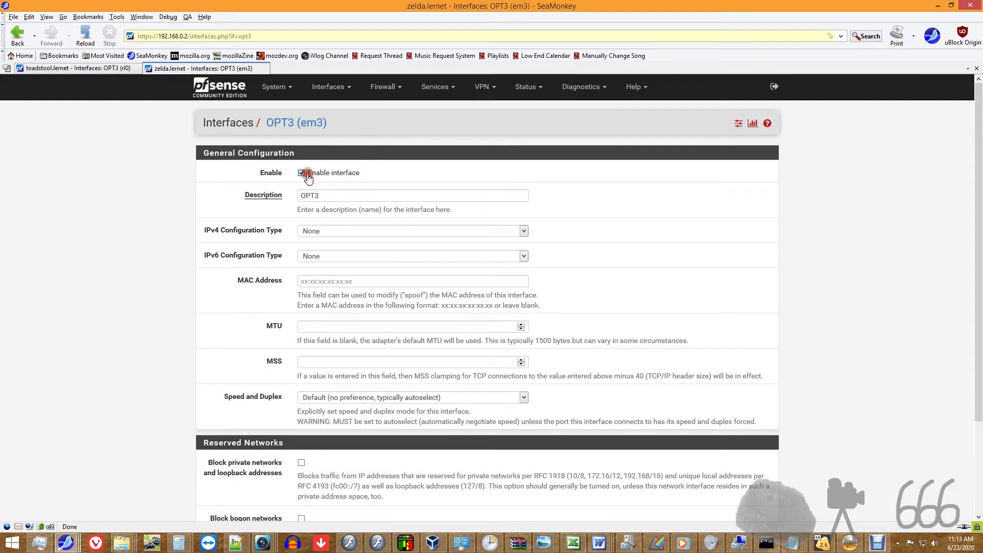
{"action": "left_click", "coordinate": [327, 231]}
{"action": "left_click", "coordinate": [326, 249]}
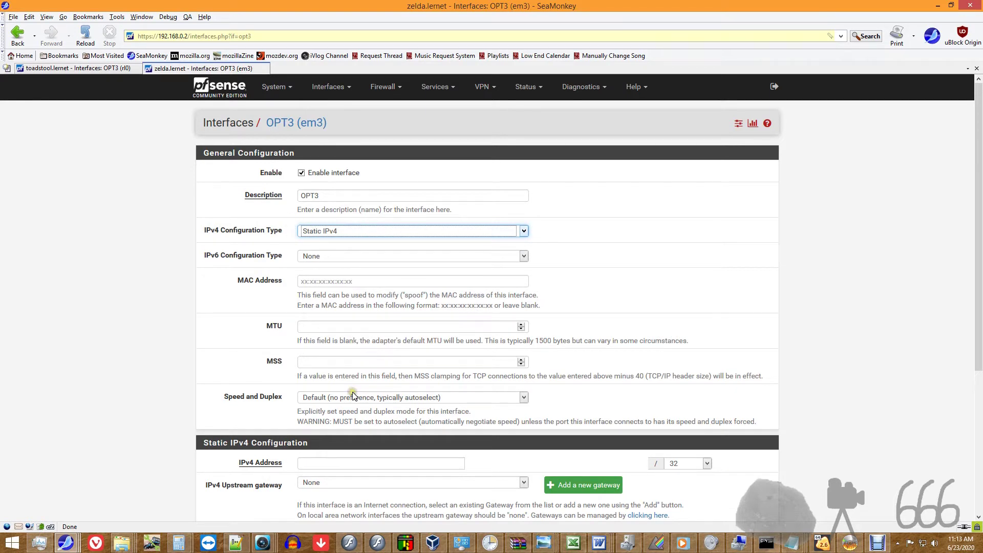
Give OPT3 the static IPv4 address 192.168.4.2 with a /24 mask, and save and apply the interface changes
{"action": "scroll", "coordinate": [336, 425], "scroll_direction": "down", "scroll_amount": 2}
{"action": "left_click", "coordinate": [326, 401]}
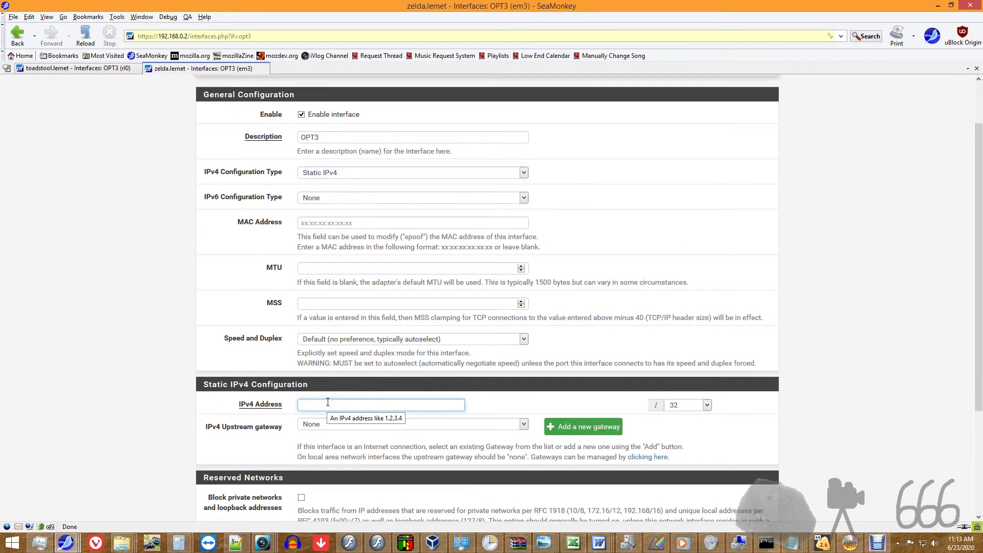
{"action": "type", "text": "192.168.4.2"}
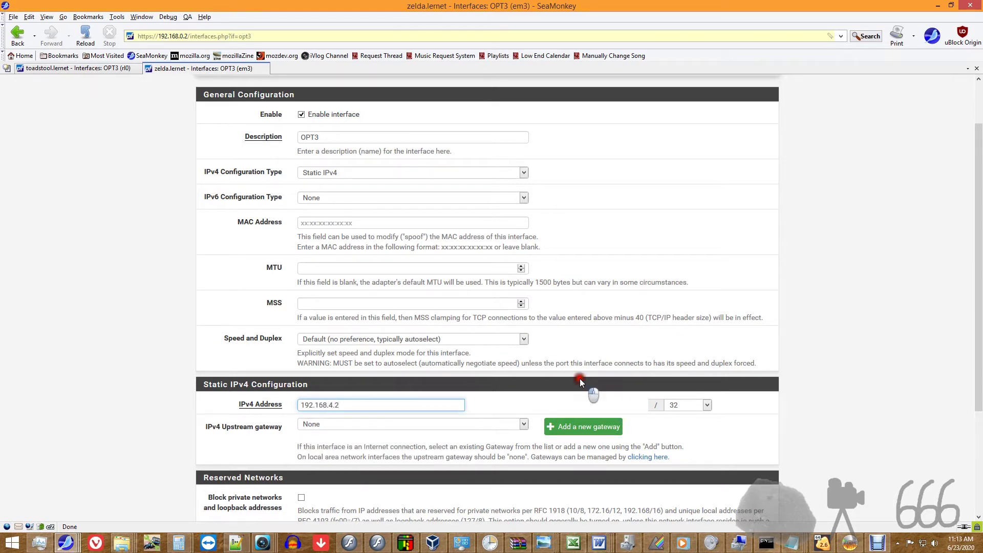
{"action": "left_click", "coordinate": [689, 405]}
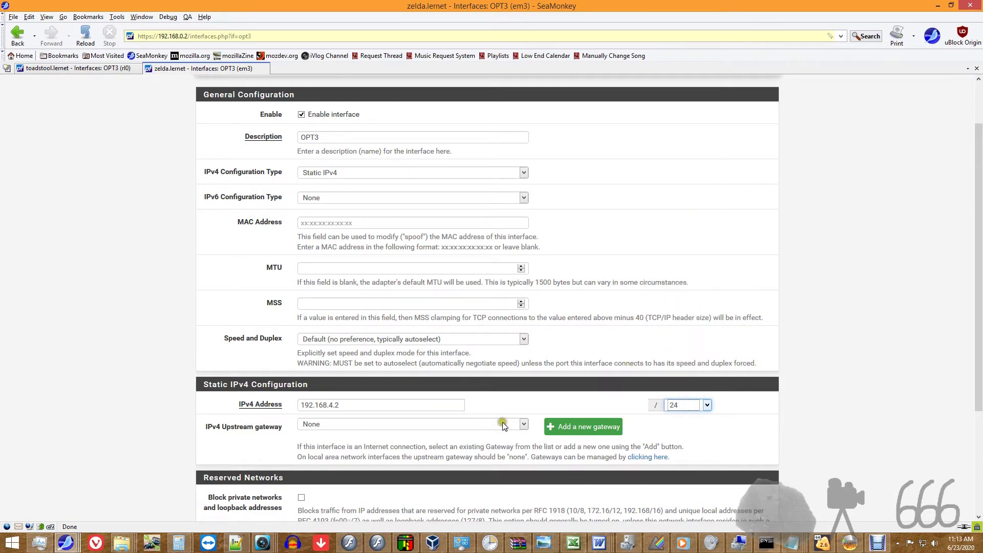
{"action": "key", "text": "Return"}
{"action": "scroll", "coordinate": [514, 448], "scroll_direction": "down", "scroll_amount": 5}
{"action": "left_click", "coordinate": [321, 474]}
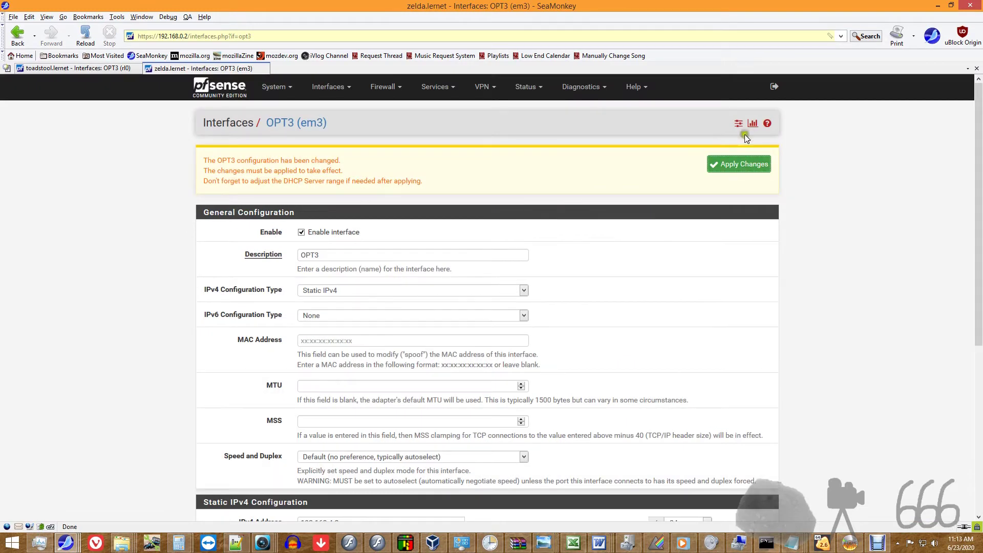
{"action": "left_click", "coordinate": [732, 165]}
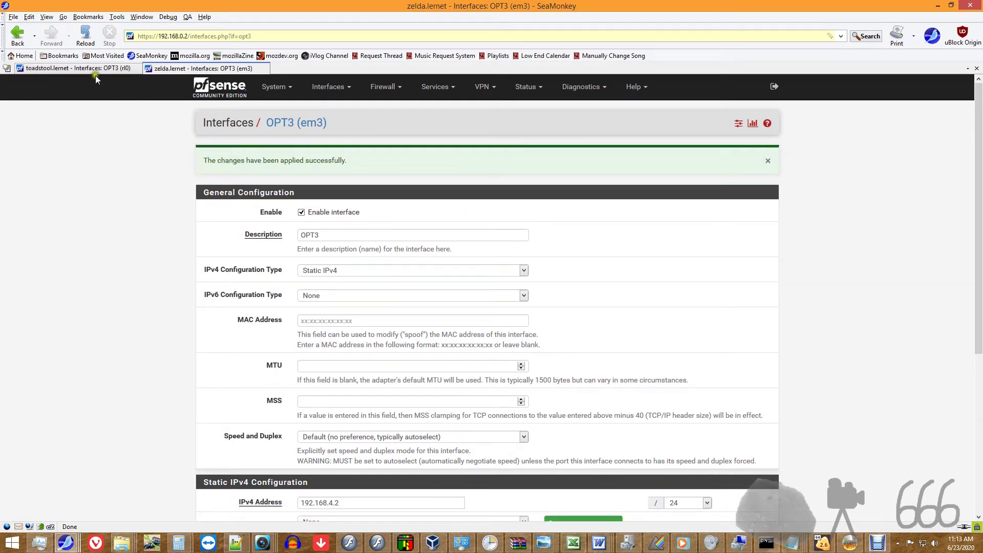
On the toadstool firewall, add a pass rule at the end of the OPT3 rule list with the protocol set to Any
{"action": "left_click", "coordinate": [94, 69]}
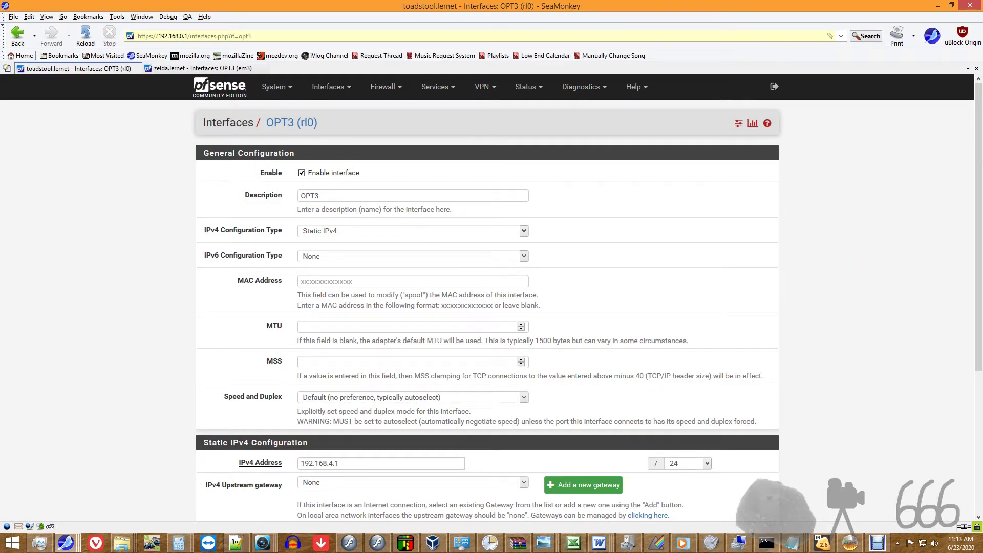
{"action": "left_click", "coordinate": [386, 86]}
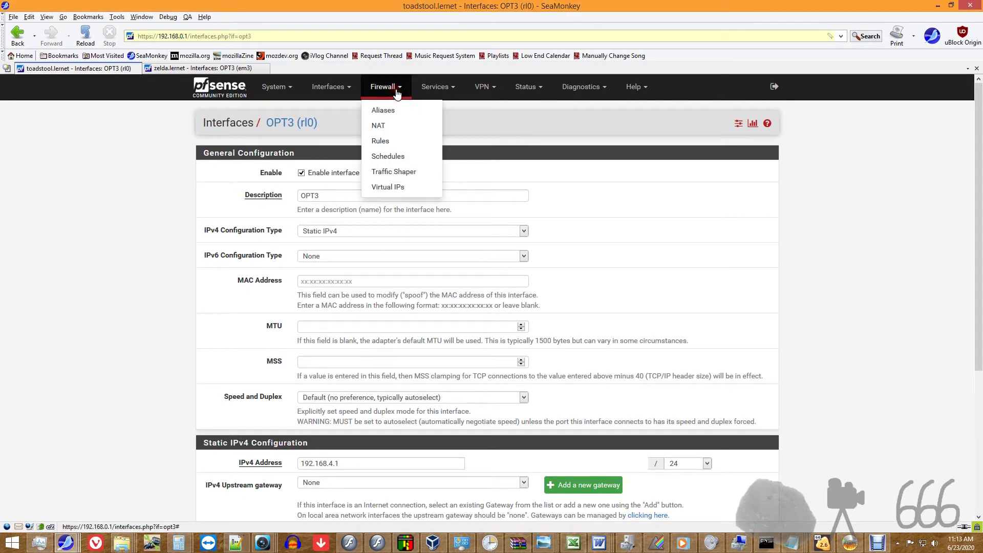
{"action": "left_click", "coordinate": [383, 141]}
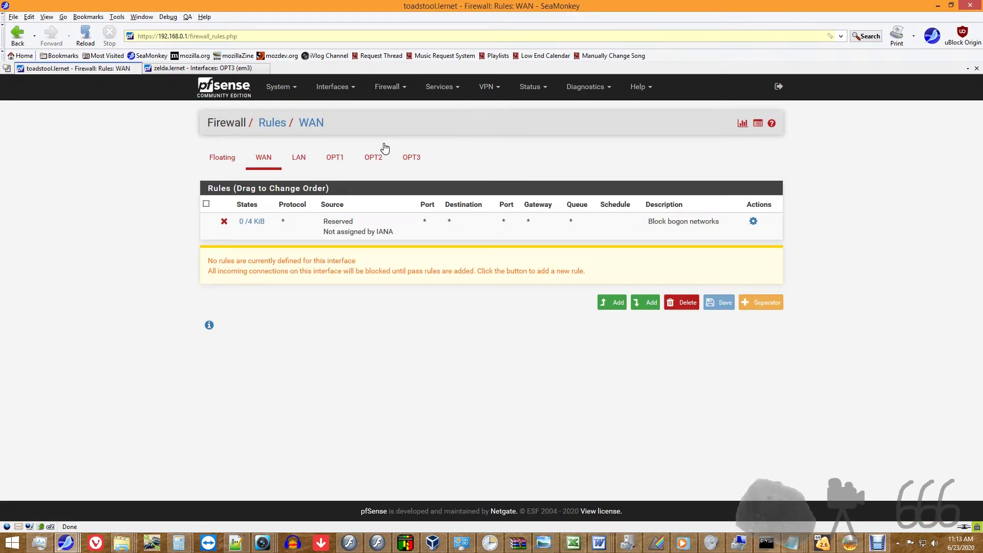
{"action": "left_click", "coordinate": [409, 158]}
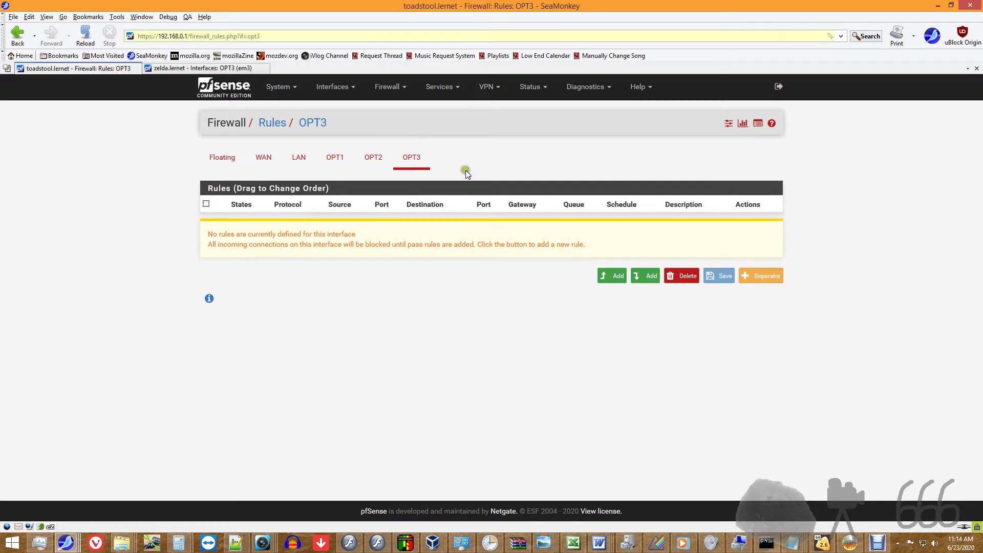
{"action": "left_click", "coordinate": [640, 279]}
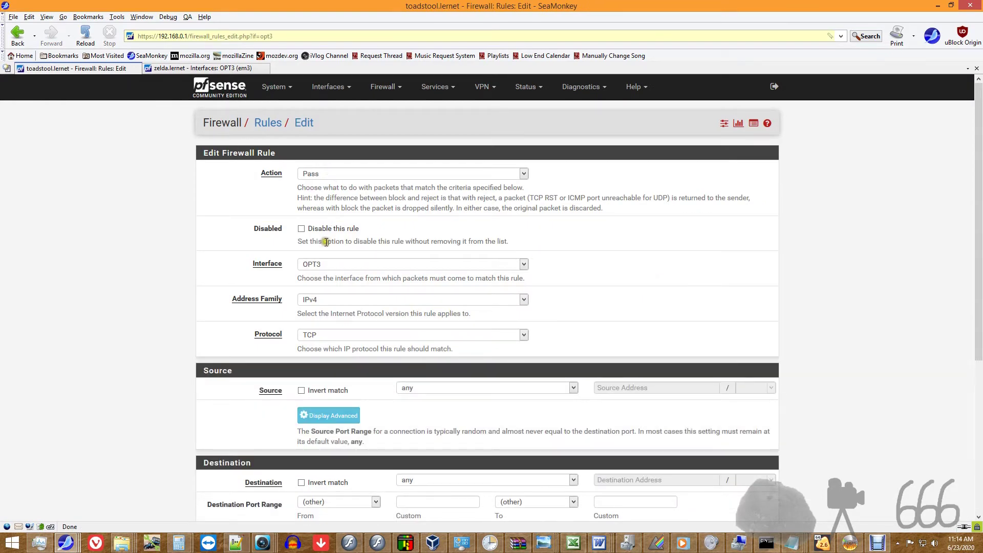
{"action": "left_click", "coordinate": [334, 337]}
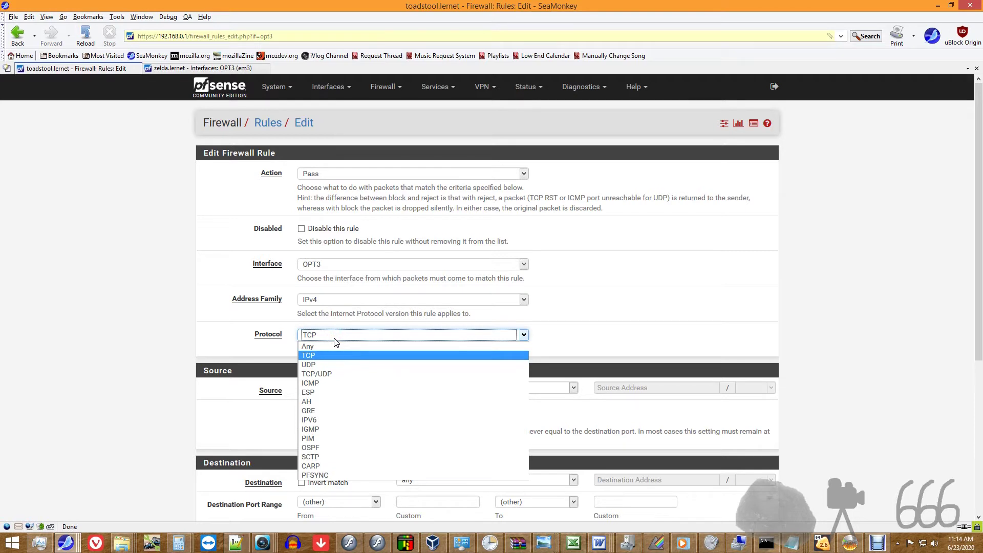
{"action": "left_click", "coordinate": [309, 346]}
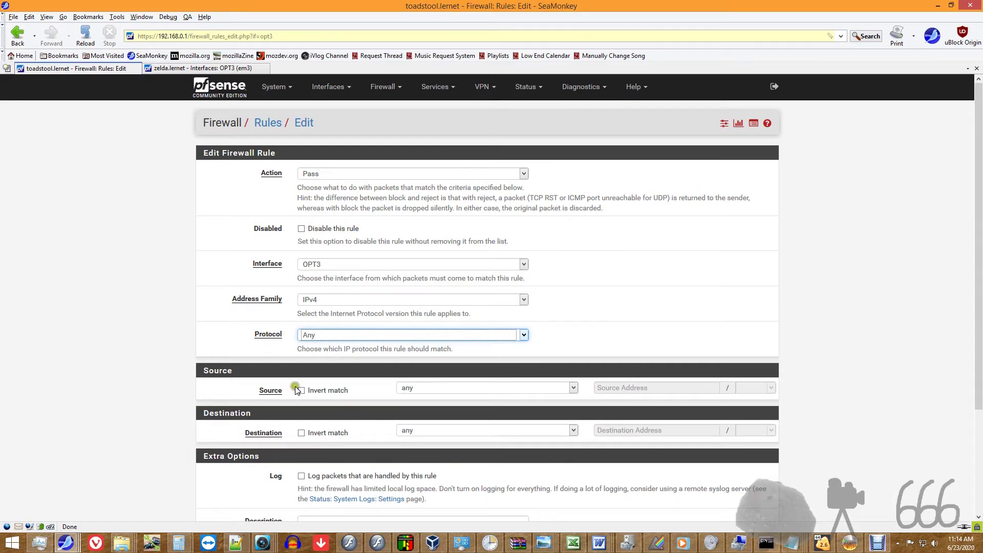
Set the OPT3 rule's source to OPT3 net, and save the rule and apply the firewall changes
{"action": "left_click", "coordinate": [424, 387]}
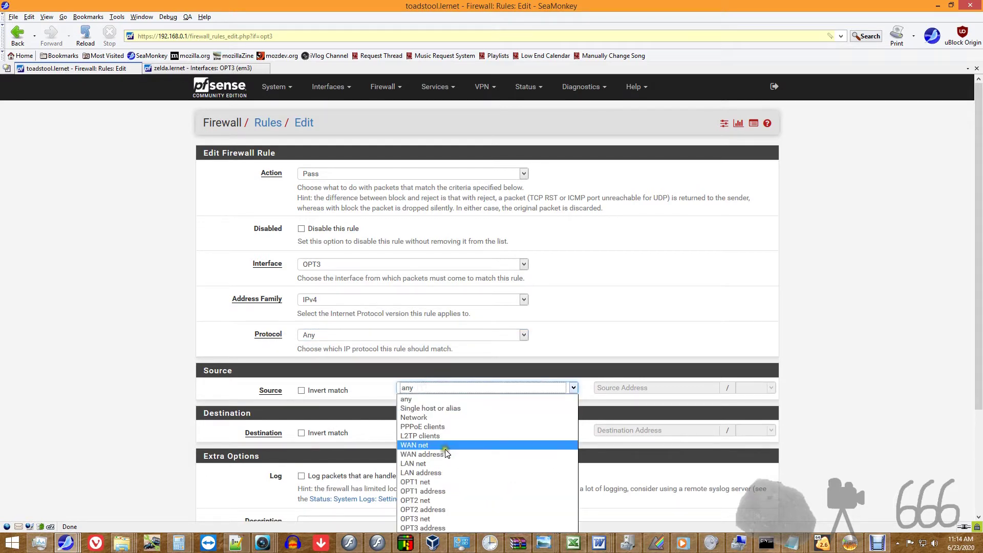
{"action": "left_click", "coordinate": [429, 520]}
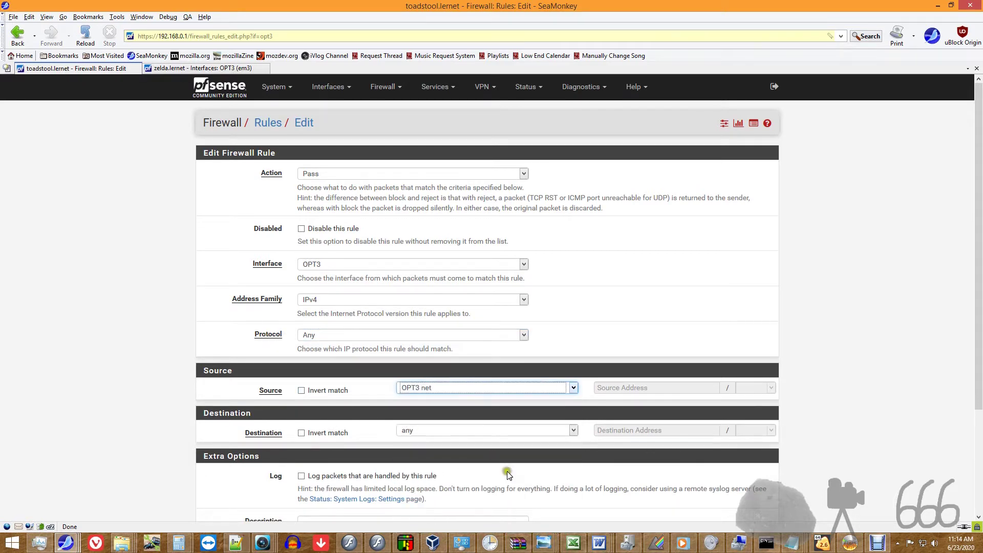
{"action": "scroll", "coordinate": [507, 469], "scroll_direction": "down", "scroll_amount": 5}
{"action": "left_click", "coordinate": [316, 466]}
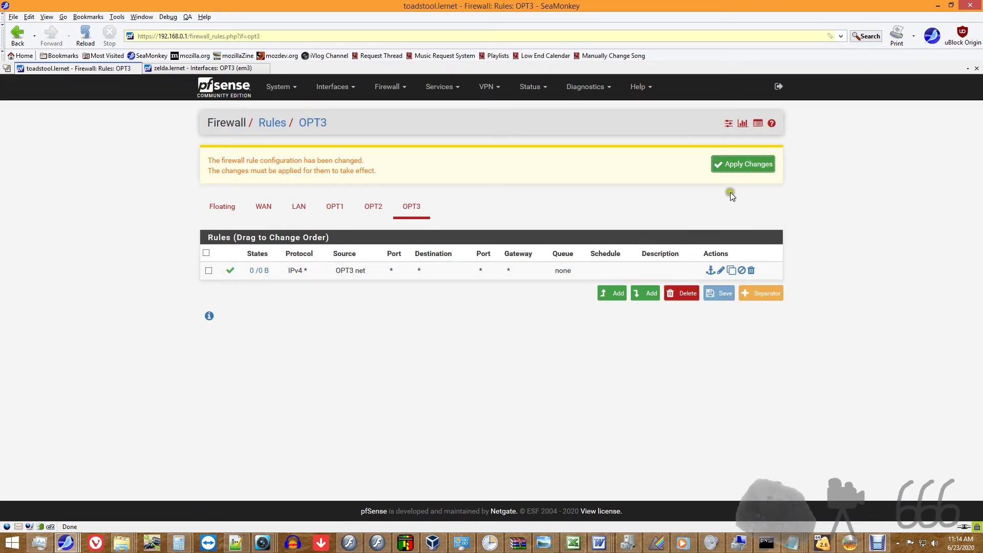
{"action": "left_click", "coordinate": [740, 165]}
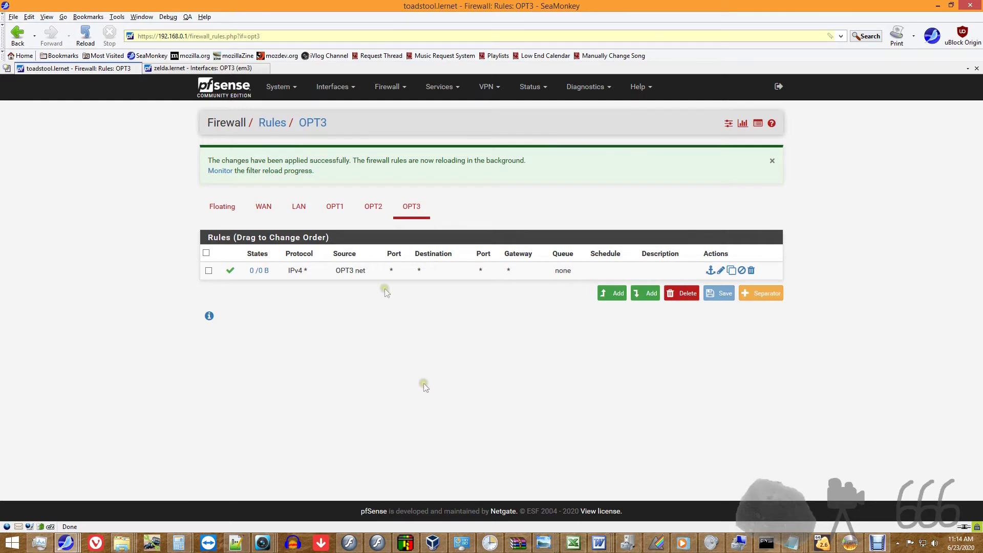
On the zelda firewall, add a pass rule at the end of the OPT3 rule list with the protocol set to Any
{"action": "left_click", "coordinate": [217, 68]}
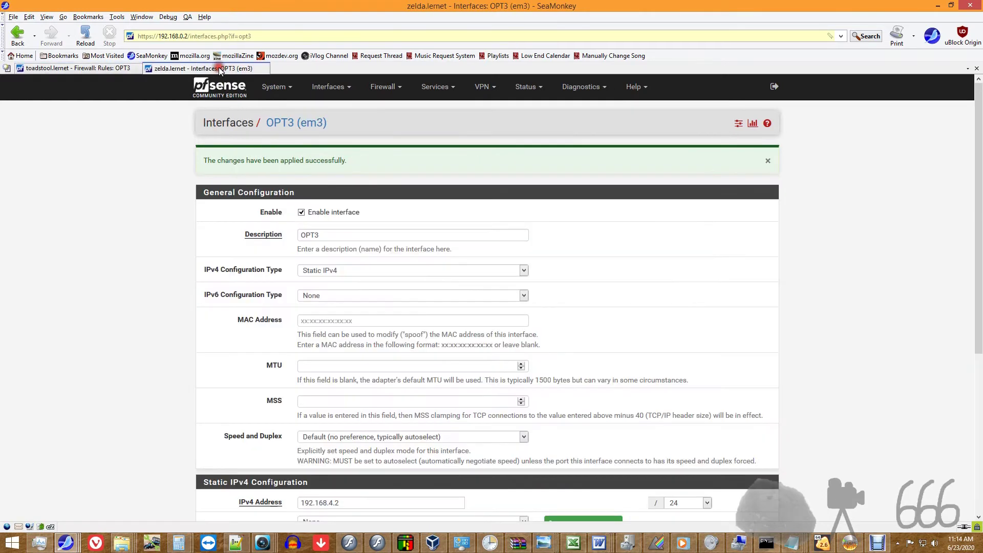
{"action": "left_click", "coordinate": [385, 88]}
{"action": "left_click", "coordinate": [384, 140]}
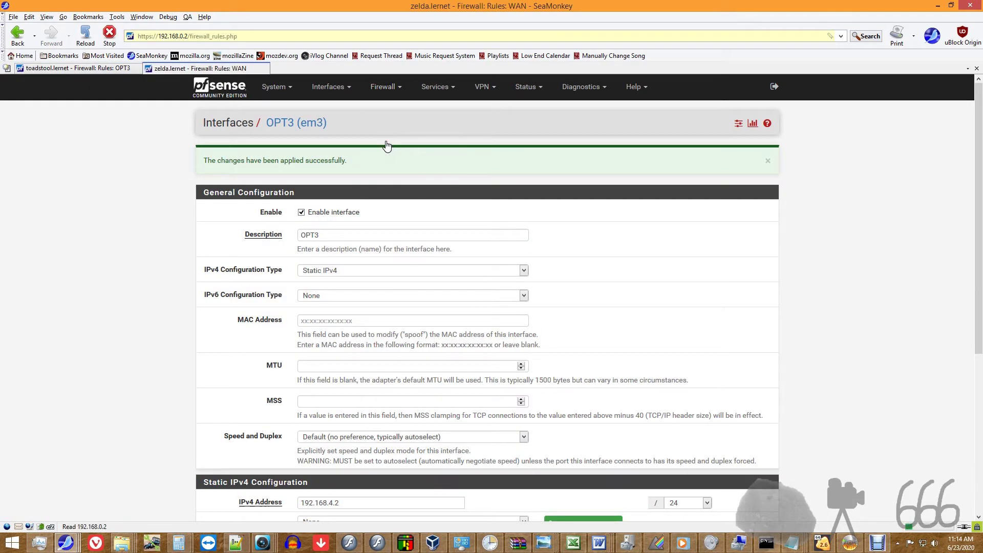
{"action": "left_click", "coordinate": [412, 157]}
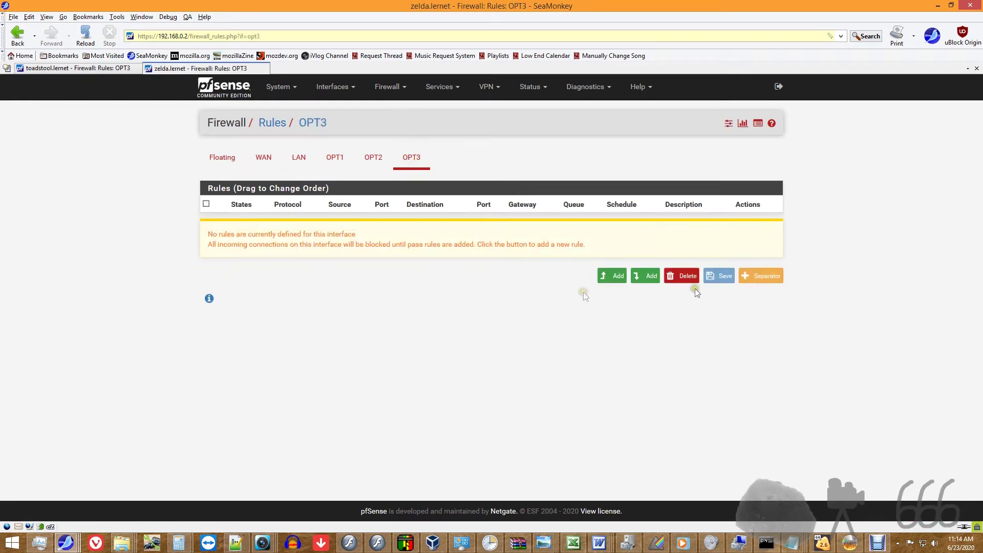
{"action": "left_click", "coordinate": [646, 276]}
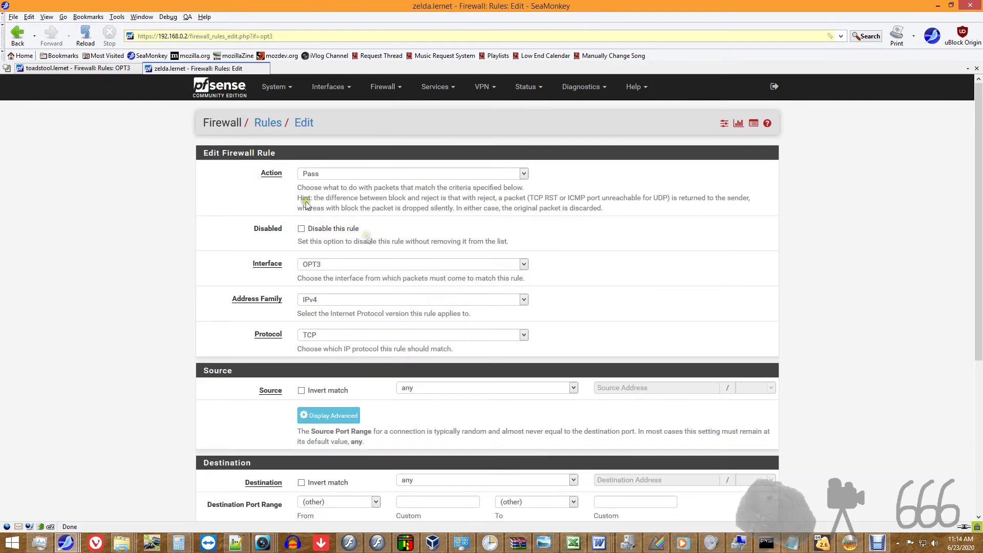
{"action": "left_click", "coordinate": [325, 336]}
{"action": "left_click", "coordinate": [335, 346]}
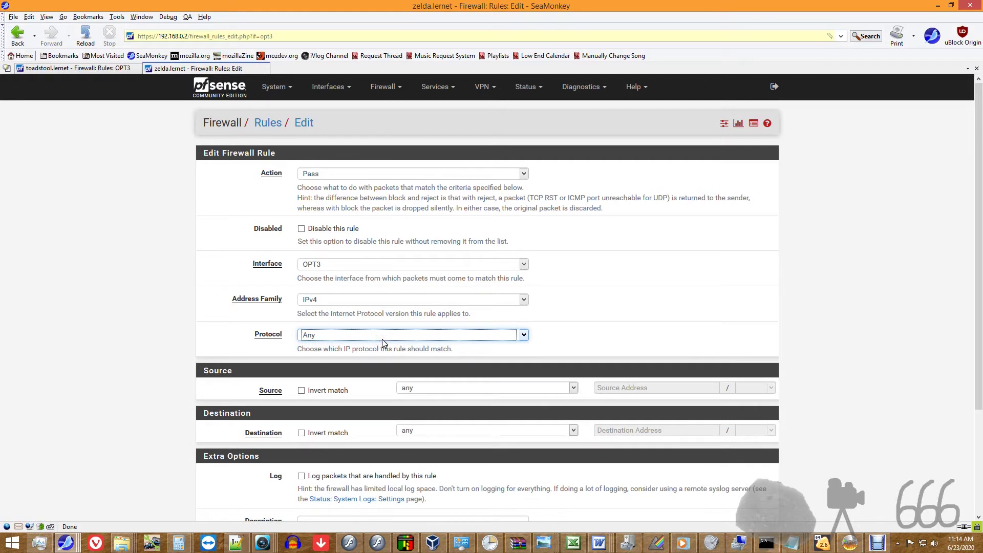
Set the source of zelda's new OPT3 rule to OPT3 net and save the rule
{"action": "left_click", "coordinate": [440, 389]}
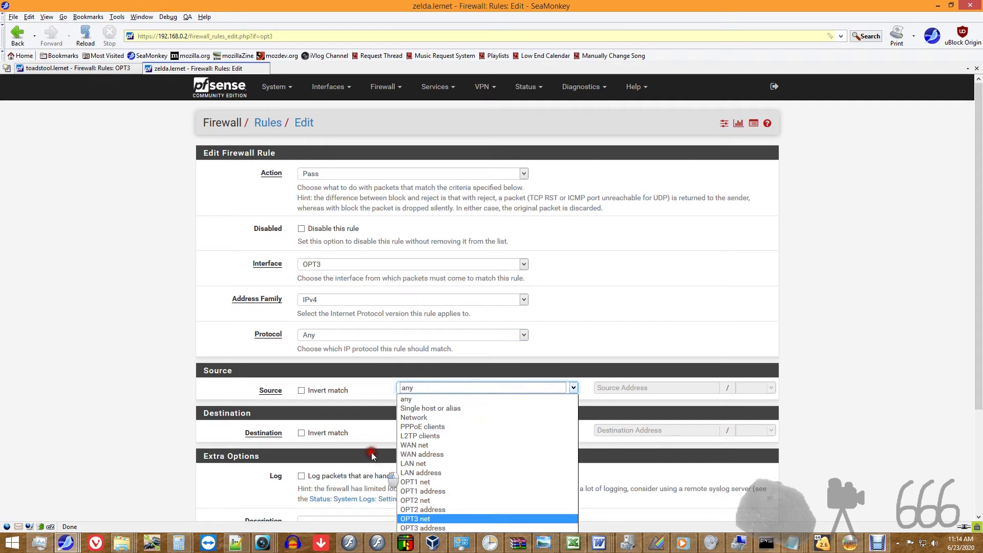
{"action": "left_click", "coordinate": [501, 518]}
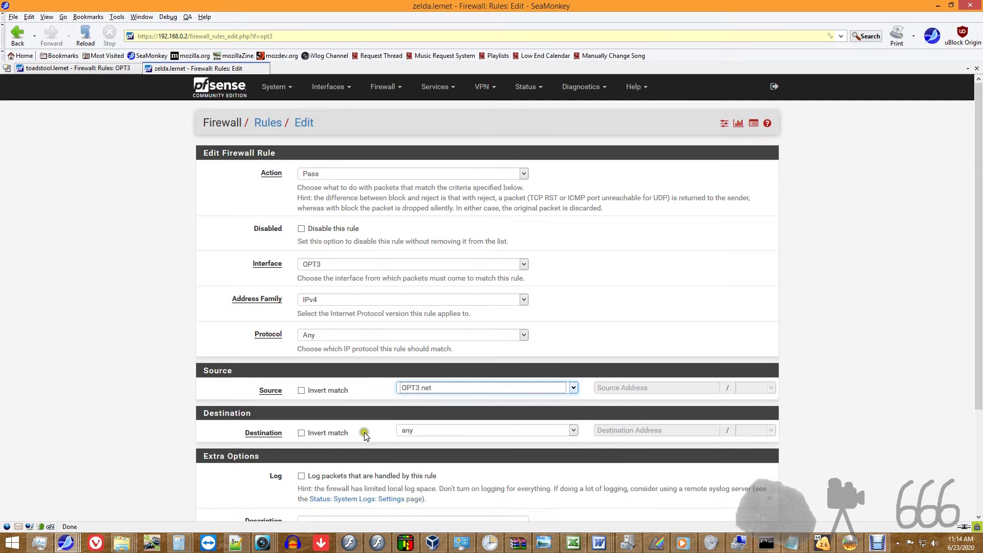
{"action": "scroll", "coordinate": [364, 433], "scroll_direction": "down", "scroll_amount": 3}
{"action": "left_click", "coordinate": [316, 481]}
On the toadstool firewall, enable pfsync state synchronization over the OPT3 interface with the synchronize peer IP 192.168.4.2
{"action": "key", "text": "ctrl+Tab"}
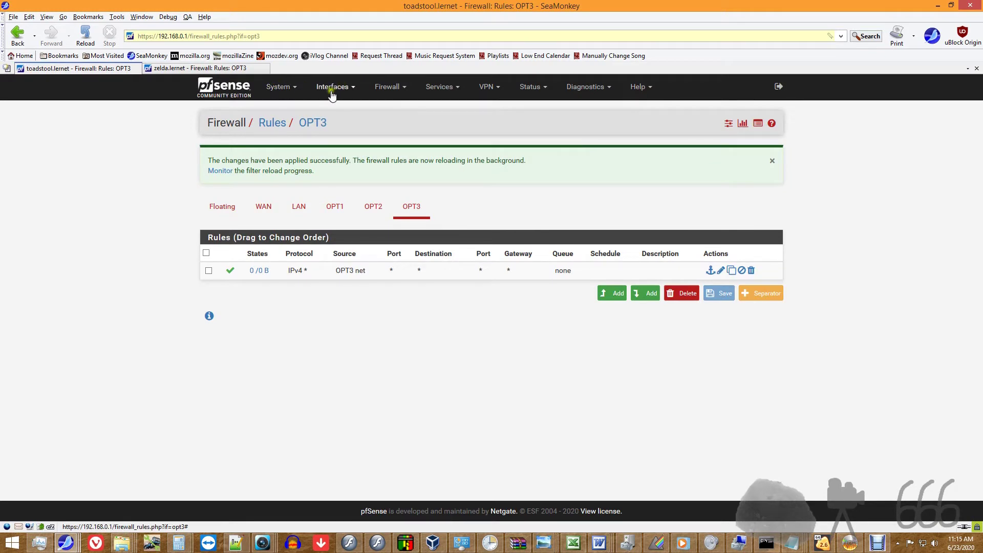
{"action": "left_click", "coordinate": [290, 90]}
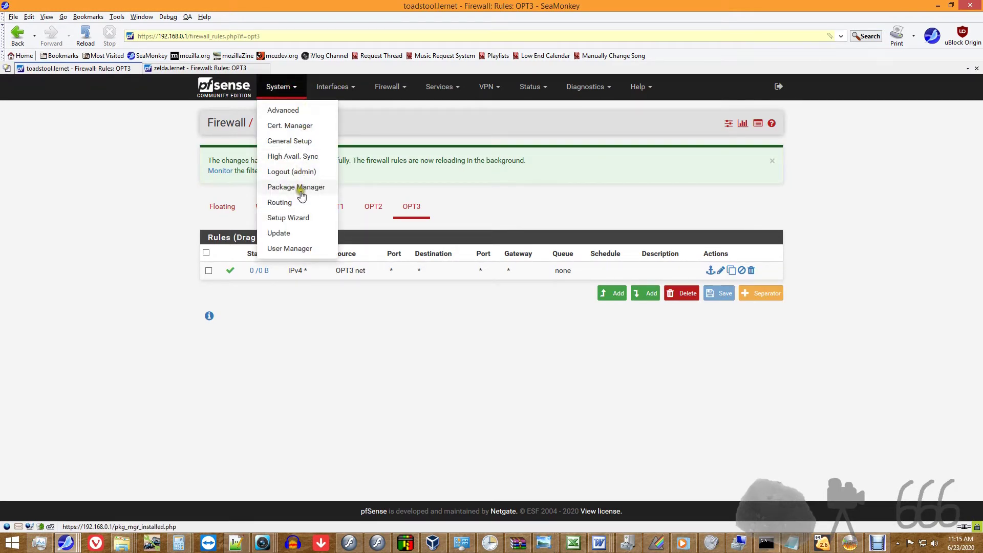
{"action": "left_click", "coordinate": [308, 158]}
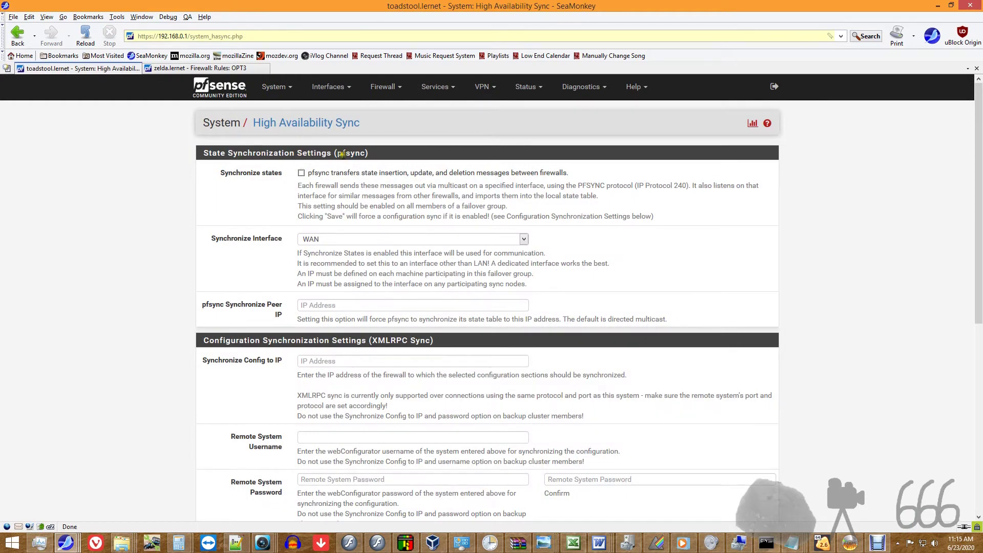
{"action": "left_click", "coordinate": [301, 173]}
{"action": "left_click", "coordinate": [333, 239]}
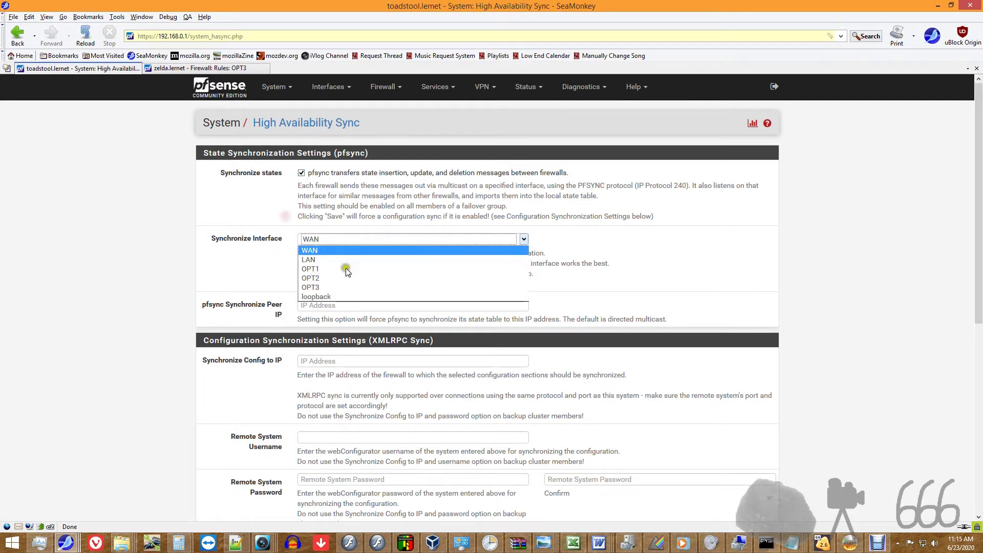
{"action": "left_click", "coordinate": [317, 288]}
{"action": "left_click", "coordinate": [342, 305]}
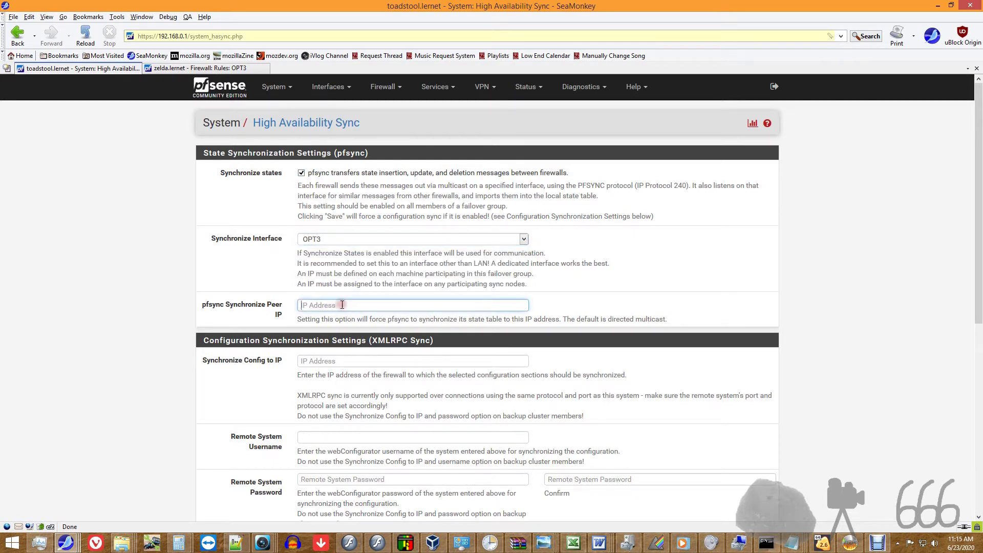
{"action": "type", "text": "19"}
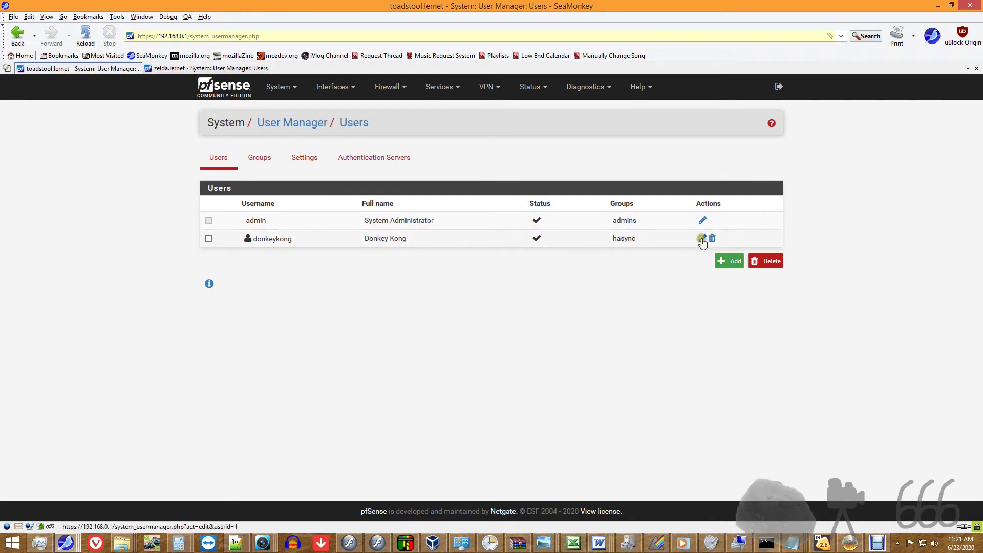
Examine the hasync group's membership and assigned privileges in toadstool's user manager
{"action": "left_click", "coordinate": [269, 162]}
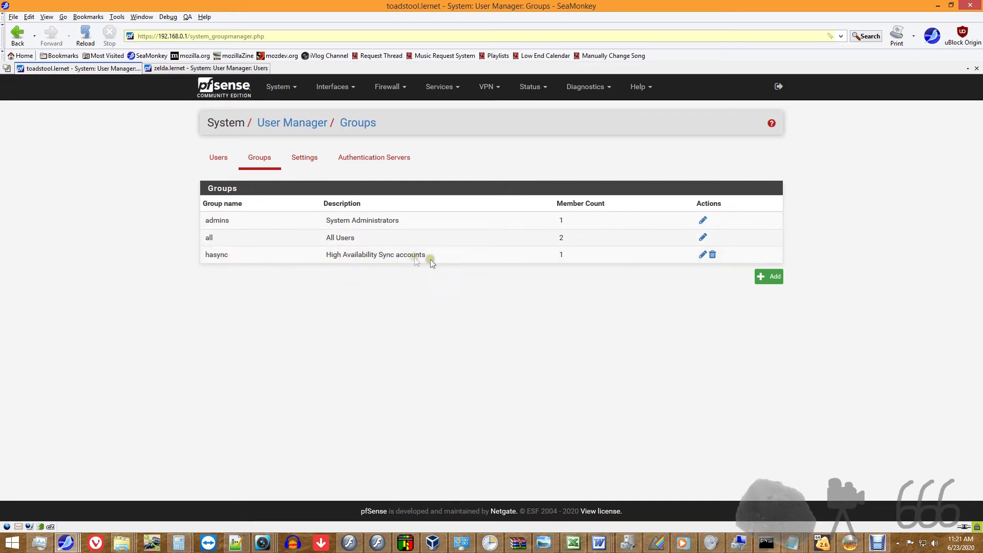
{"action": "left_click", "coordinate": [702, 255]}
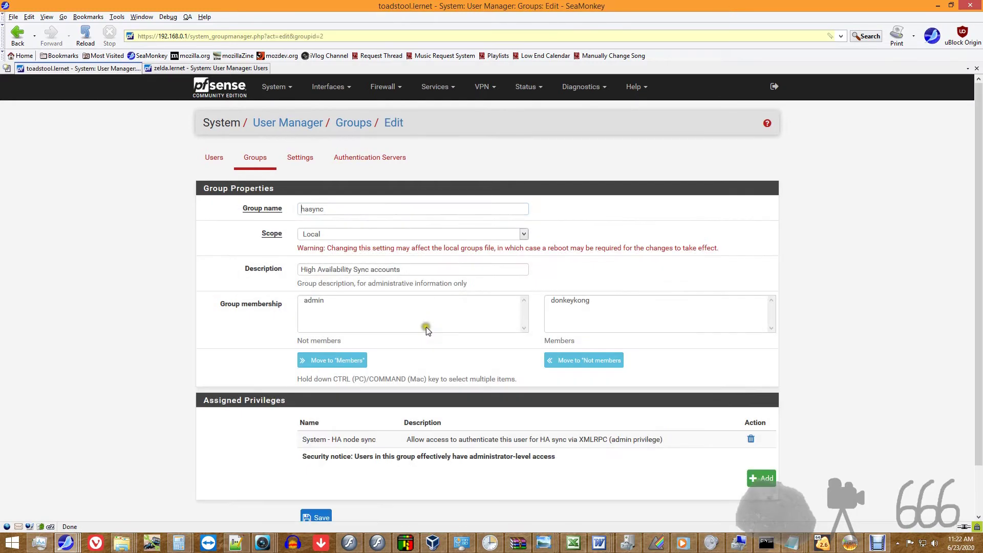
{"action": "scroll", "coordinate": [421, 371], "scroll_direction": "down", "scroll_amount": 2}
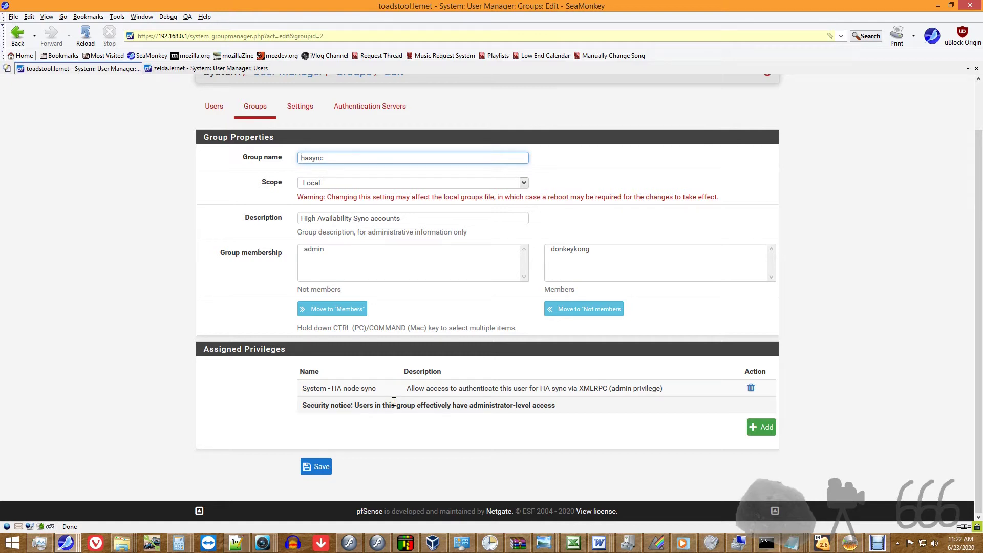
{"action": "scroll", "coordinate": [467, 435], "scroll_direction": "up", "scroll_amount": 2}
{"action": "left_click", "coordinate": [424, 375]}
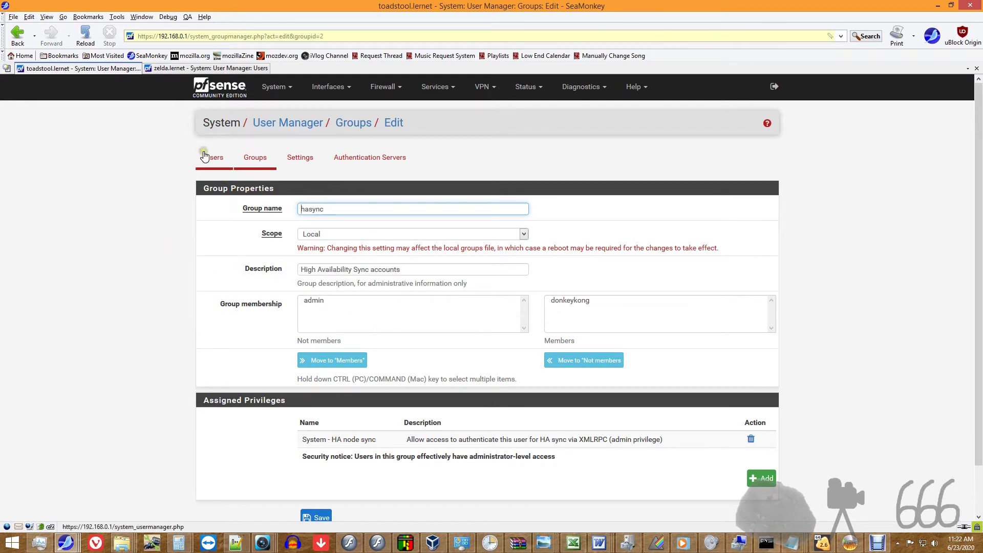
In toadstool's High Availability Sync settings, set the Synchronize Config to IP address to 192.168.4.2
{"action": "left_click", "coordinate": [281, 90]}
{"action": "left_click", "coordinate": [307, 156]}
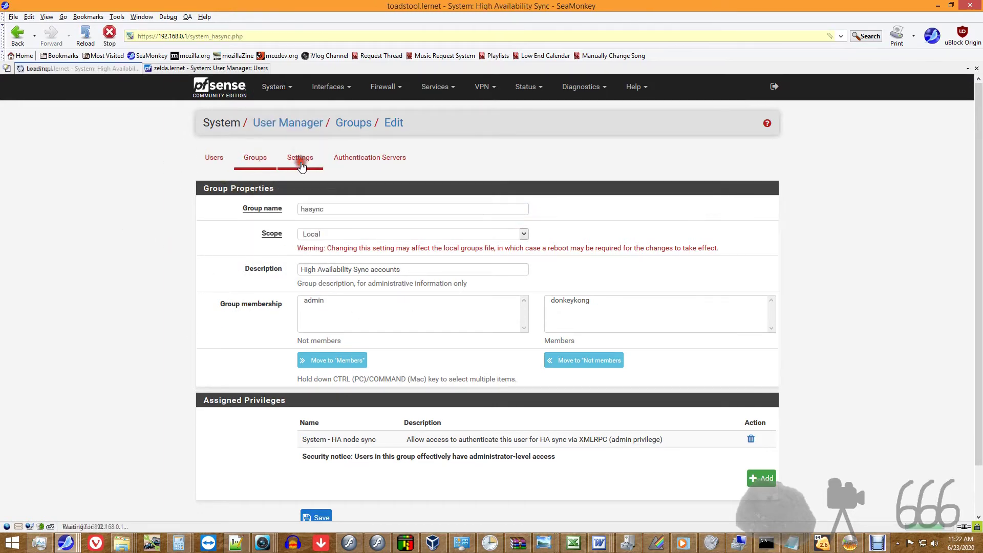
{"action": "scroll", "coordinate": [426, 357], "scroll_direction": "down", "scroll_amount": 4}
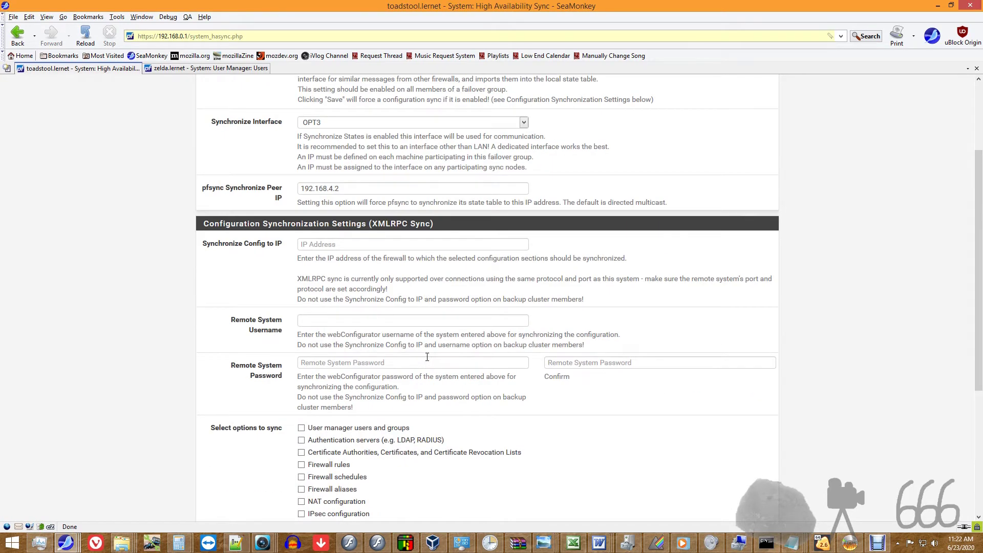
{"action": "left_click", "coordinate": [326, 246]}
{"action": "type", "text": "1"}
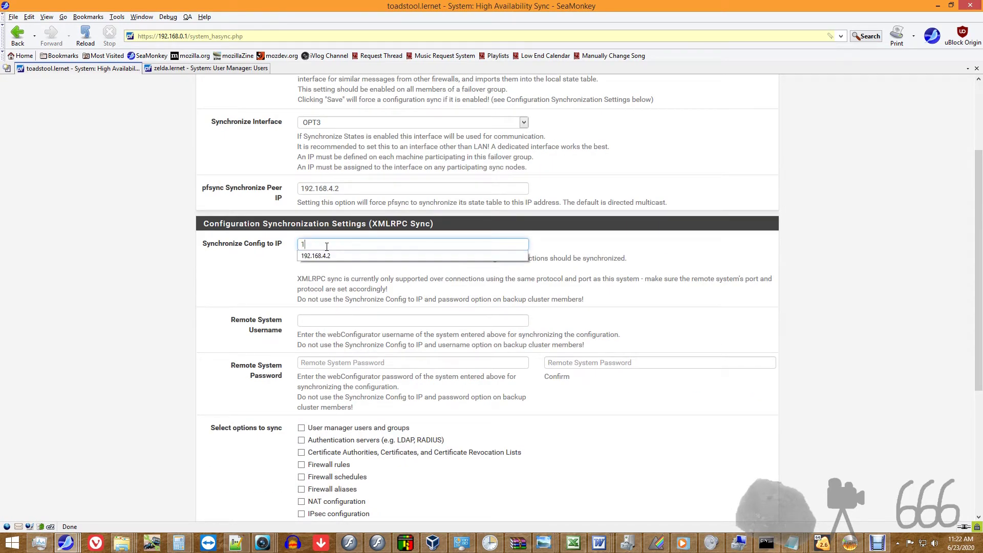
{"action": "type", "text": "92."}
{"action": "key", "text": "Down"}
{"action": "key", "text": "Return"}
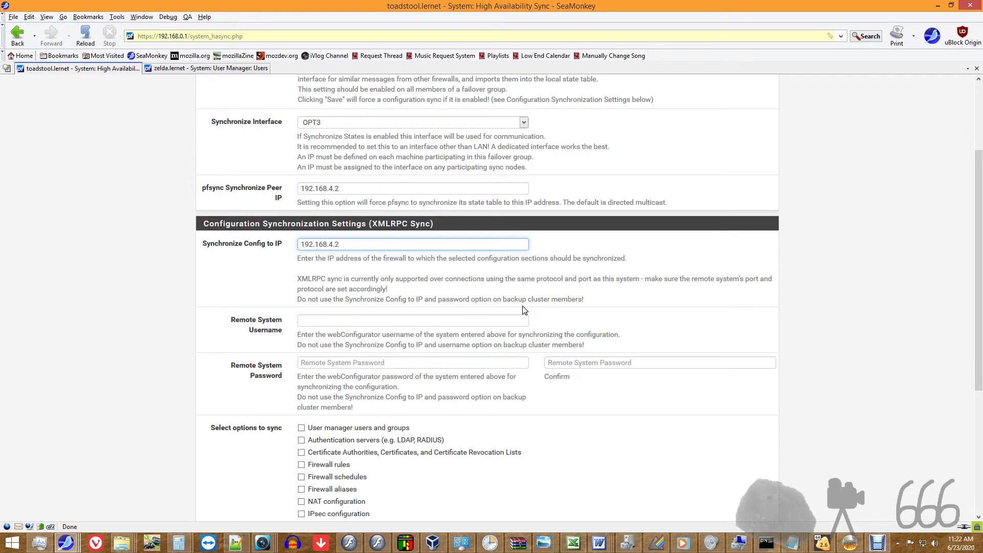
Set the remote system username to donkeykong, and enter and confirm the remote system password
{"action": "left_click", "coordinate": [480, 321]}
{"action": "type", "text": "donkeykong"}
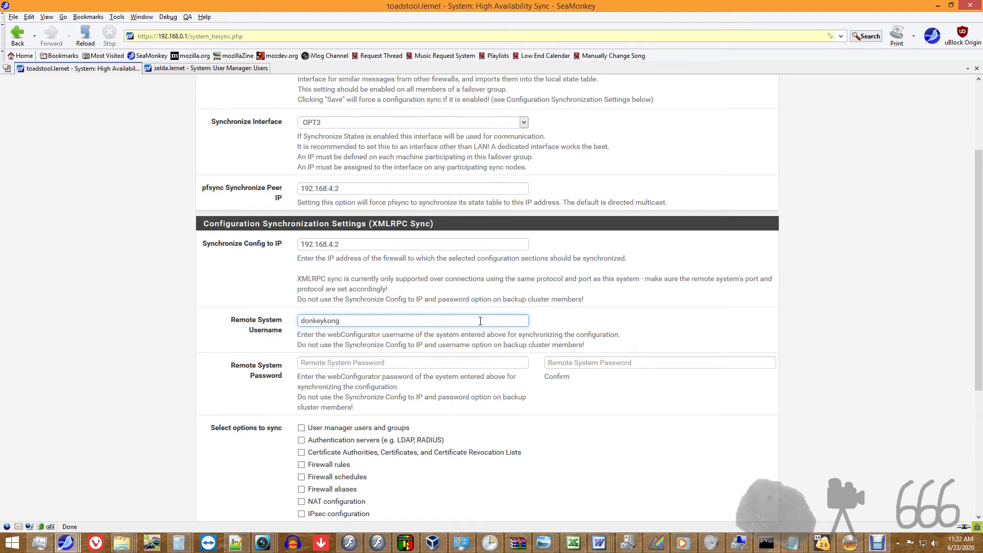
{"action": "key", "text": "Tab"}
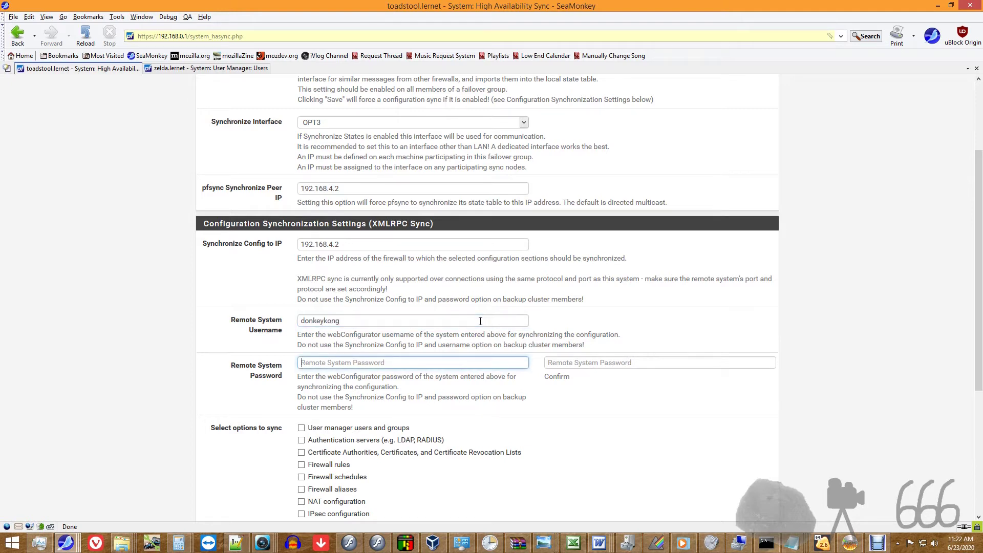
{"action": "key", "text": "ctrl+v"}
{"action": "key", "text": "Tab"}
{"action": "key", "text": "ctrl+v"}
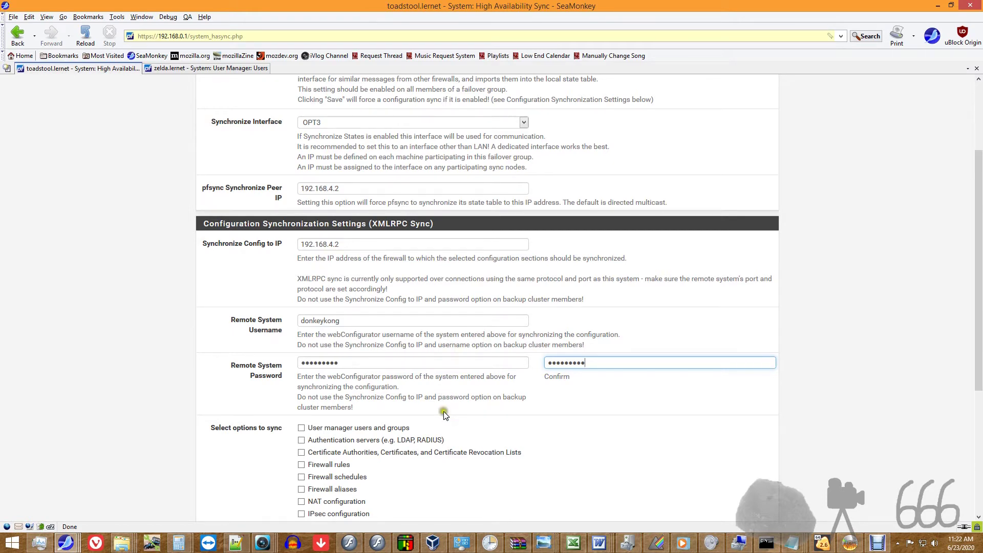
Select all configuration options for synchronization and save the High Availability Sync settings
{"action": "scroll", "coordinate": [443, 410], "scroll_direction": "down", "scroll_amount": 5}
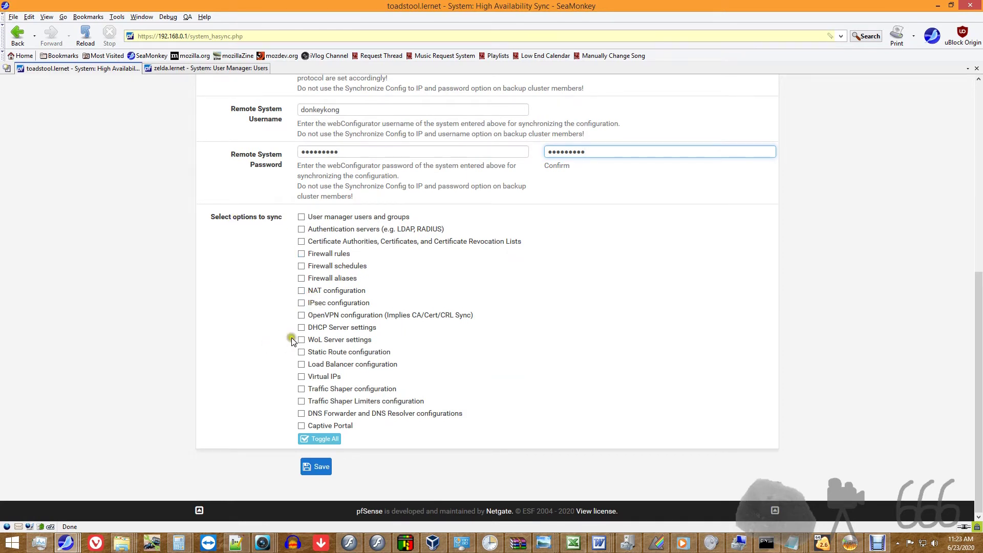
{"action": "left_click", "coordinate": [324, 439]}
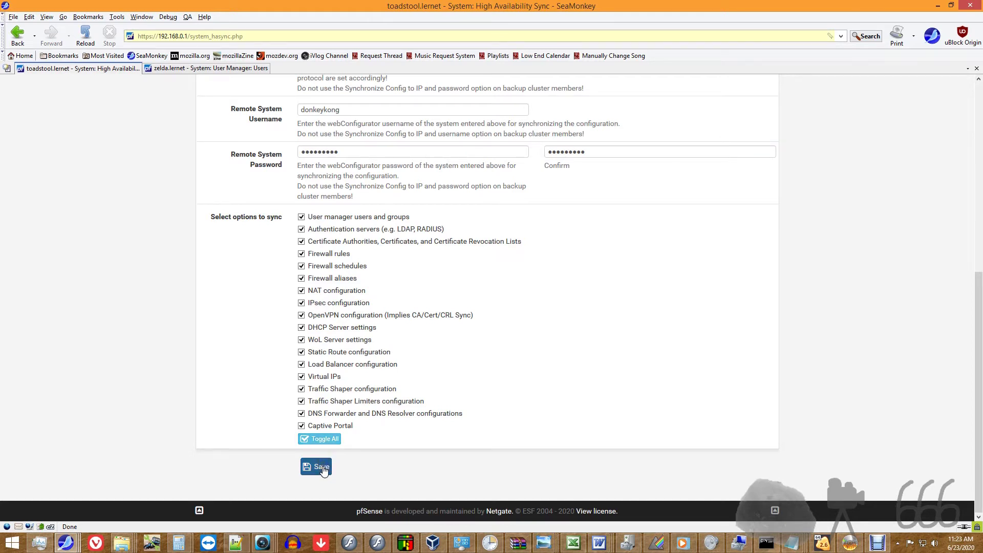
{"action": "left_click", "coordinate": [323, 469]}
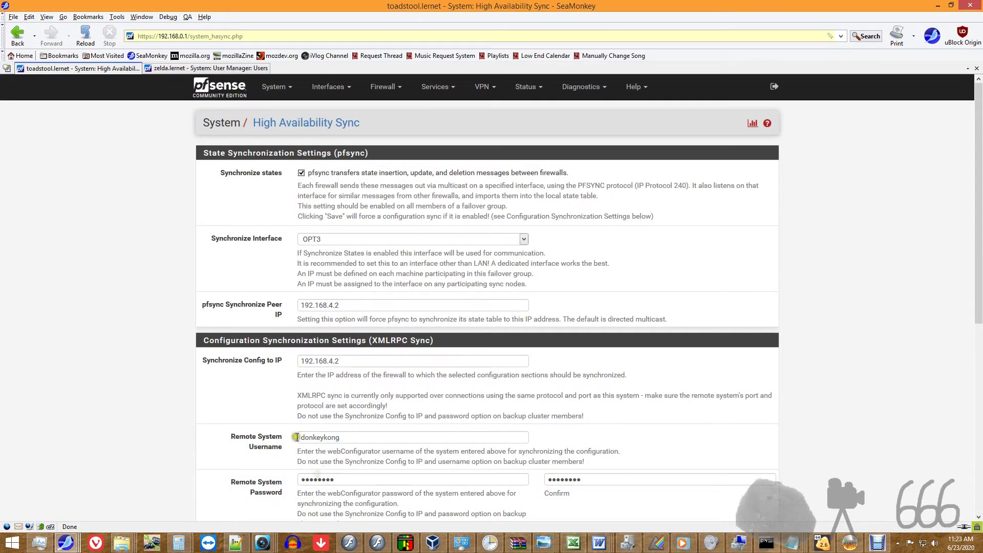
Review the system information and interface status on toadstool's dashboard
{"action": "left_click", "coordinate": [212, 90]}
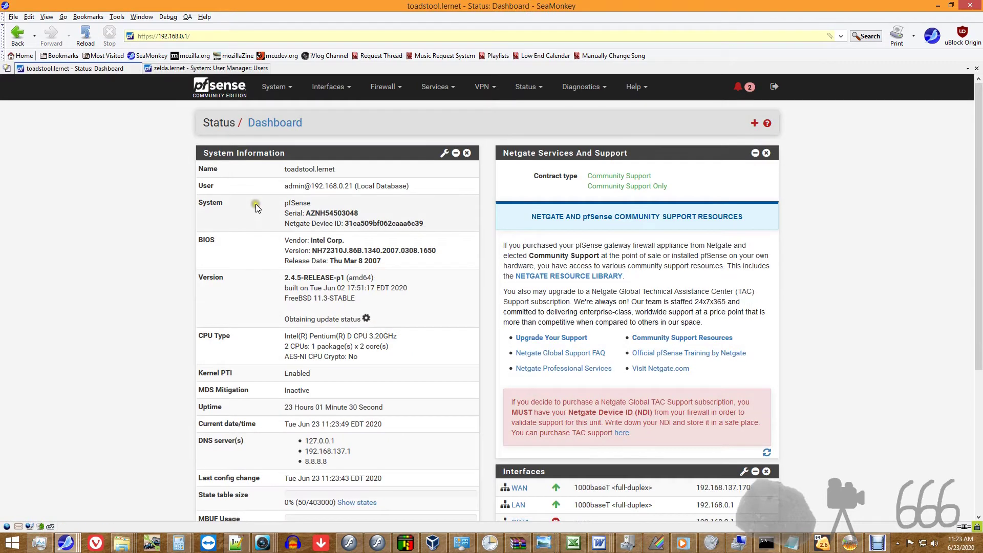
{"action": "scroll", "coordinate": [448, 330], "scroll_direction": "down", "scroll_amount": 5}
{"action": "scroll", "coordinate": [466, 321], "scroll_direction": "up", "scroll_amount": 1}
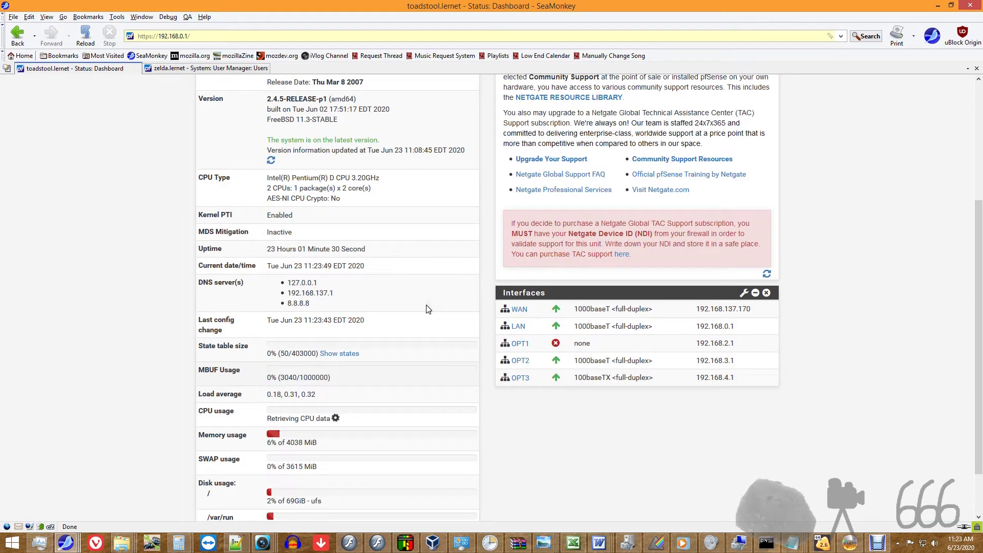
{"action": "scroll", "coordinate": [291, 155], "scroll_direction": "down", "scroll_amount": 1}
{"action": "scroll", "coordinate": [291, 156], "scroll_direction": "up", "scroll_amount": 3}
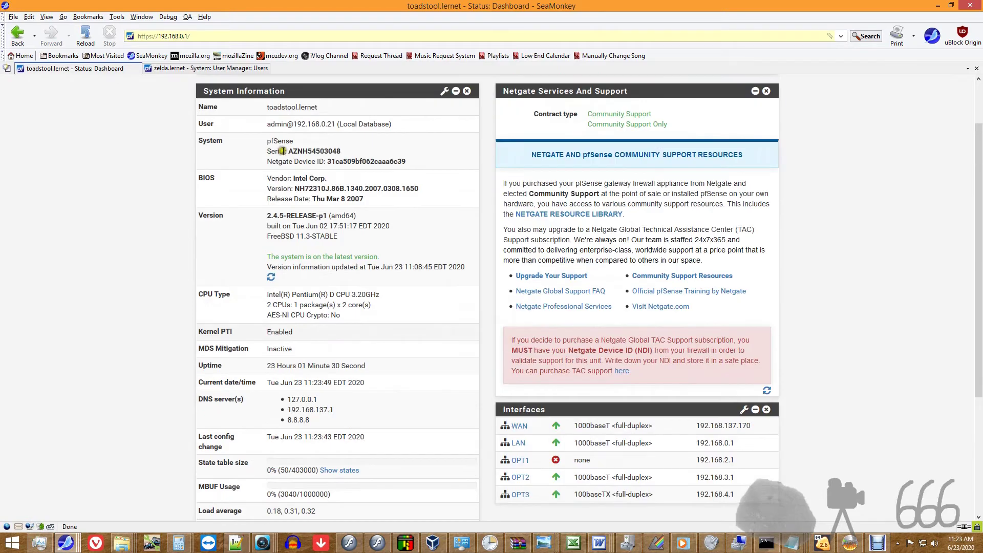
On the zelda firewall, check the OPT3 rule list and the state details of its pass rule
{"action": "left_click", "coordinate": [190, 68]}
{"action": "left_click", "coordinate": [441, 88]}
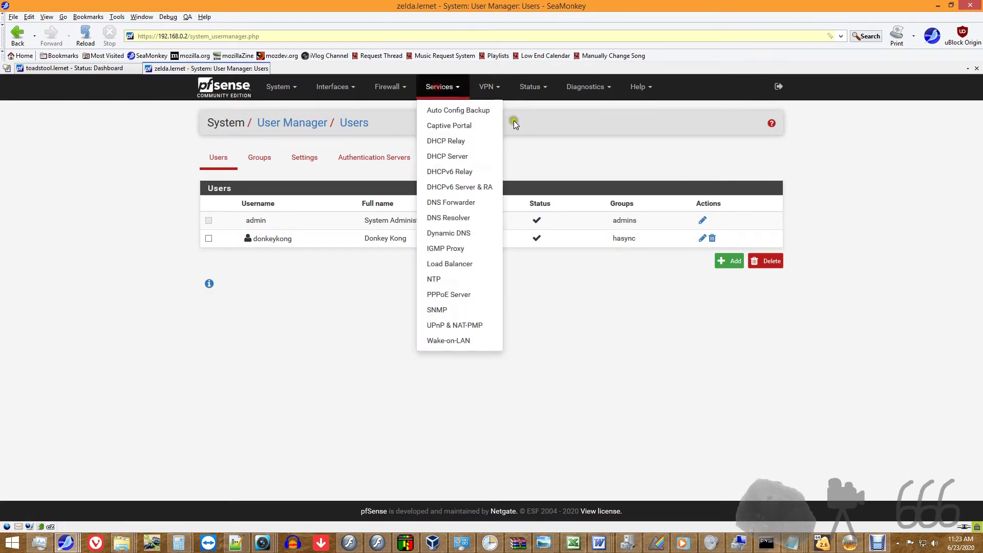
{"action": "left_click", "coordinate": [527, 90]}
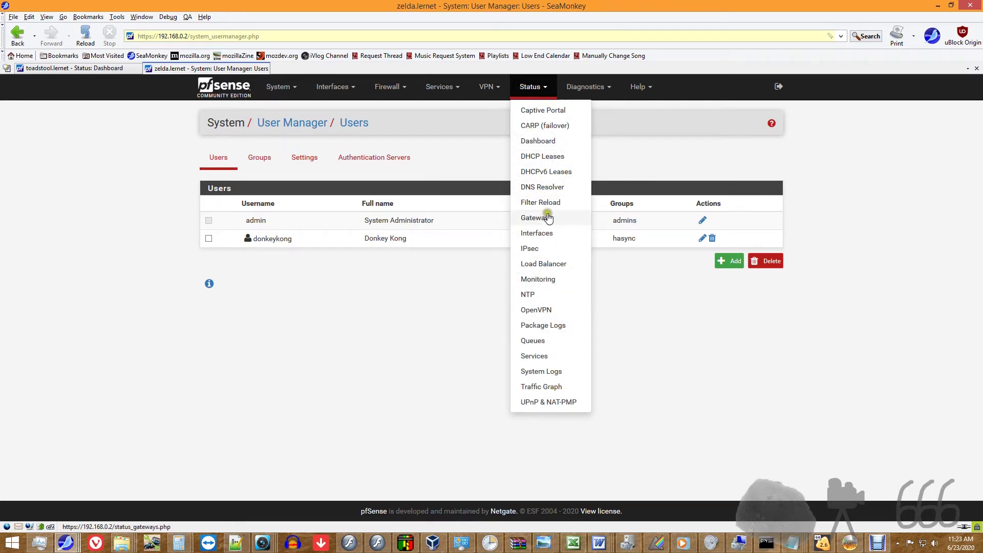
{"action": "left_click", "coordinate": [389, 87]}
{"action": "left_click", "coordinate": [392, 145]}
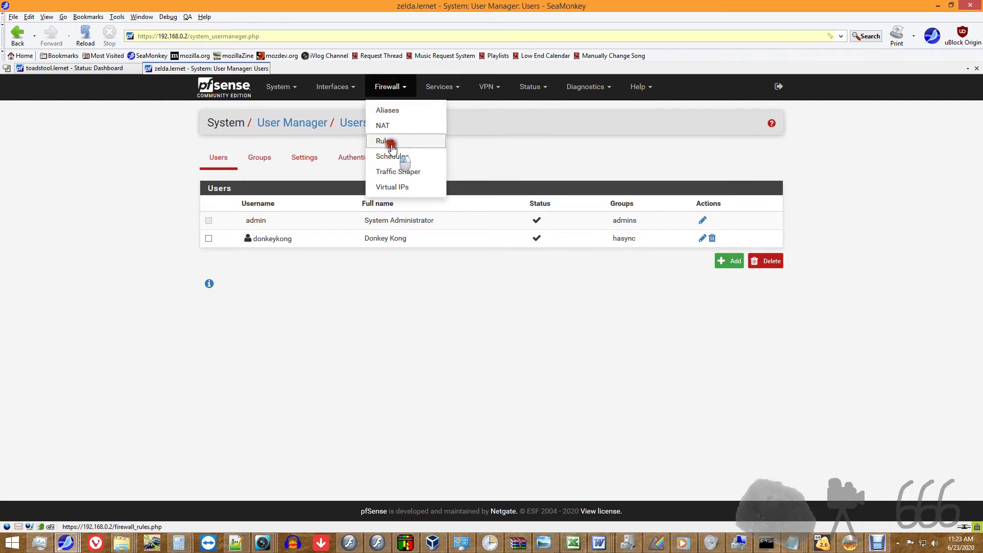
{"action": "left_click", "coordinate": [412, 157]}
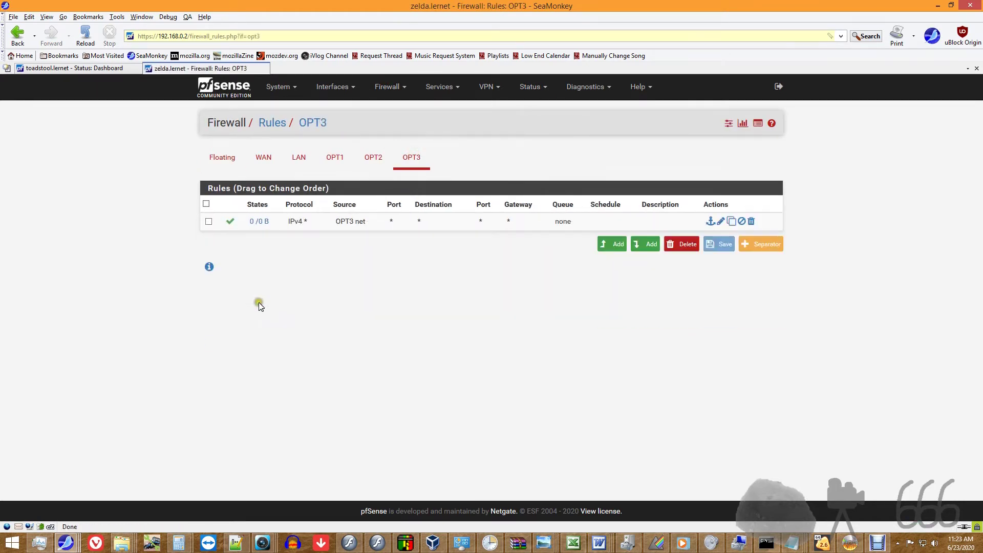
{"action": "mouse_move", "coordinate": [257, 228]}
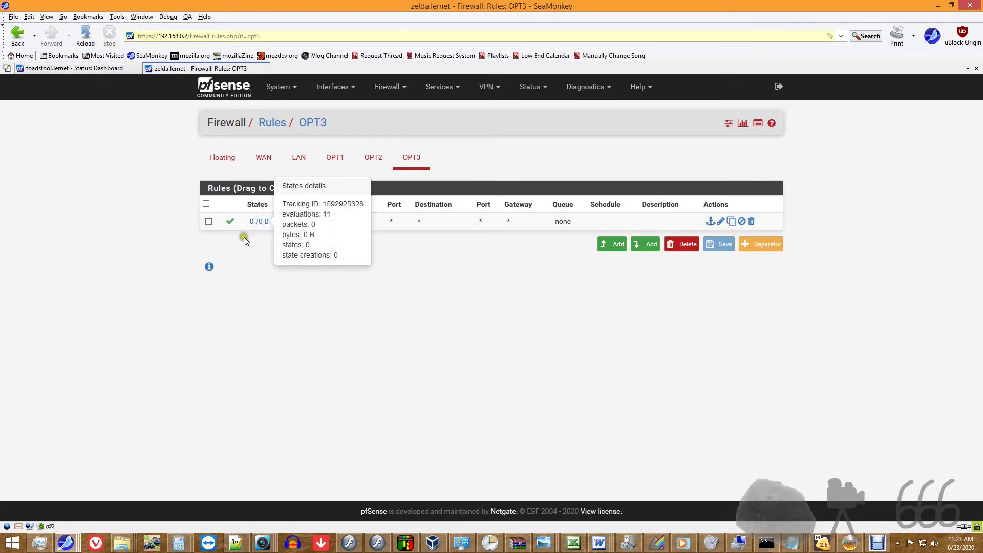
Refresh zelda's OPT3 rule list, and open the notices on toadstool's dashboard
{"action": "left_click", "coordinate": [85, 35]}
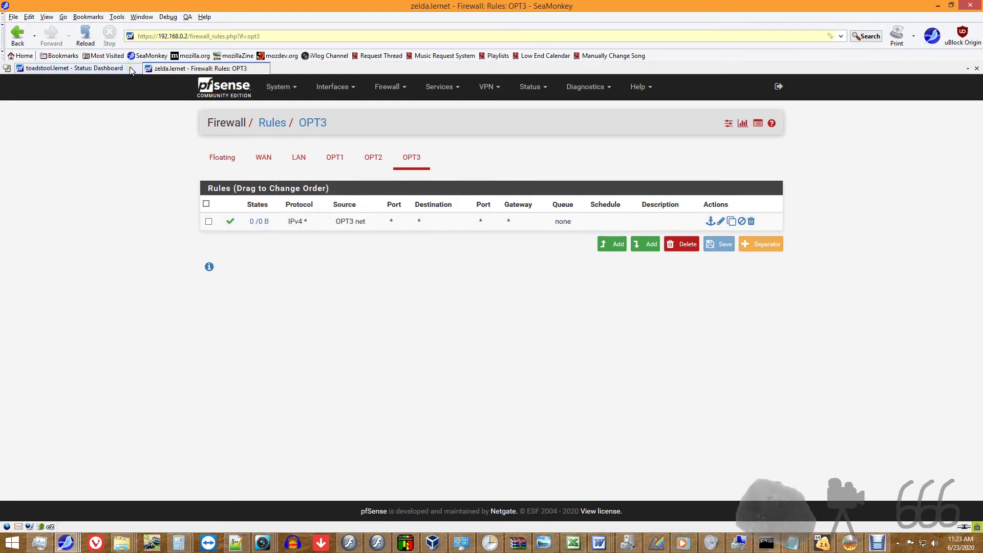
{"action": "left_click", "coordinate": [55, 68]}
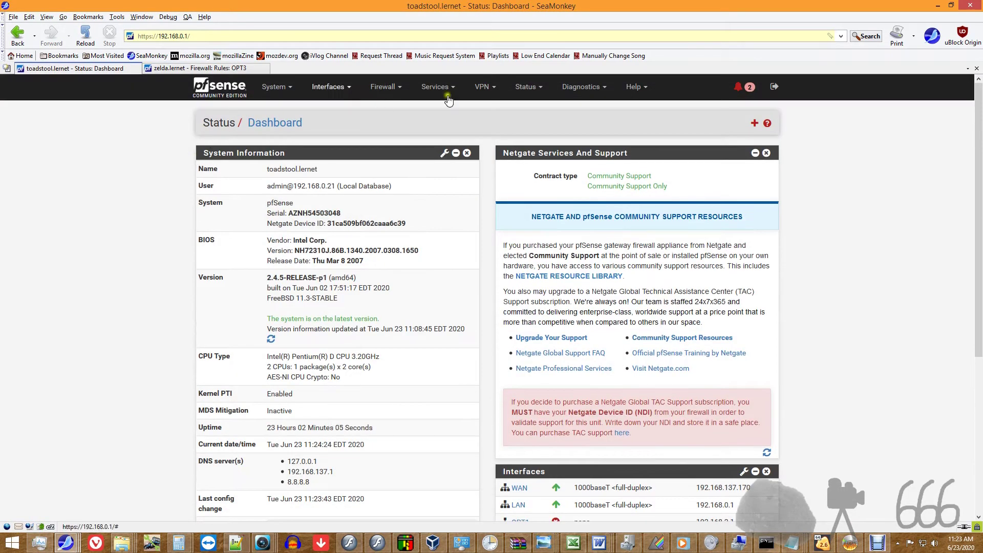
{"action": "left_click", "coordinate": [741, 88]}
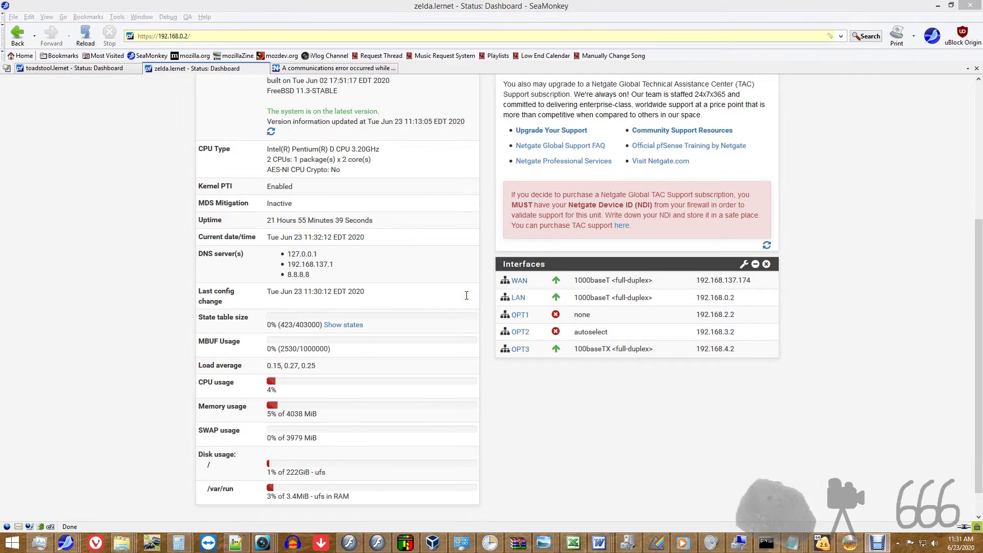
Compare the interface status on zelda's dashboard with toadstool's, and refresh toadstool's dashboard
{"action": "left_click", "coordinate": [466, 295]}
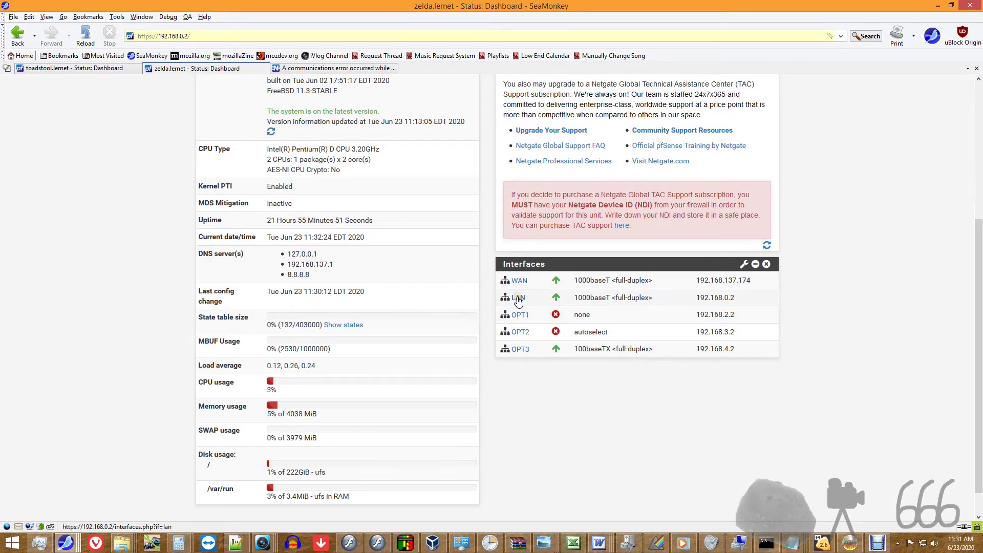
{"action": "left_click", "coordinate": [489, 372]}
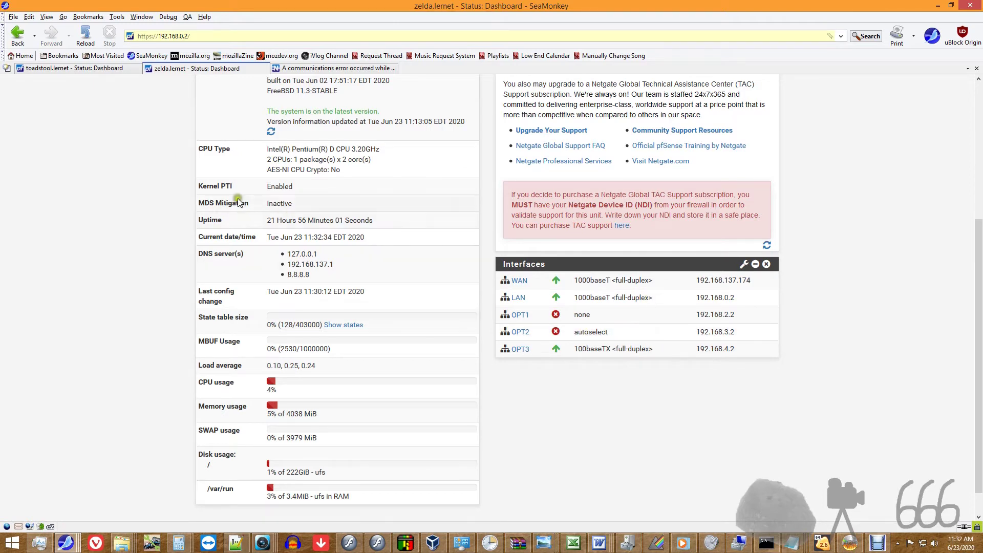
{"action": "left_click", "coordinate": [80, 70]}
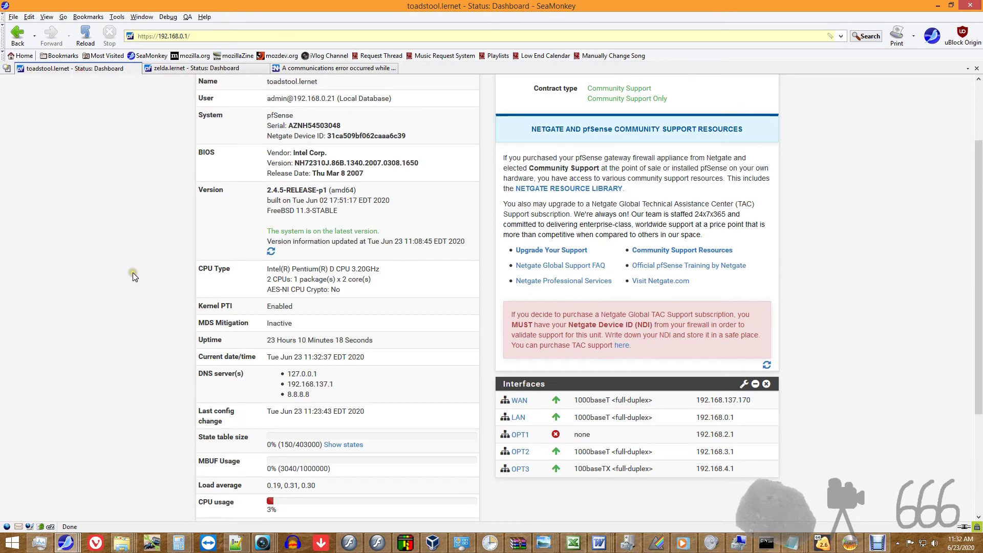
{"action": "scroll", "coordinate": [134, 276], "scroll_direction": "up", "scroll_amount": 3}
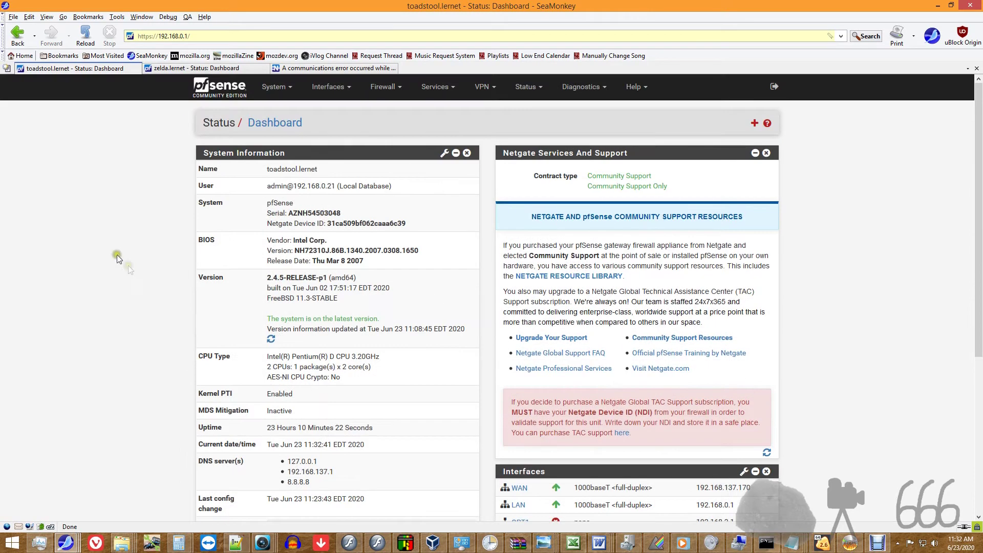
{"action": "left_click", "coordinate": [85, 34]}
On the zelda firewall, open the OPT3 firewall rules and examine the state details of the pass rule
{"action": "left_click", "coordinate": [197, 71]}
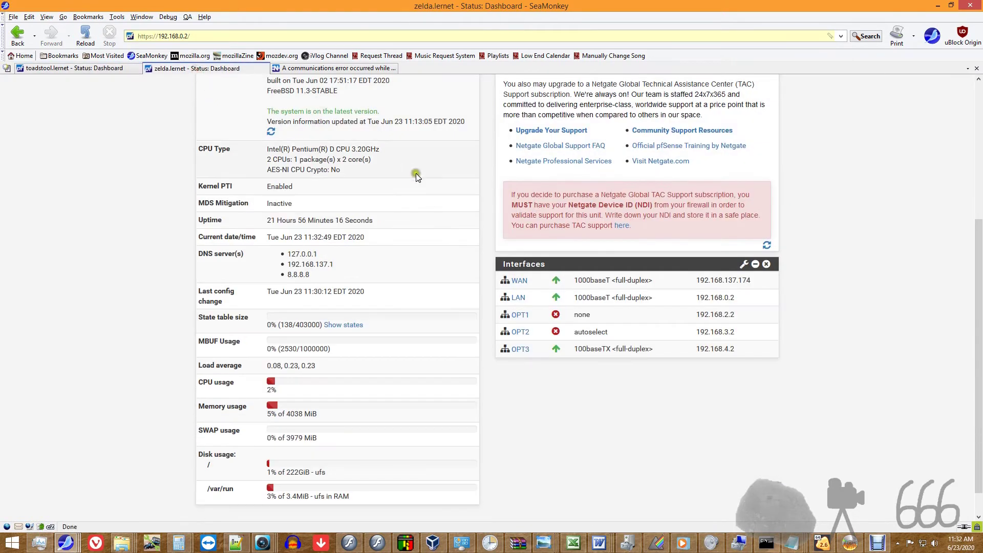
{"action": "scroll", "coordinate": [415, 173], "scroll_direction": "up", "scroll_amount": 7}
{"action": "scroll", "coordinate": [490, 118], "scroll_direction": "up", "scroll_amount": 1}
{"action": "left_click", "coordinate": [527, 87]}
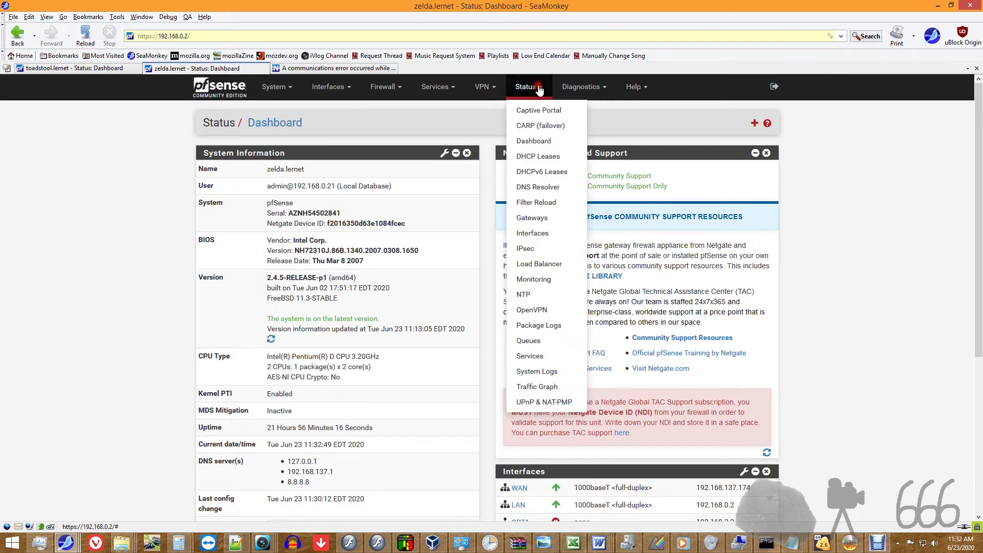
{"action": "left_click", "coordinate": [387, 87]}
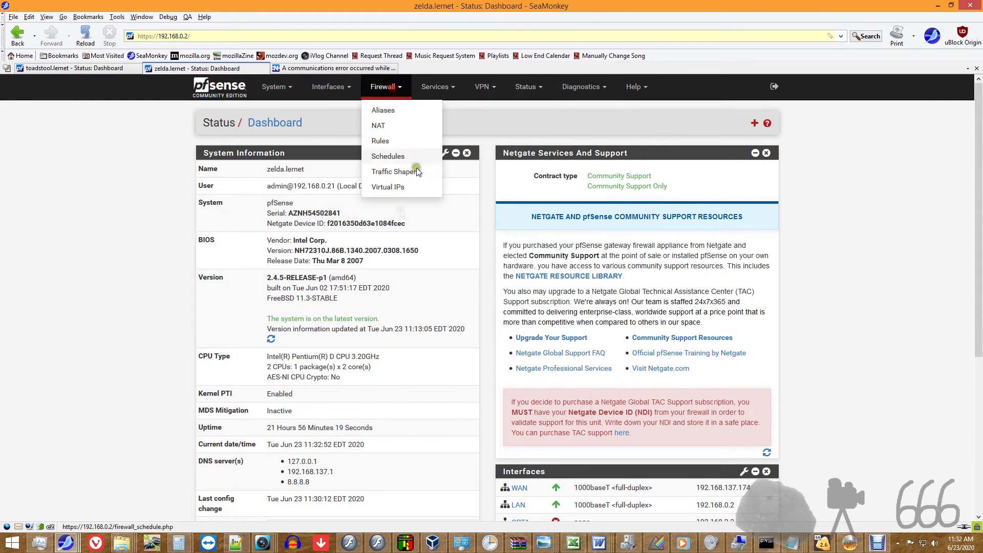
{"action": "left_click", "coordinate": [390, 141]}
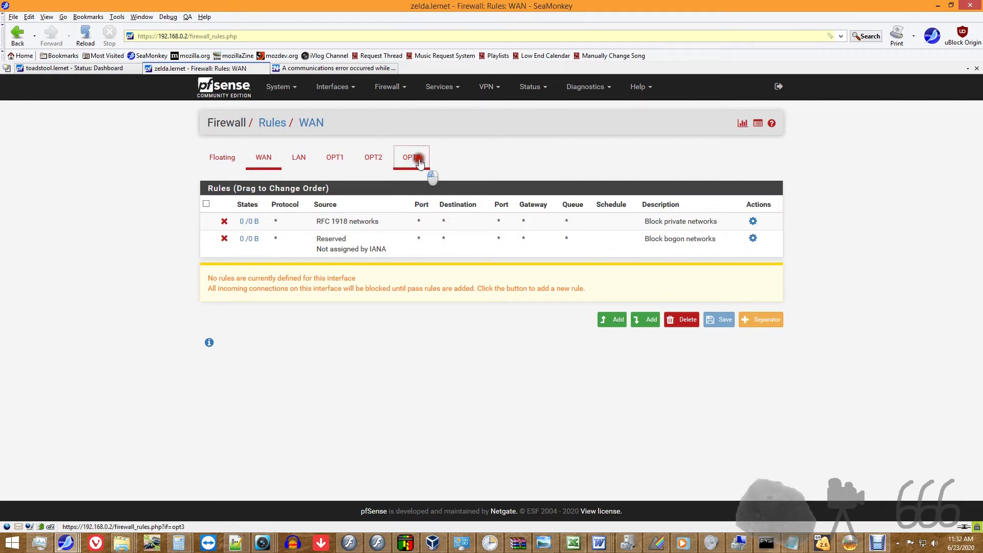
{"action": "left_click", "coordinate": [416, 157]}
{"action": "mouse_move", "coordinate": [253, 227]}
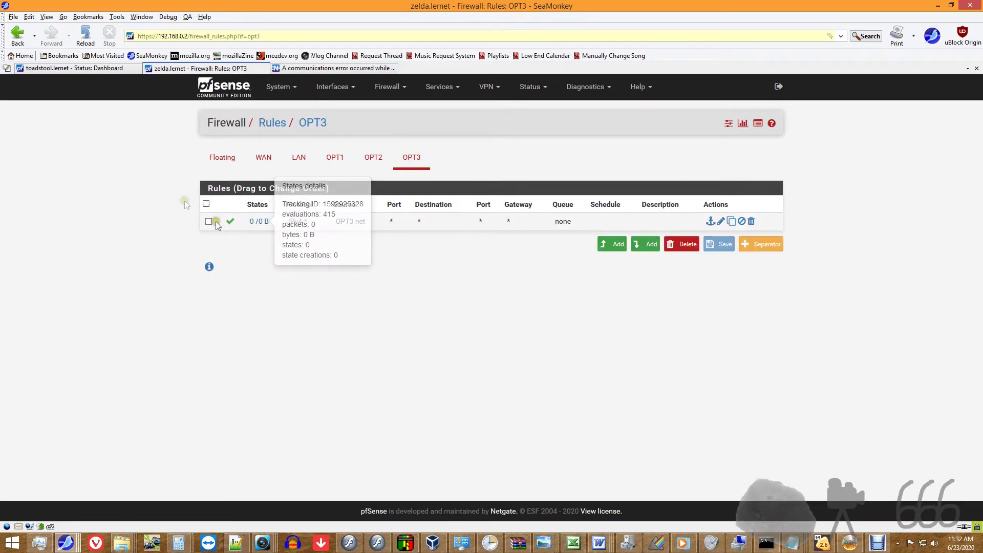
On toadstool, open the High Availability Sync settings and save them again to force a configuration sync
{"action": "left_click", "coordinate": [118, 67]}
{"action": "left_click", "coordinate": [281, 87]}
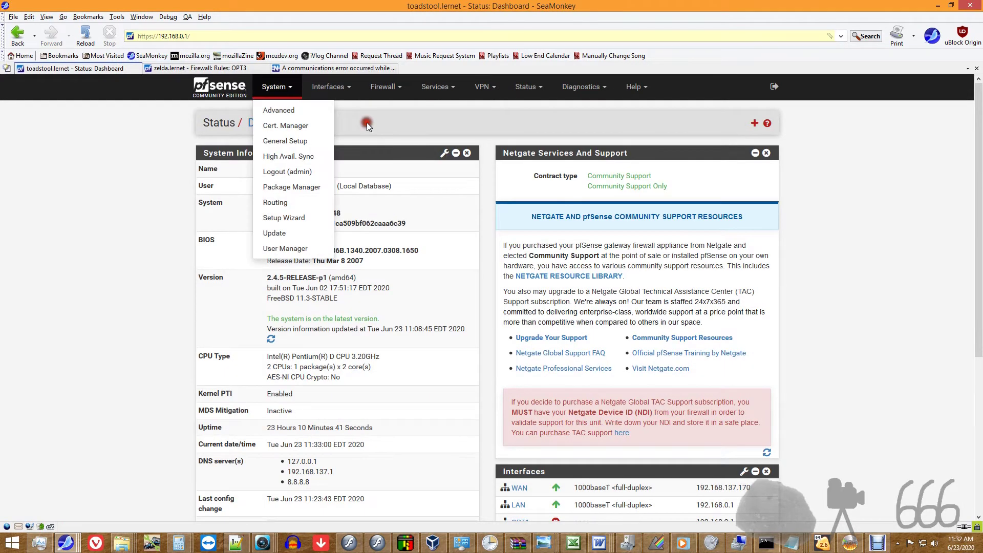
{"action": "left_click", "coordinate": [312, 158]}
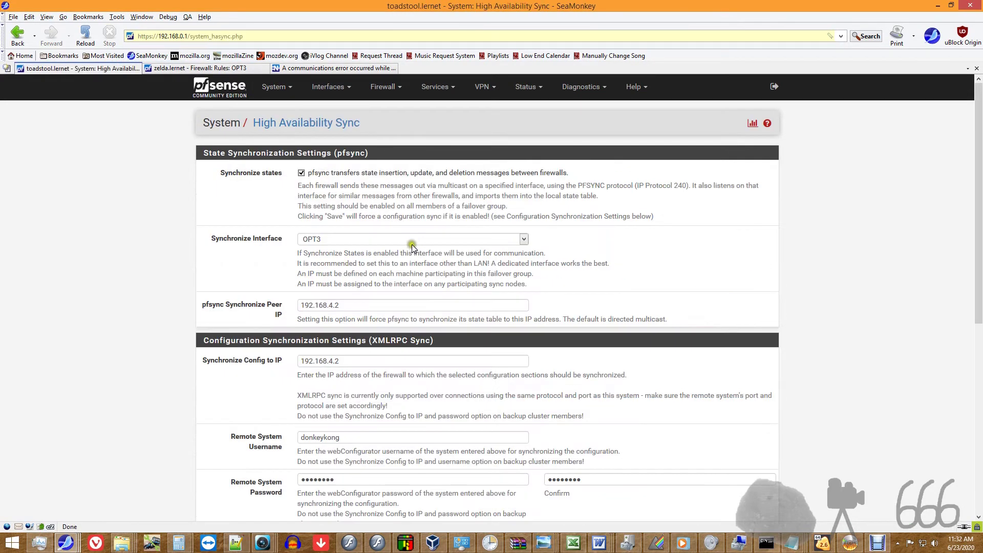
{"action": "scroll", "coordinate": [411, 244], "scroll_direction": "down", "scroll_amount": 10}
{"action": "left_click", "coordinate": [315, 468]}
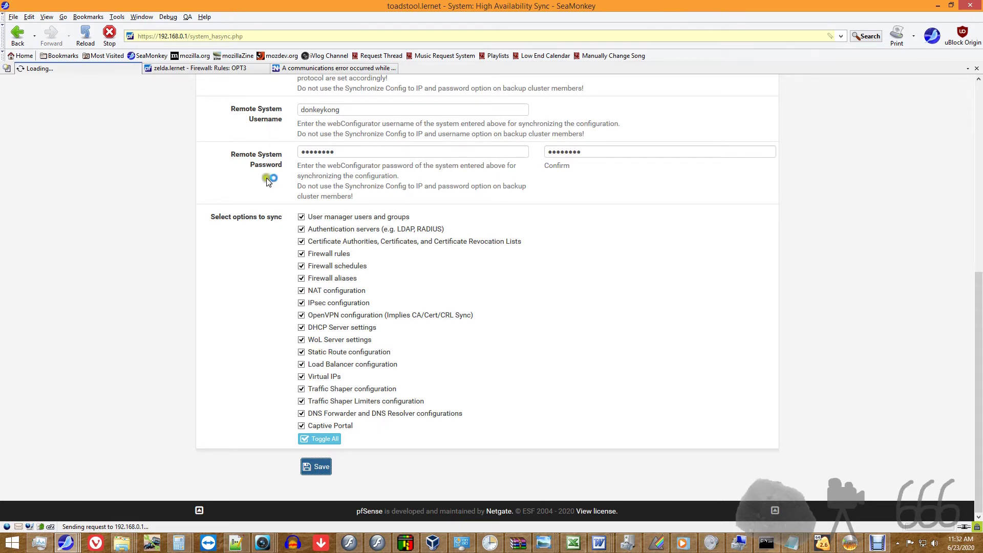
Refresh zelda's OPT3 rule list and check the pass rule's state details for sync traffic from toadstool
{"action": "left_click", "coordinate": [220, 70]}
{"action": "mouse_move", "coordinate": [260, 223]}
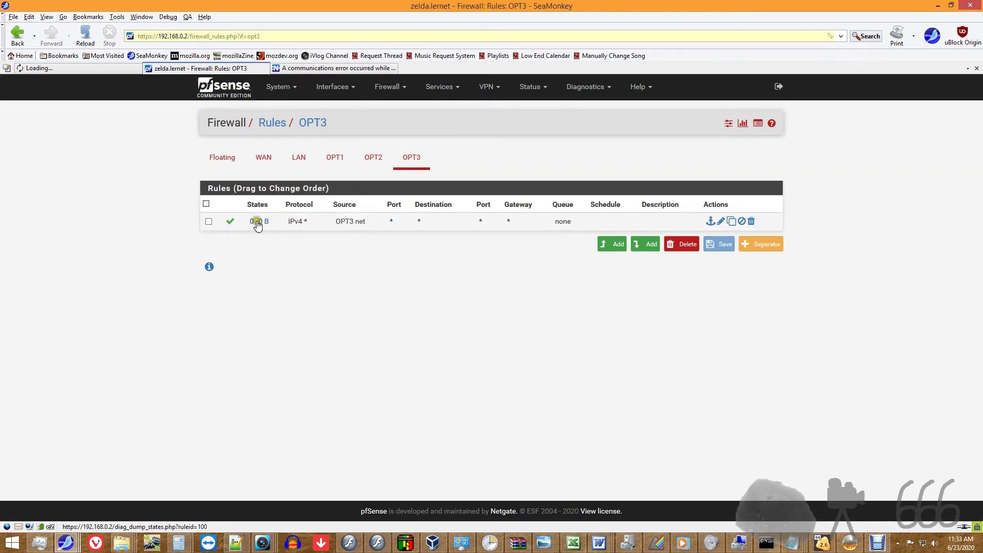
{"action": "left_click", "coordinate": [85, 37]}
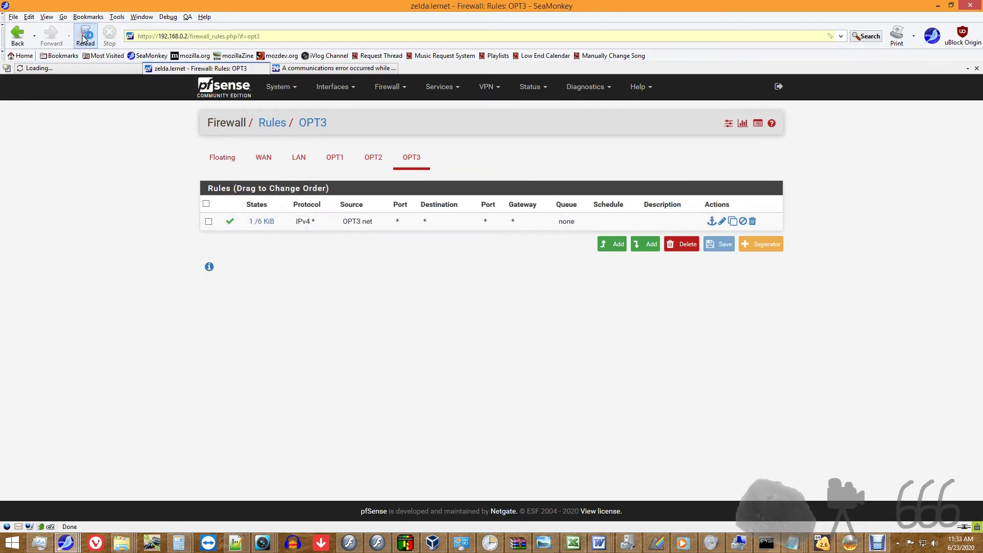
{"action": "mouse_move", "coordinate": [259, 226]}
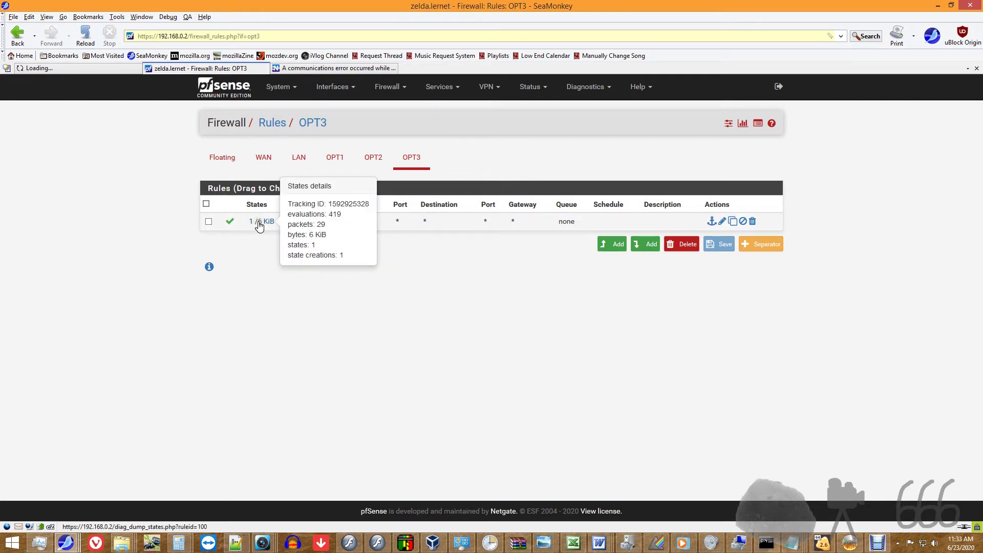
{"action": "left_click", "coordinate": [88, 71]}
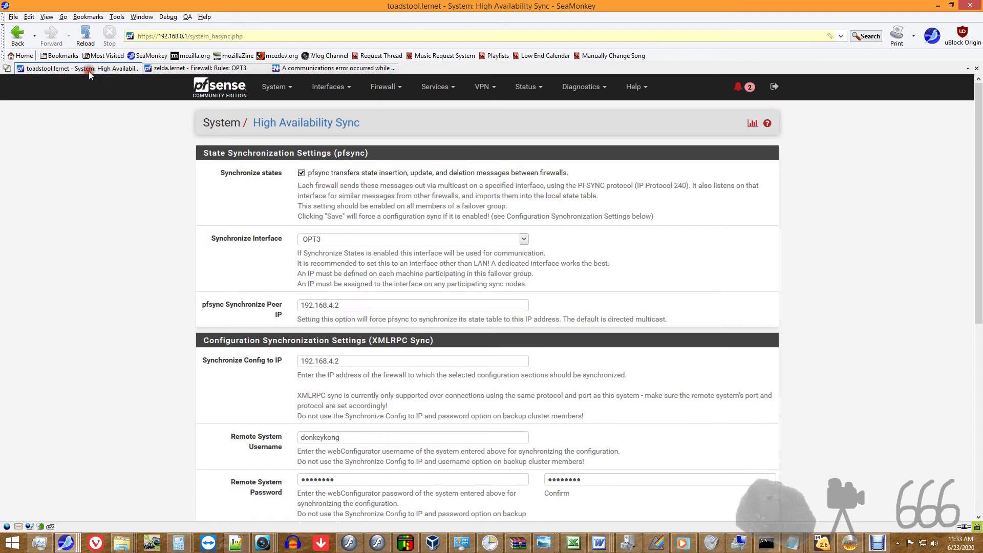
{"action": "left_click", "coordinate": [183, 70]}
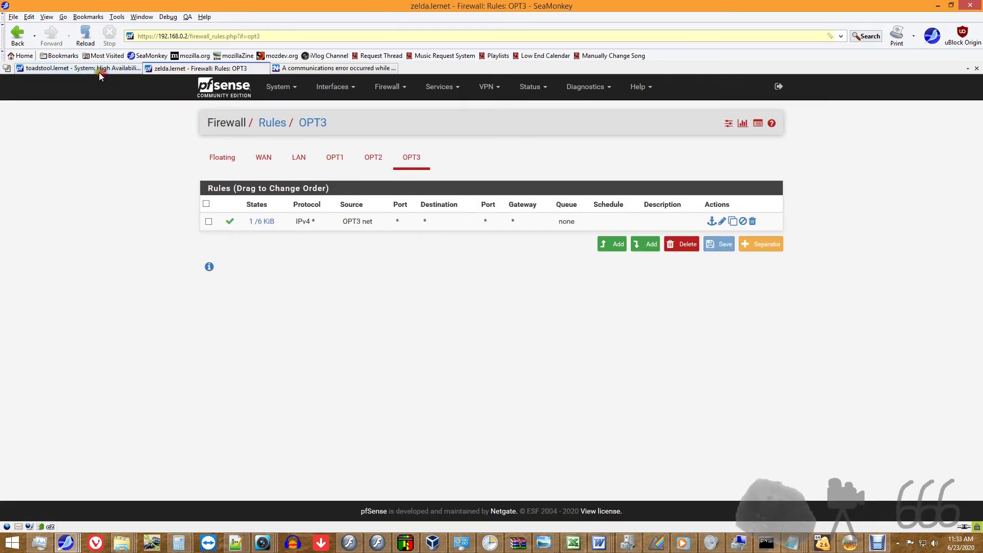
On toadstool, set the outbound NAT mode to Manual Outbound NAT rule generation and save it
{"action": "left_click", "coordinate": [99, 73]}
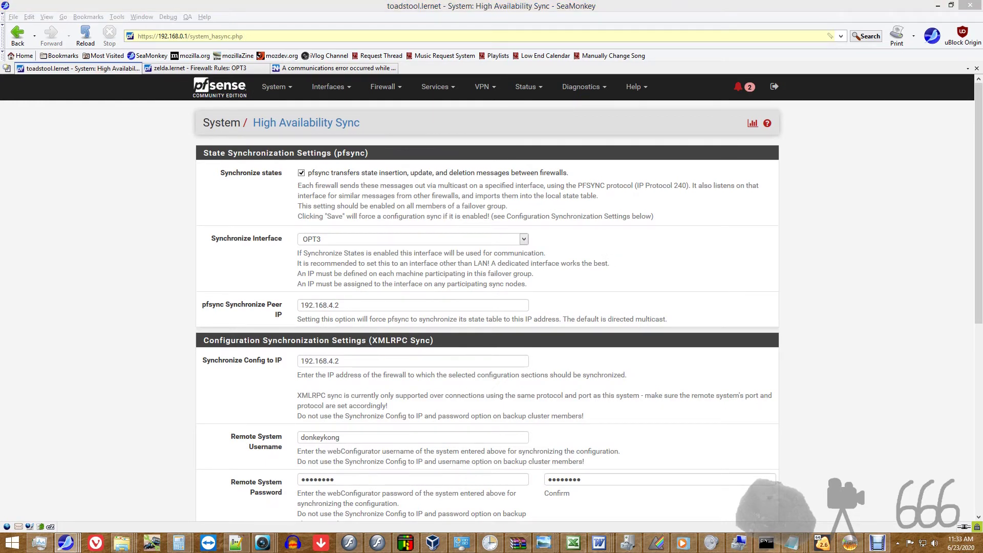
{"action": "left_click", "coordinate": [333, 88]}
{"action": "left_click", "coordinate": [385, 88]}
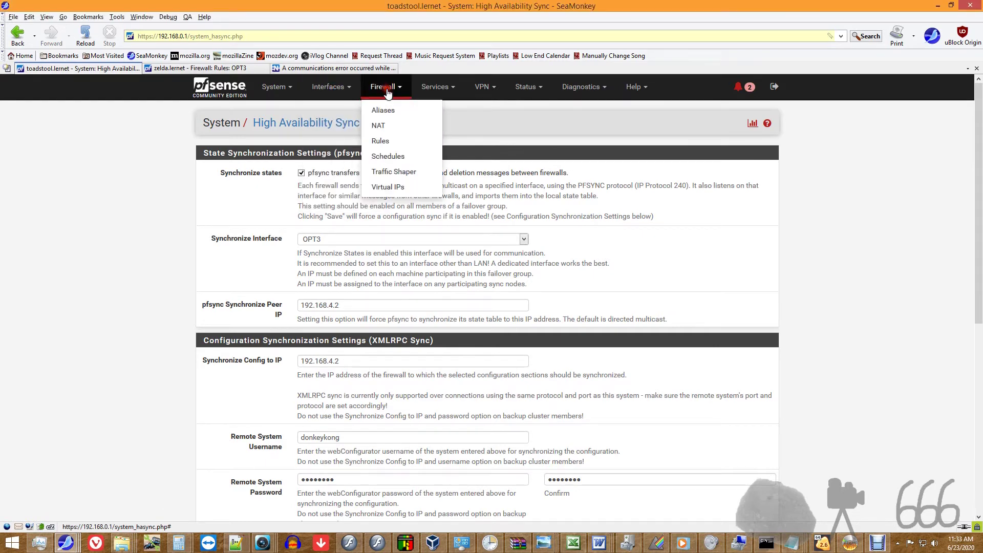
{"action": "left_click", "coordinate": [378, 127]}
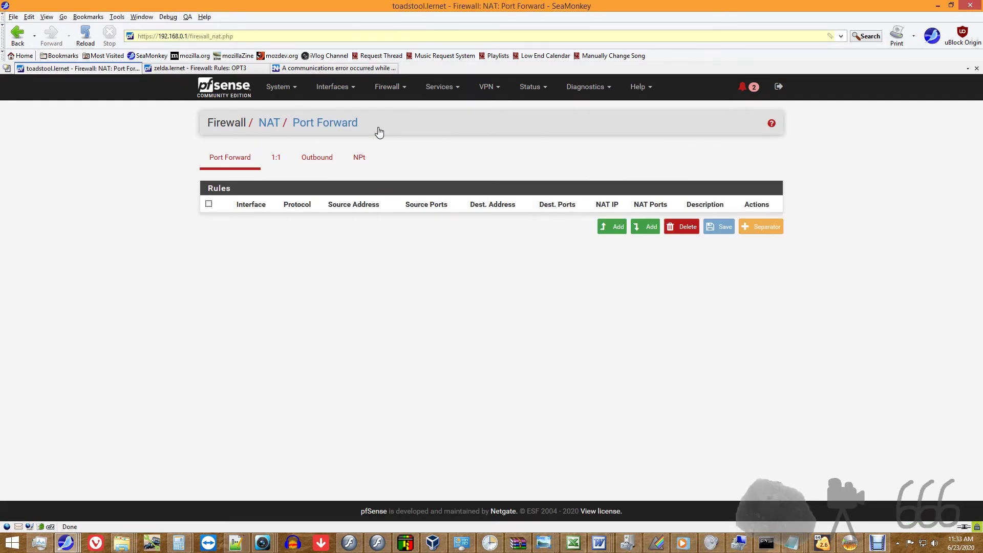
{"action": "left_click", "coordinate": [319, 160]}
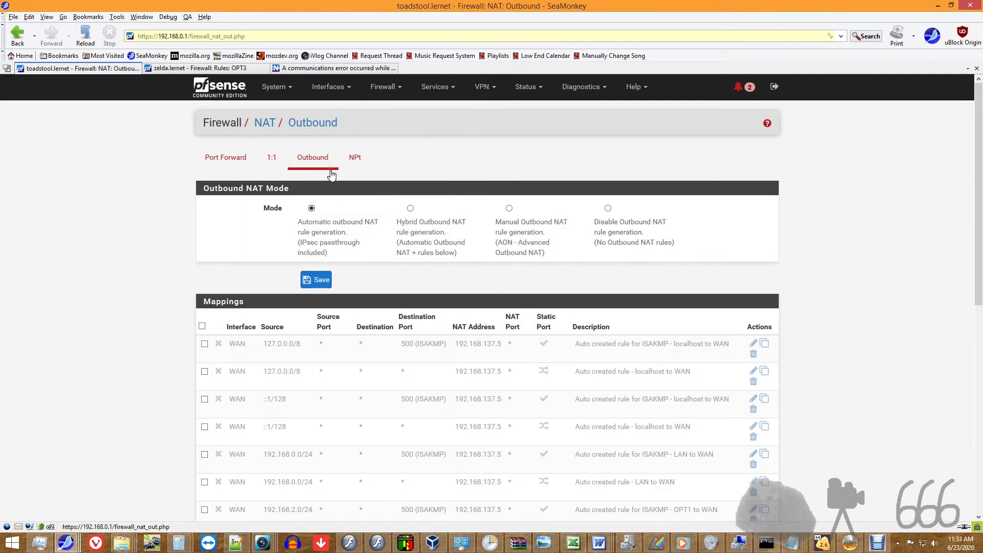
{"action": "left_click", "coordinate": [508, 209]}
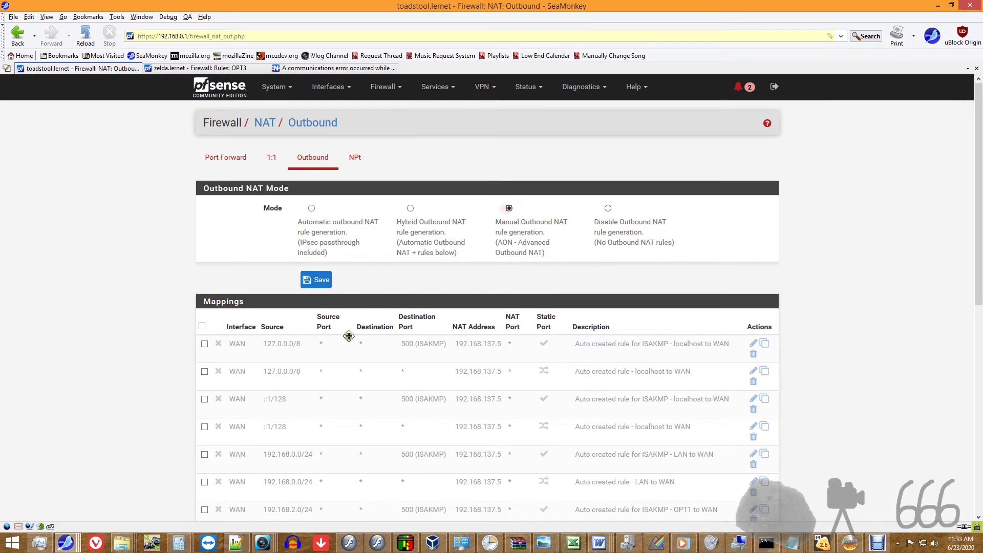
{"action": "left_click", "coordinate": [321, 282]}
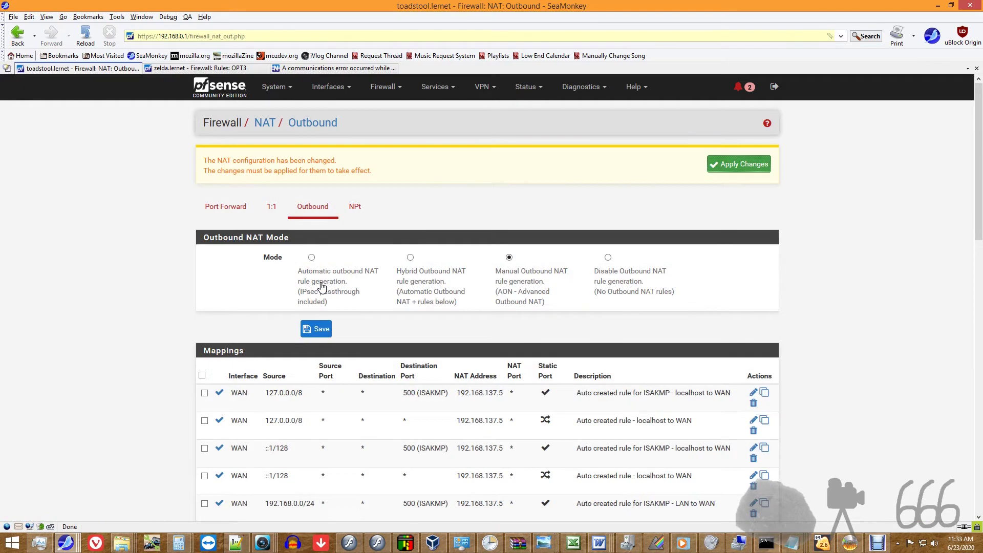
Review the auto-created outbound NAT mappings, comparing which use 192.168.137.5 and which use the WAN address as NAT address
{"action": "scroll", "coordinate": [663, 353], "scroll_direction": "down", "scroll_amount": 2}
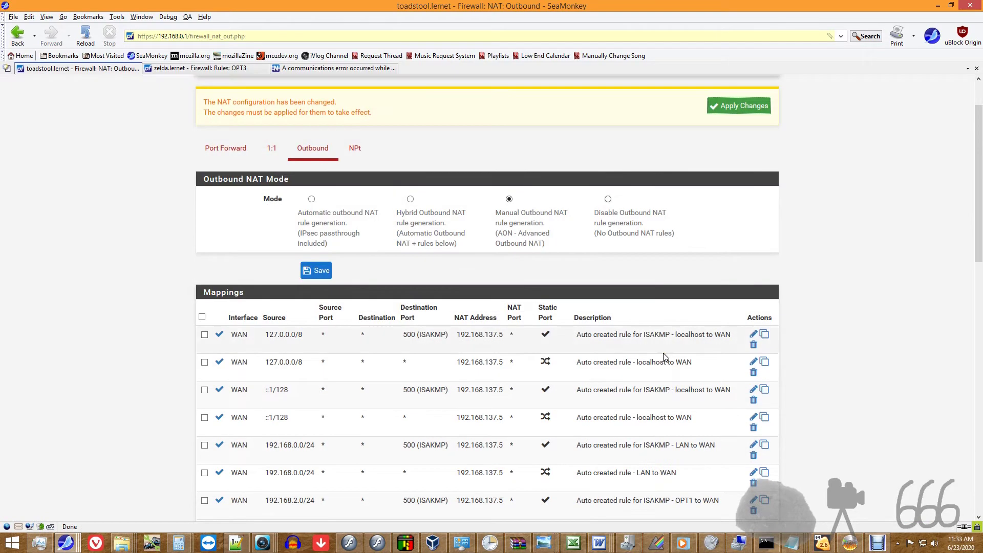
{"action": "scroll", "coordinate": [521, 378], "scroll_direction": "down", "scroll_amount": 8}
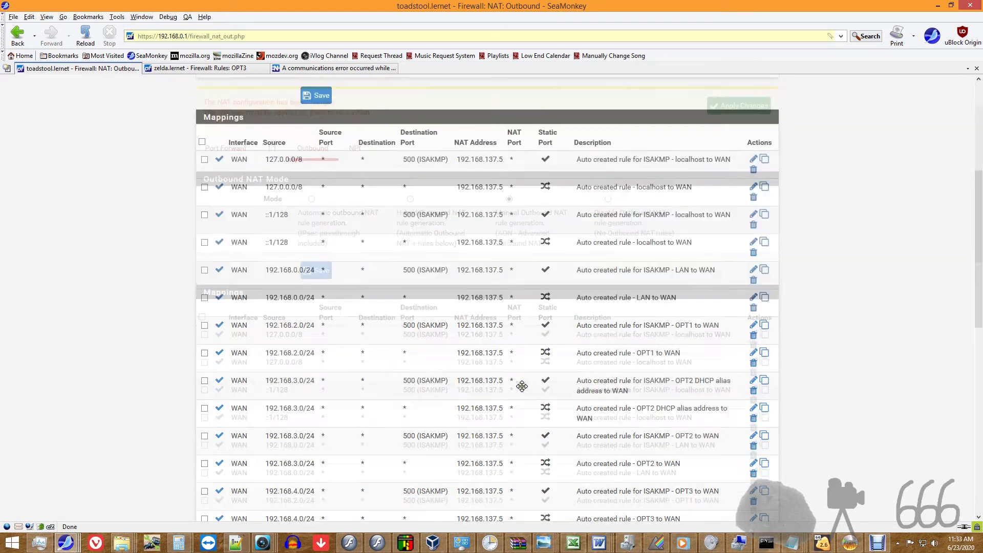
{"action": "scroll", "coordinate": [522, 385], "scroll_direction": "down", "scroll_amount": 15}
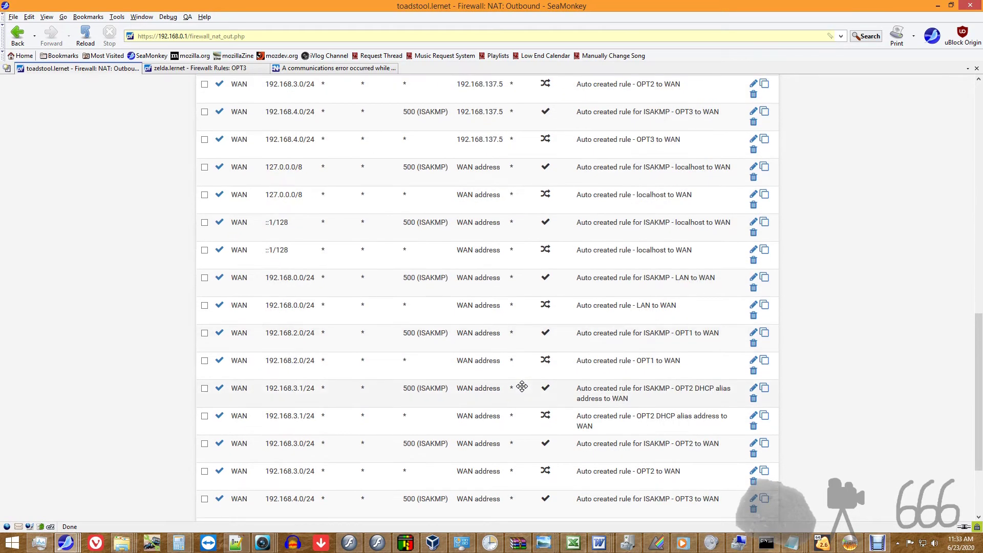
{"action": "scroll", "coordinate": [522, 386], "scroll_direction": "up", "scroll_amount": 2}
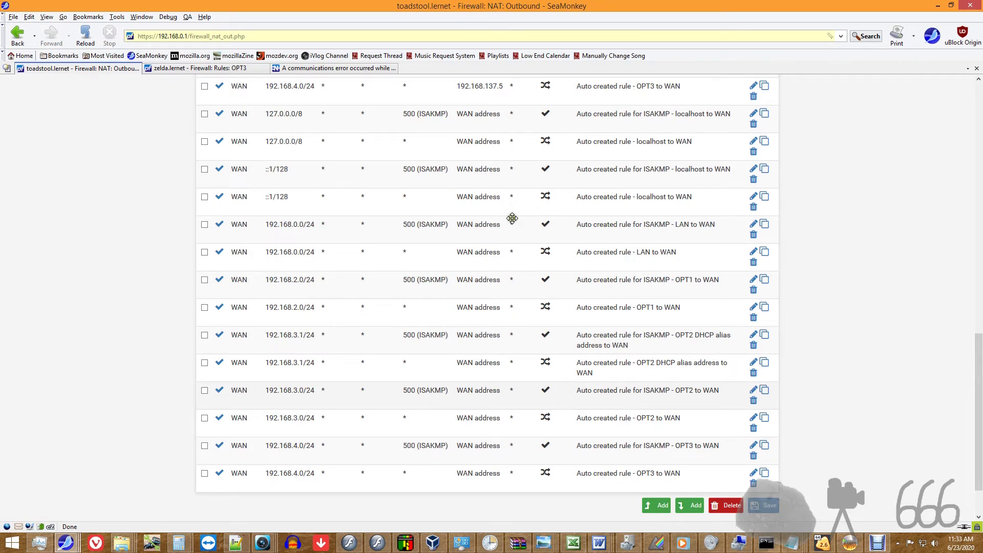
{"action": "scroll", "coordinate": [513, 218], "scroll_direction": "up", "scroll_amount": 2}
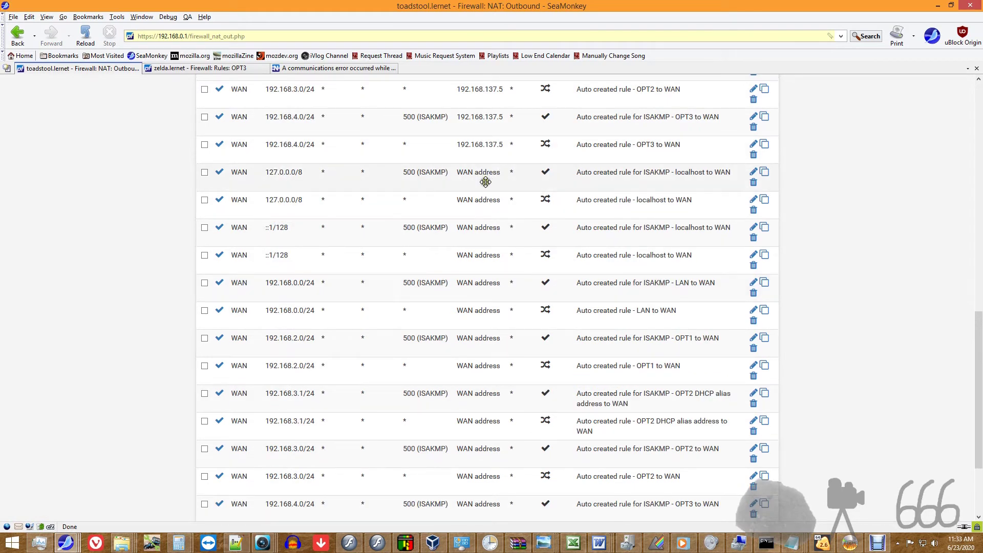
{"action": "scroll", "coordinate": [498, 205], "scroll_direction": "up", "scroll_amount": 9}
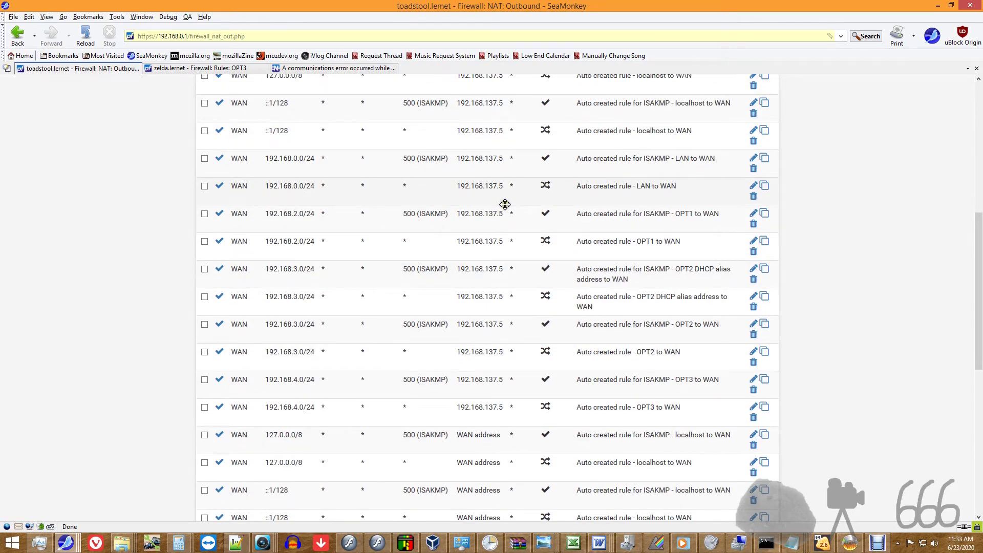
{"action": "scroll", "coordinate": [504, 204], "scroll_direction": "up", "scroll_amount": 4}
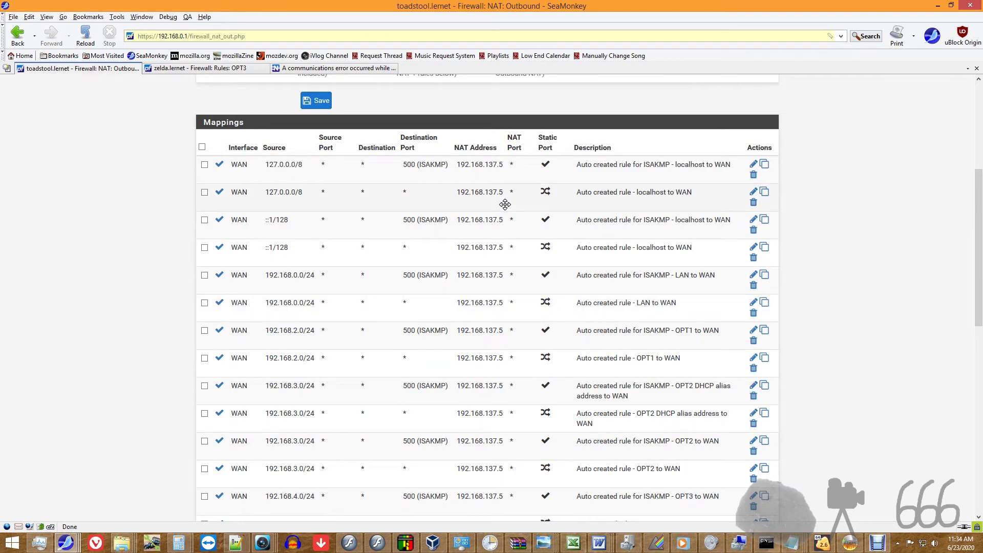
{"action": "scroll", "coordinate": [505, 205], "scroll_direction": "down", "scroll_amount": 4}
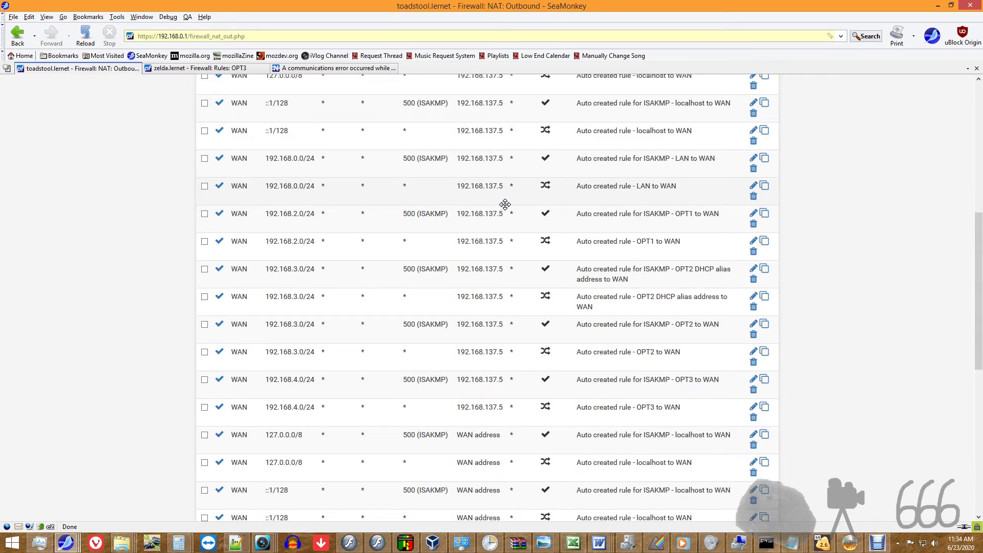
{"action": "scroll", "coordinate": [504, 205], "scroll_direction": "up", "scroll_amount": 12}
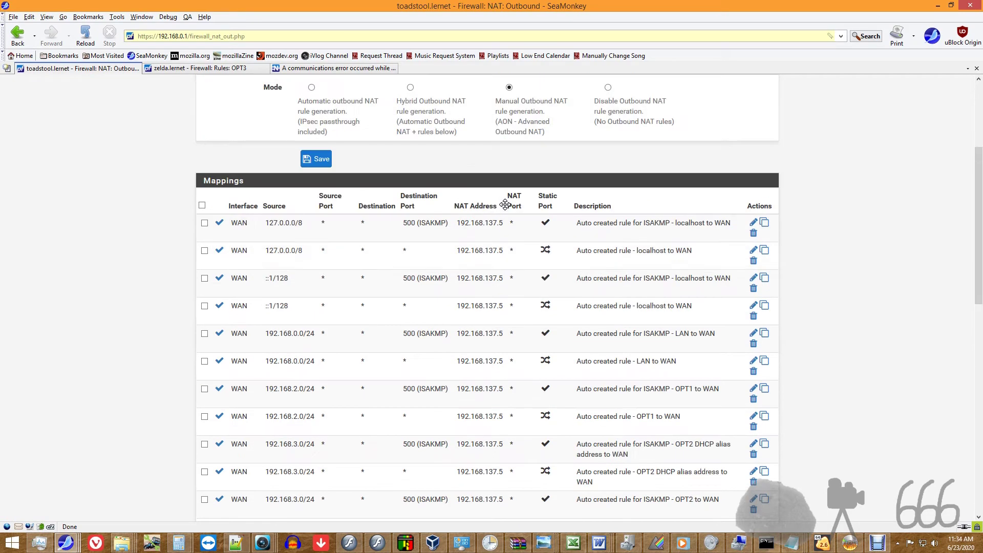
Examine the NAT address of each outbound mapping, from the localhost rules through the OPT3 rules
{"action": "scroll", "coordinate": [505, 205], "scroll_direction": "down", "scroll_amount": 20}
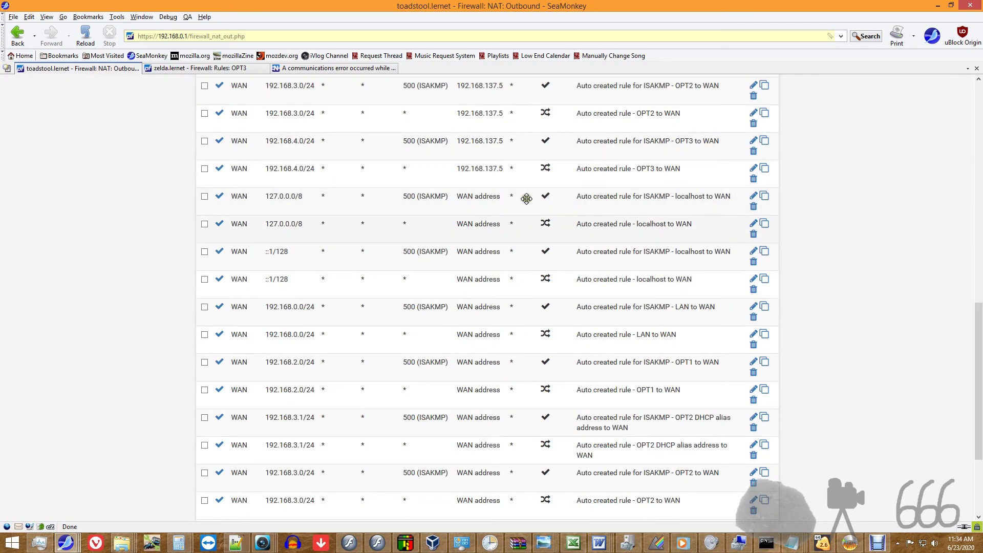
{"action": "scroll", "coordinate": [519, 230], "scroll_direction": "up", "scroll_amount": 2}
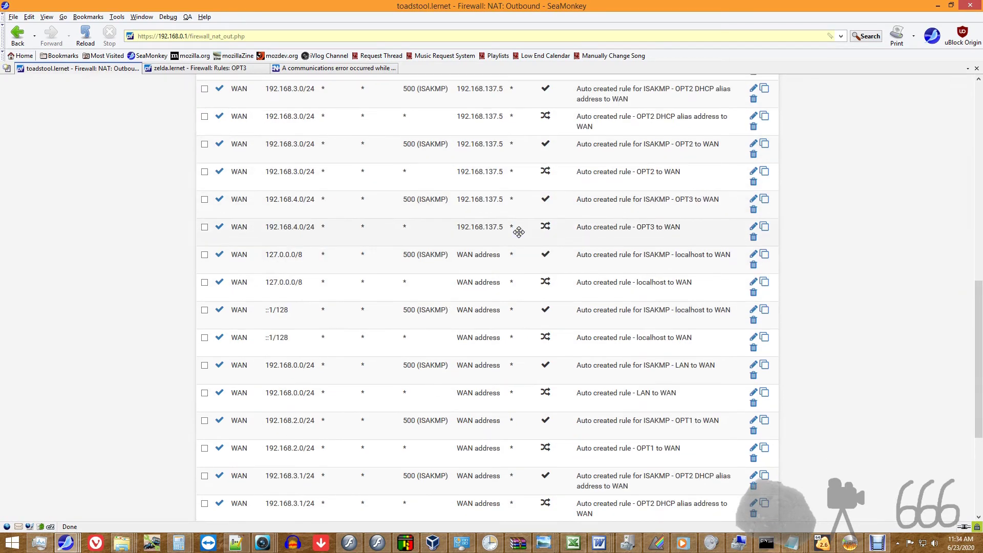
{"action": "scroll", "coordinate": [519, 232], "scroll_direction": "down", "scroll_amount": 7}
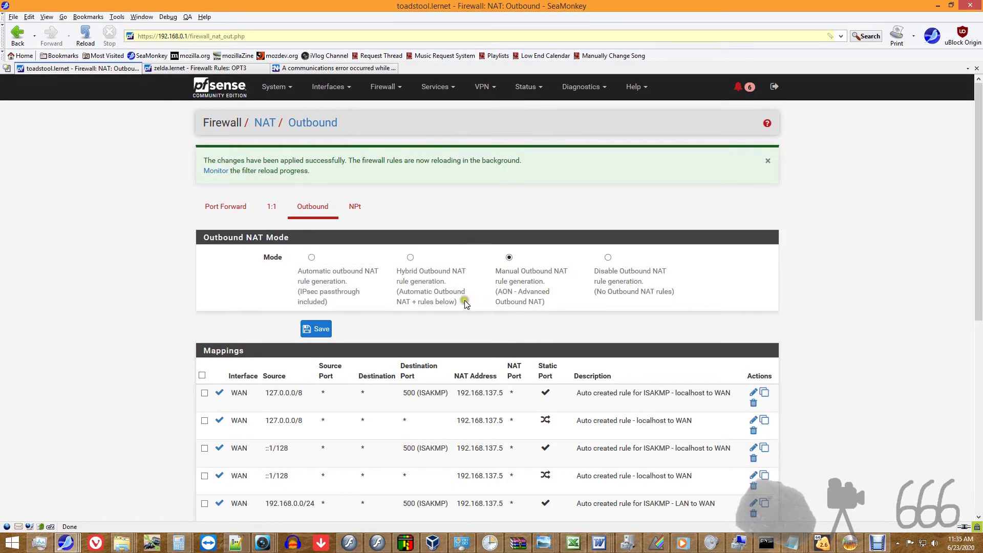
{"action": "scroll", "coordinate": [465, 304], "scroll_direction": "down", "scroll_amount": 10}
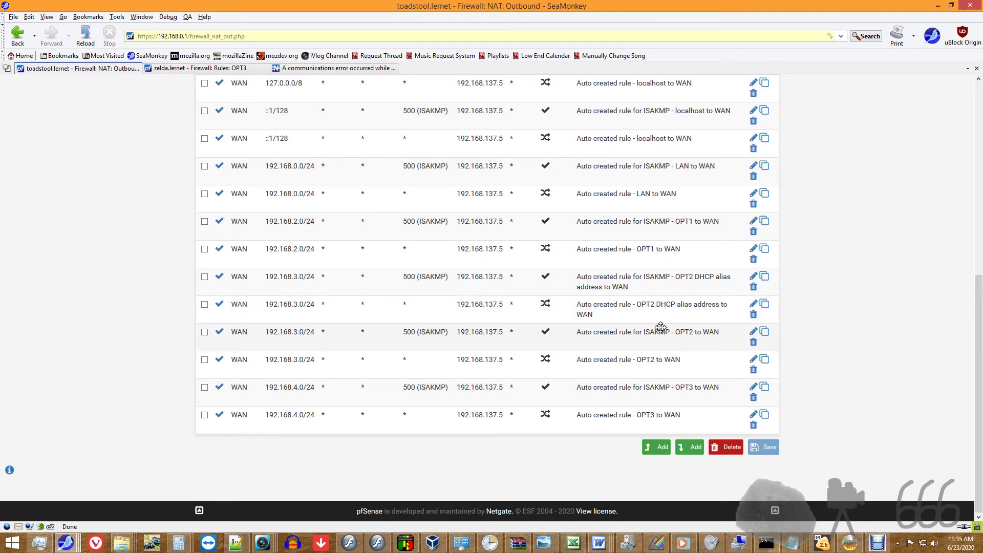
{"action": "scroll", "coordinate": [661, 328], "scroll_direction": "up", "scroll_amount": 4}
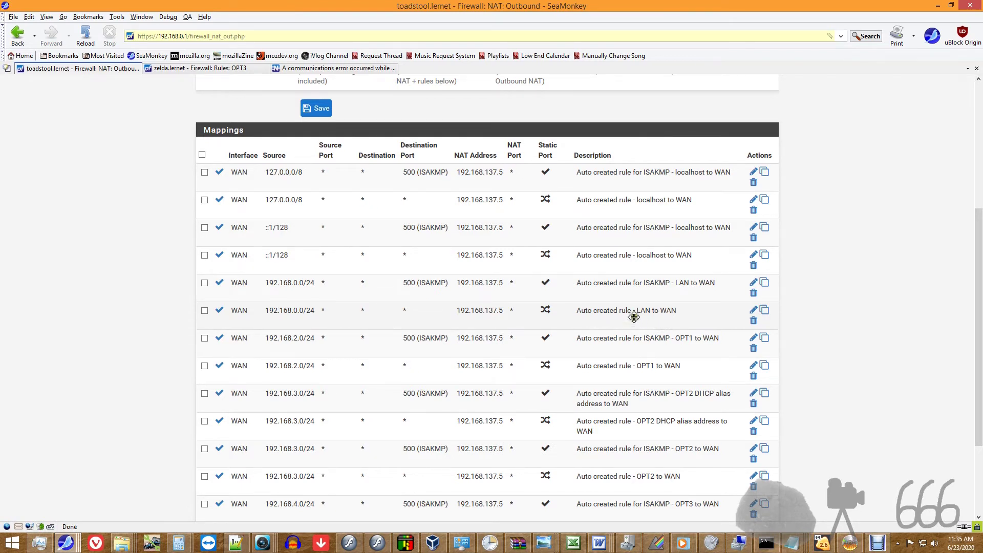
{"action": "scroll", "coordinate": [663, 279], "scroll_direction": "down", "scroll_amount": 2}
{"action": "scroll", "coordinate": [663, 279], "scroll_direction": "up", "scroll_amount": 9}
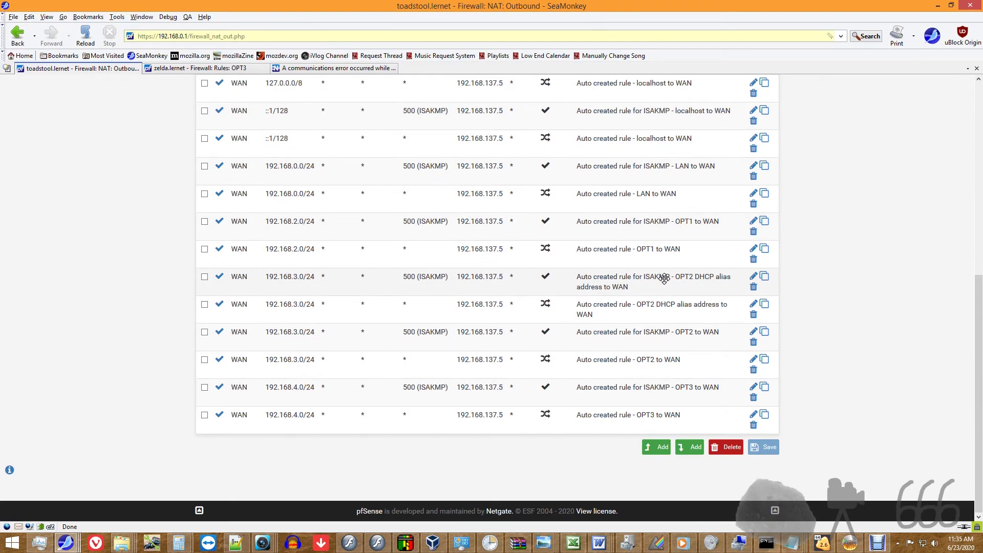
{"action": "scroll", "coordinate": [664, 278], "scroll_direction": "down", "scroll_amount": 2}
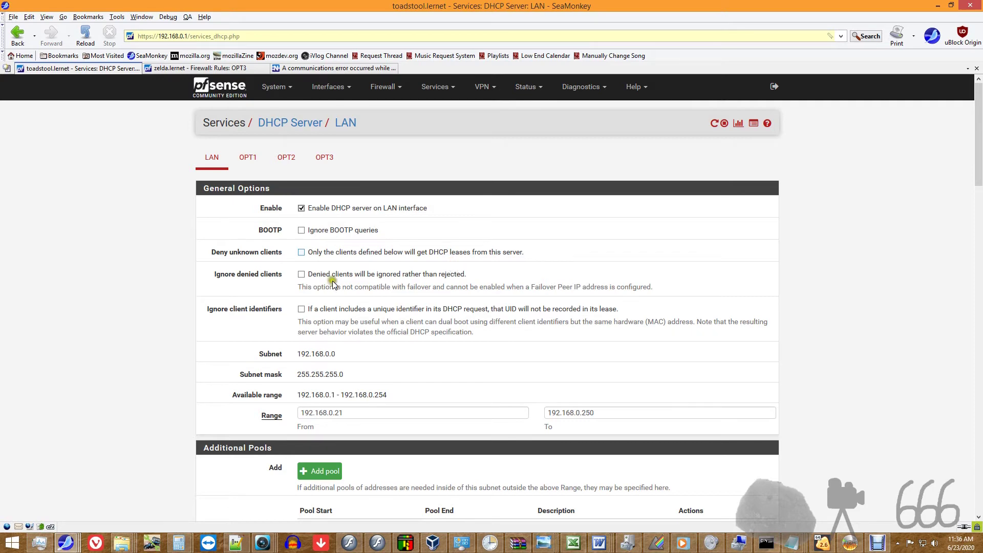
In toadstool's LAN DHCP server settings, set the gateway to the CARP address 192.168.0.3
{"action": "scroll", "coordinate": [329, 281], "scroll_direction": "down", "scroll_amount": 6}
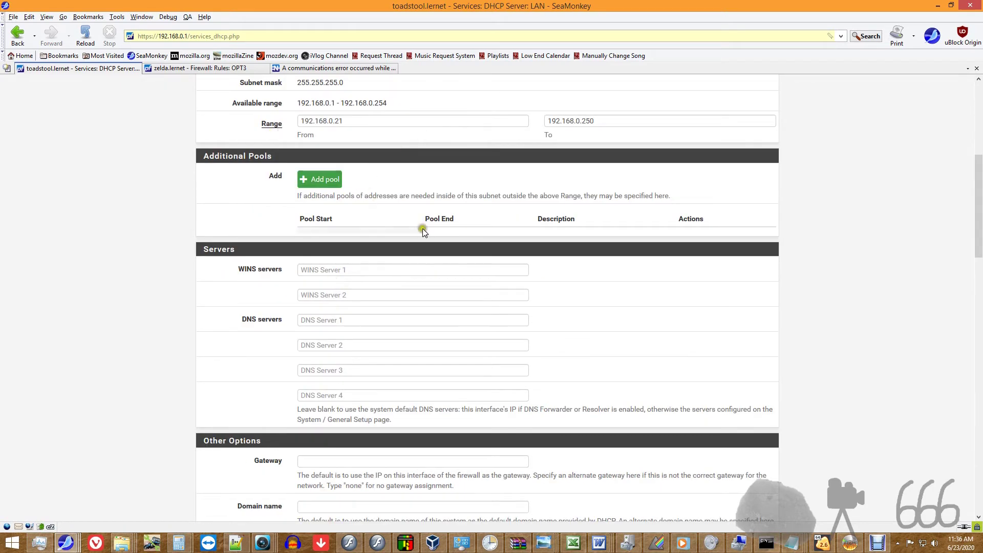
{"action": "scroll", "coordinate": [424, 230], "scroll_direction": "down", "scroll_amount": 5}
{"action": "left_click", "coordinate": [346, 226]}
{"action": "type", "text": "192.168.0.3"}
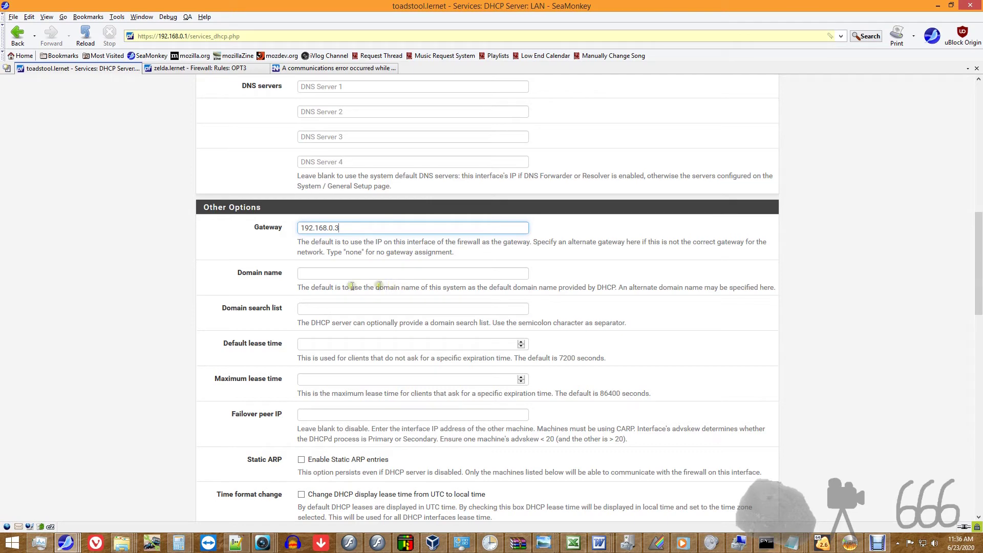
Set the LAN DHCP server's first two DNS servers to 192.168.0.3 and 8.8.8.8, and save the settings
{"action": "scroll", "coordinate": [374, 288], "scroll_direction": "up", "scroll_amount": 2}
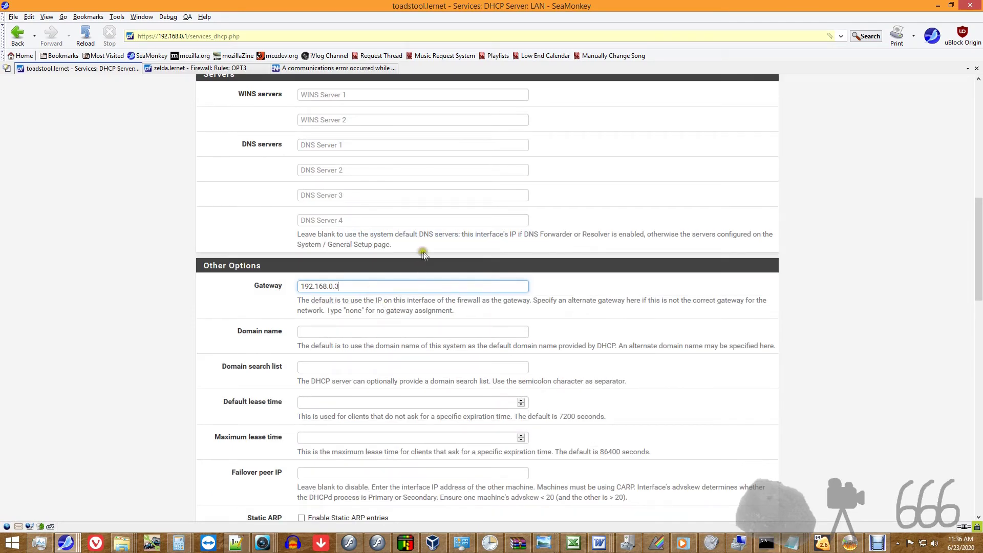
{"action": "scroll", "coordinate": [423, 253], "scroll_direction": "down", "scroll_amount": 8}
{"action": "scroll", "coordinate": [423, 253], "scroll_direction": "down", "scroll_amount": 8}
{"action": "scroll", "coordinate": [424, 254], "scroll_direction": "up", "scroll_amount": 14}
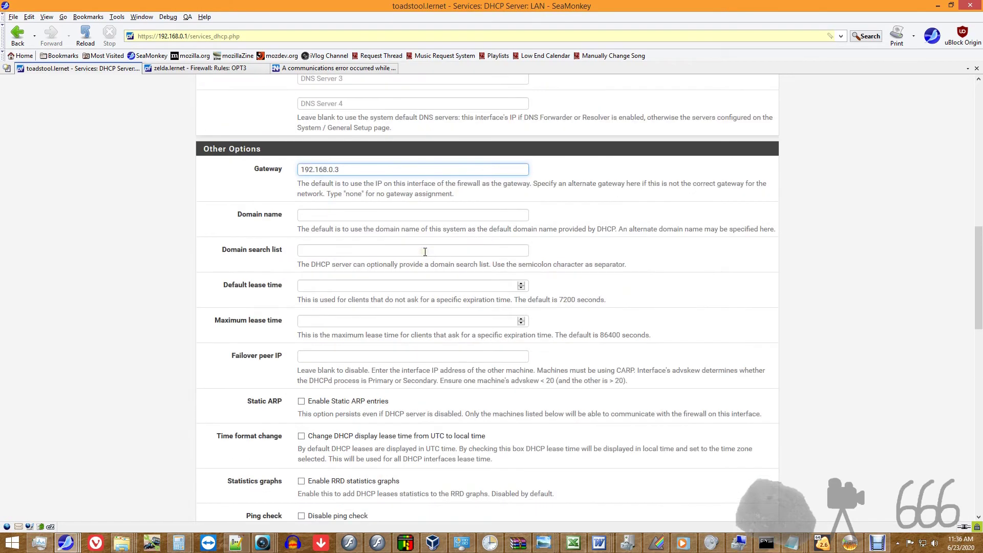
{"action": "scroll", "coordinate": [424, 251], "scroll_direction": "down", "scroll_amount": 14}
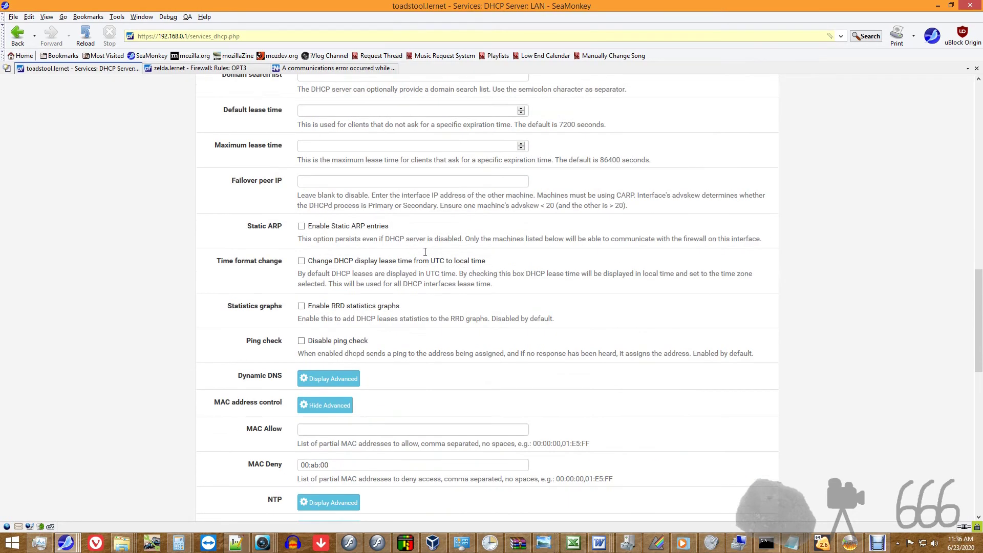
{"action": "scroll", "coordinate": [424, 253], "scroll_direction": "up", "scroll_amount": 18}
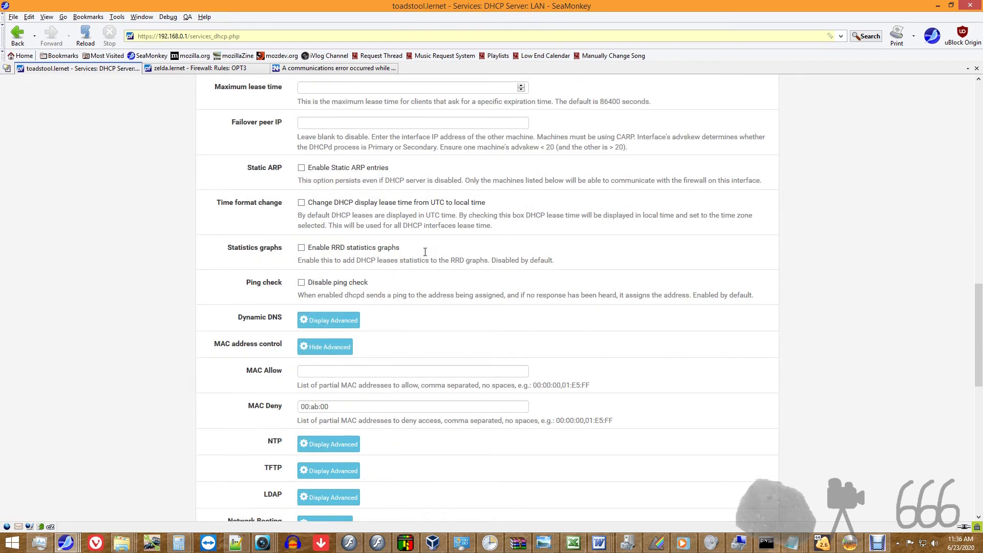
{"action": "left_click", "coordinate": [347, 202]}
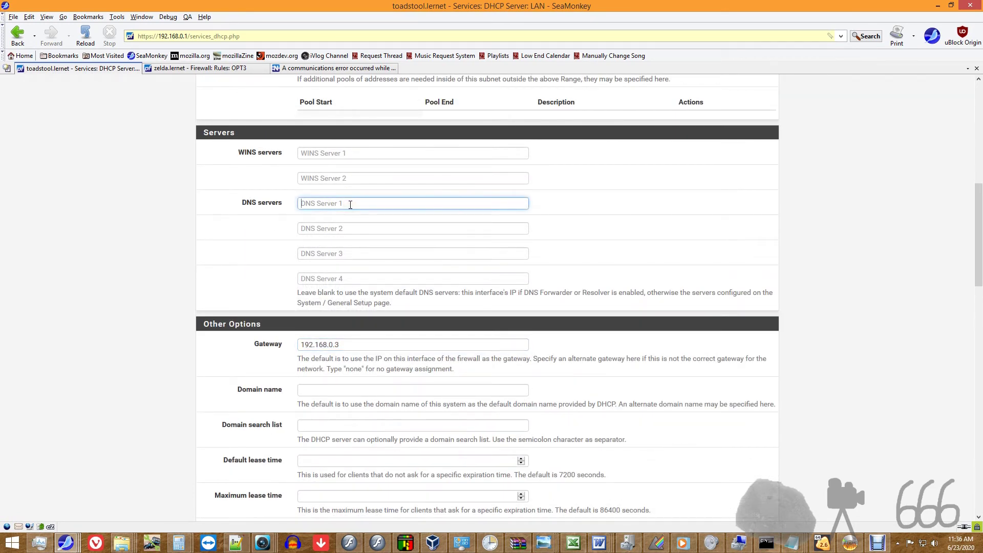
{"action": "type", "text": "192.168.0.3"}
{"action": "left_click", "coordinate": [344, 227]}
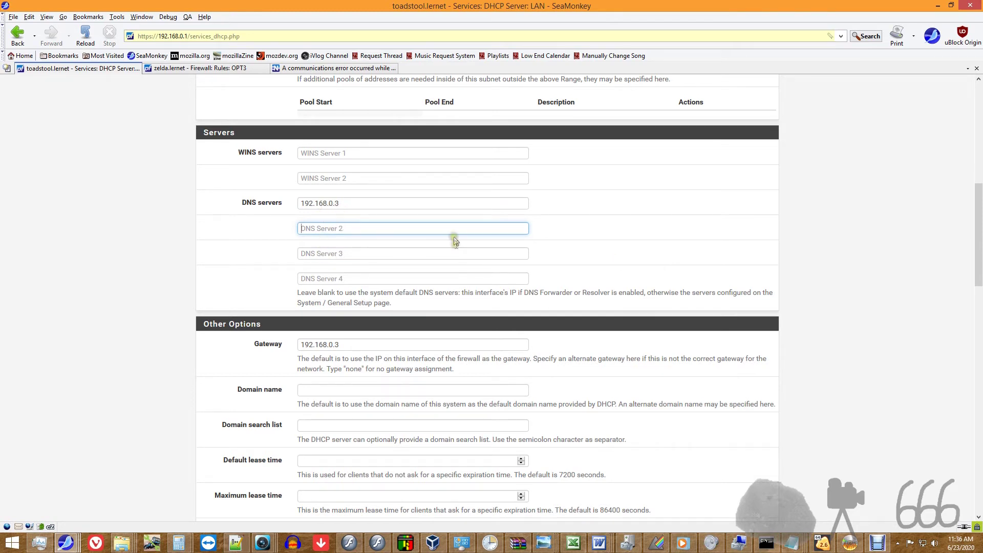
{"action": "type", "text": "8.8.8.8"}
{"action": "left_click", "coordinate": [685, 250]}
{"action": "scroll", "coordinate": [686, 251], "scroll_direction": "down", "scroll_amount": 10}
{"action": "scroll", "coordinate": [686, 251], "scroll_direction": "down", "scroll_amount": 5}
{"action": "left_click", "coordinate": [318, 252]}
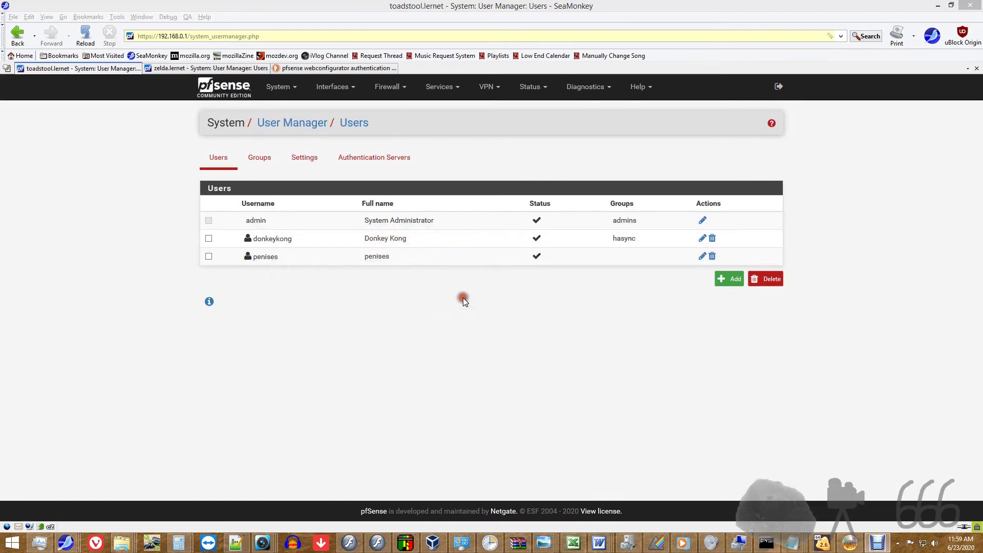
Delete the non-admin user account that belongs to no group from toadstool's user list
{"action": "left_click", "coordinate": [463, 298]}
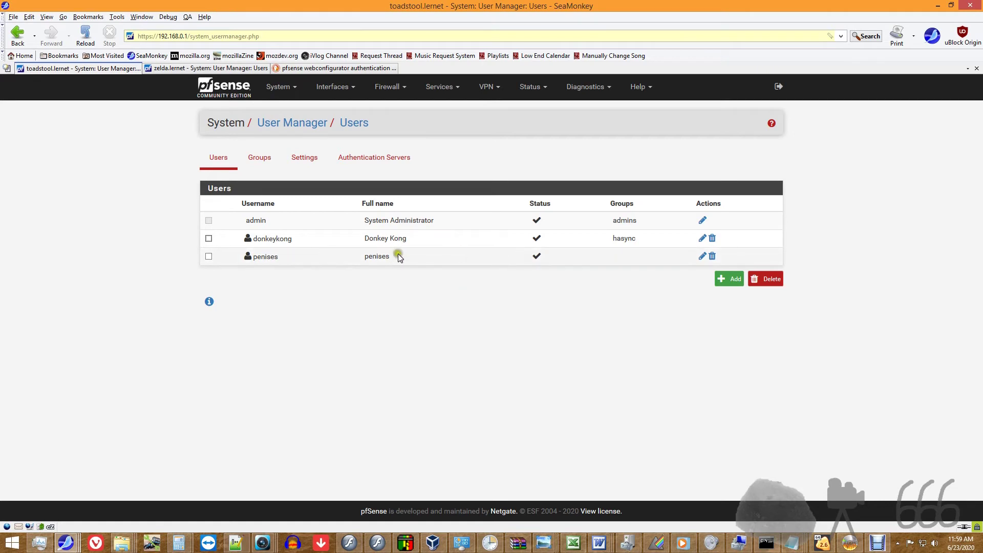
{"action": "left_click", "coordinate": [165, 70]}
{"action": "left_click", "coordinate": [106, 74]}
{"action": "left_click", "coordinate": [711, 259]}
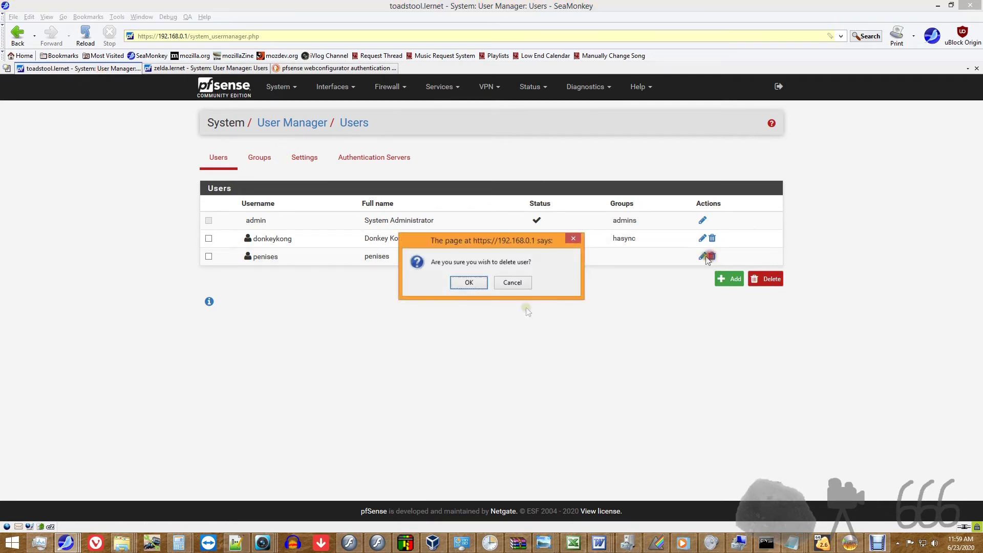
{"action": "left_click", "coordinate": [469, 282]}
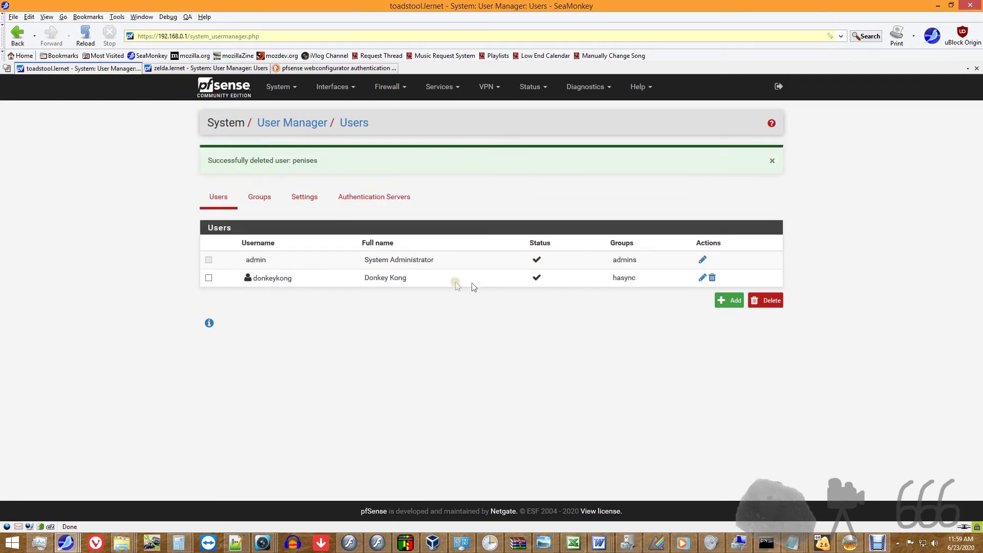
Reload zelda's user list to check whether the user deletion has synchronized
{"action": "left_click", "coordinate": [253, 196]}
{"action": "left_click", "coordinate": [177, 68]}
{"action": "left_click", "coordinate": [86, 40]}
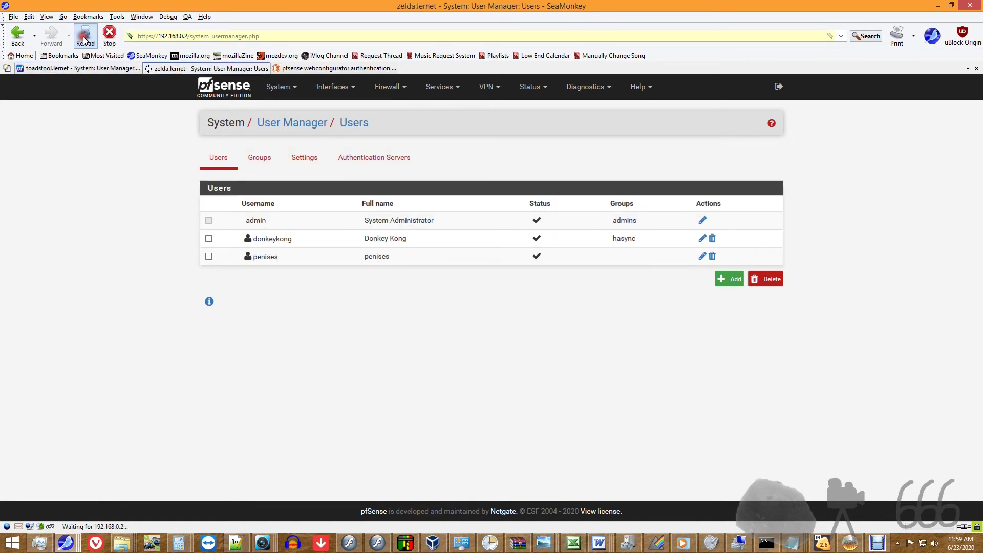
Open the hasync group on toadstool and examine its members and assigned privileges, including WebCfg - All pages
{"action": "left_click", "coordinate": [113, 71]}
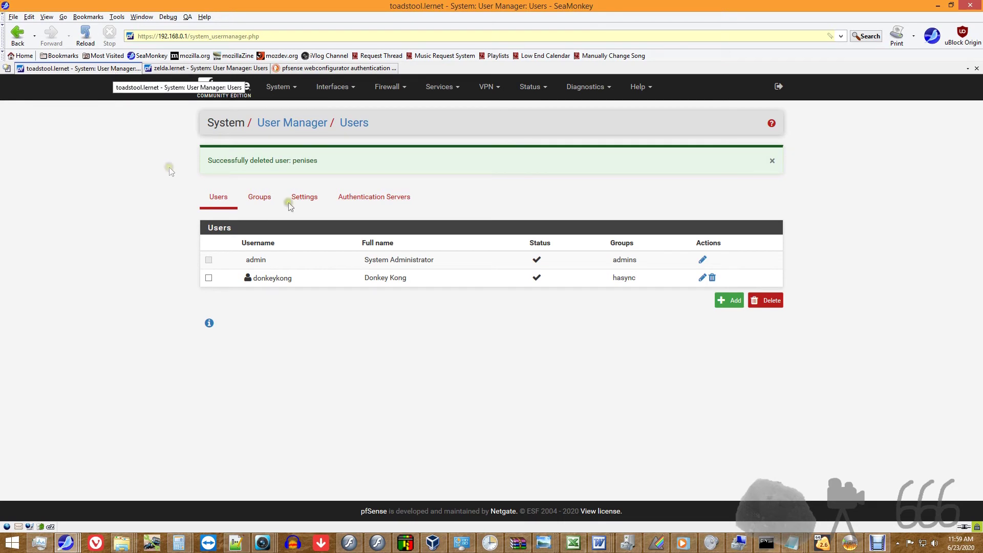
{"action": "left_click", "coordinate": [258, 198]}
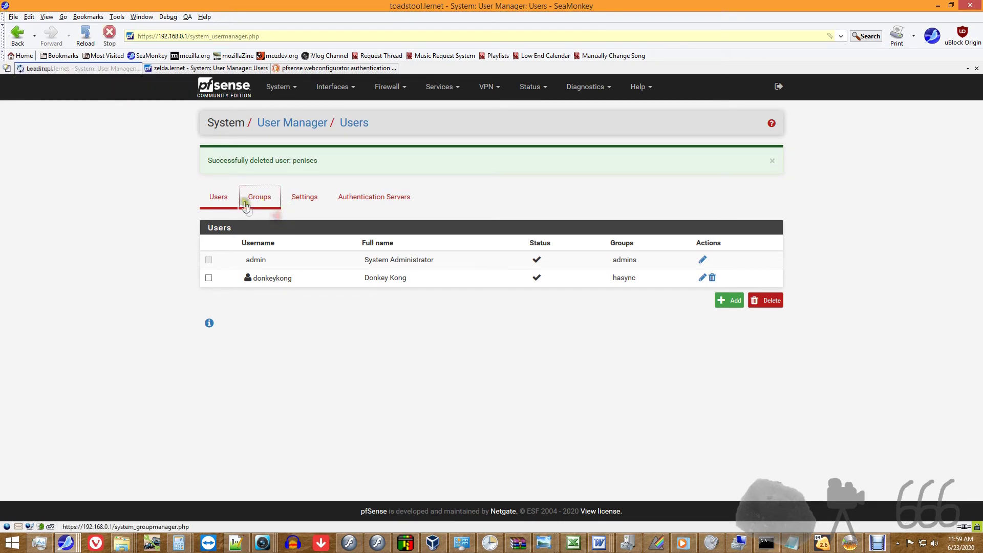
{"action": "left_click", "coordinate": [692, 254]}
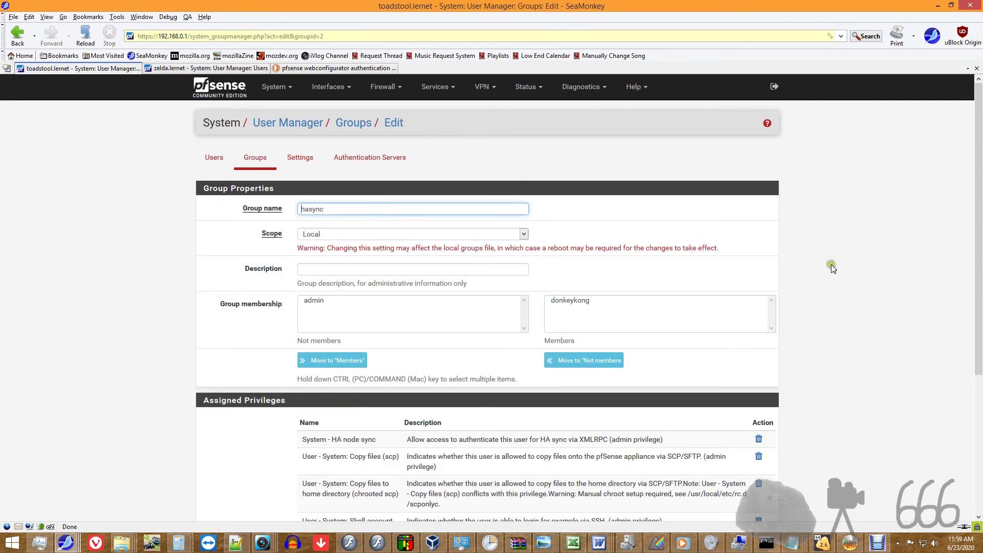
{"action": "scroll", "coordinate": [830, 268], "scroll_direction": "down", "scroll_amount": 6}
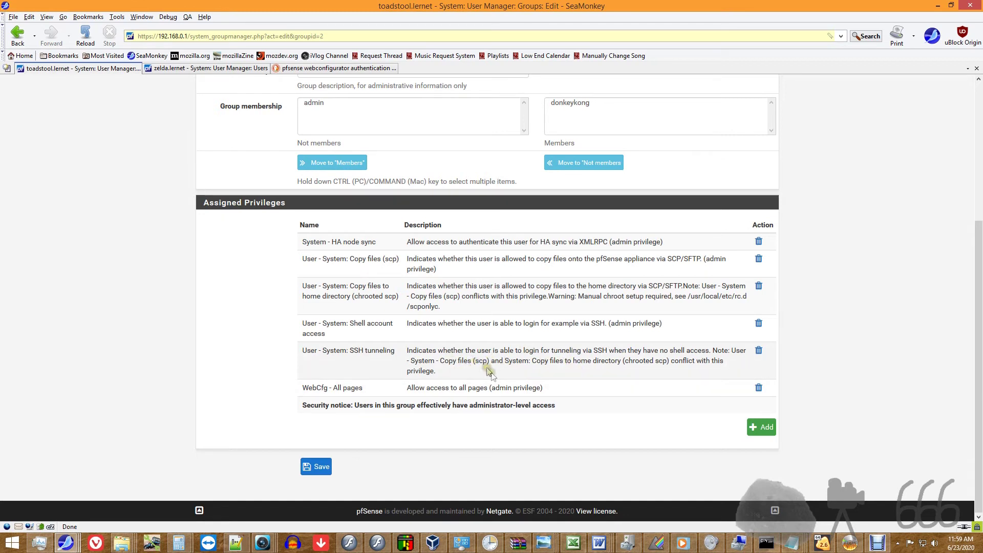
{"action": "left_click_drag", "start_coordinate": [302, 388], "coordinate": [548, 391]}
{"action": "left_click", "coordinate": [566, 388]}
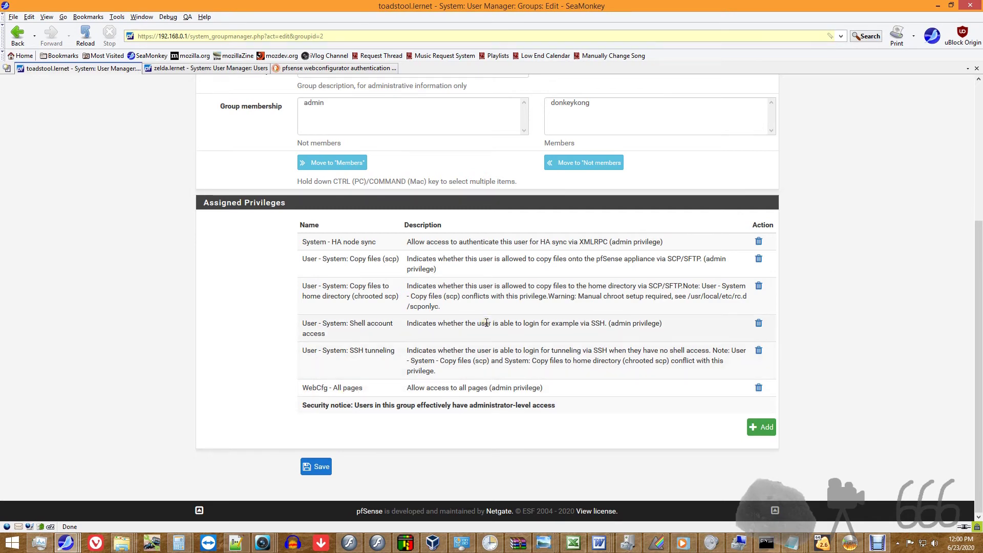
{"action": "scroll", "coordinate": [486, 322], "scroll_direction": "up", "scroll_amount": 4}
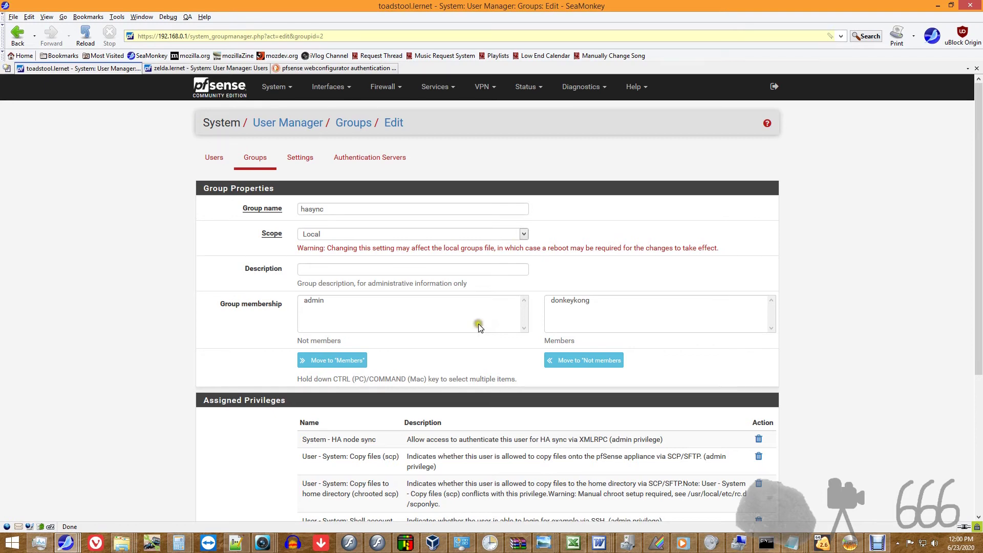
{"action": "scroll", "coordinate": [477, 324], "scroll_direction": "down", "scroll_amount": 5}
{"action": "scroll", "coordinate": [477, 324], "scroll_direction": "up", "scroll_amount": 5}
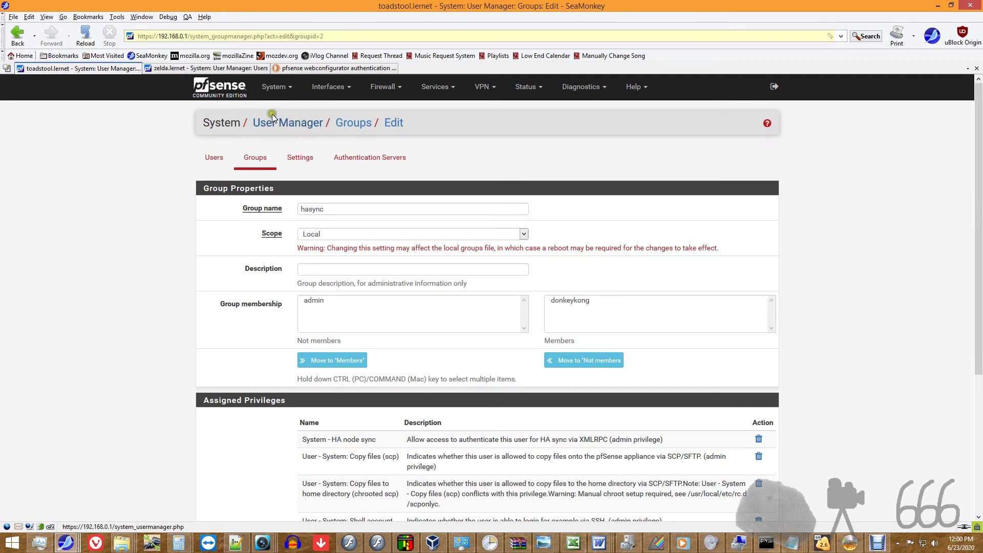
Set the failover peer IP of toadstool's LAN DHCP server to 192.168.0.2 and save the settings
{"action": "left_click", "coordinate": [445, 88]}
{"action": "left_click", "coordinate": [444, 158]}
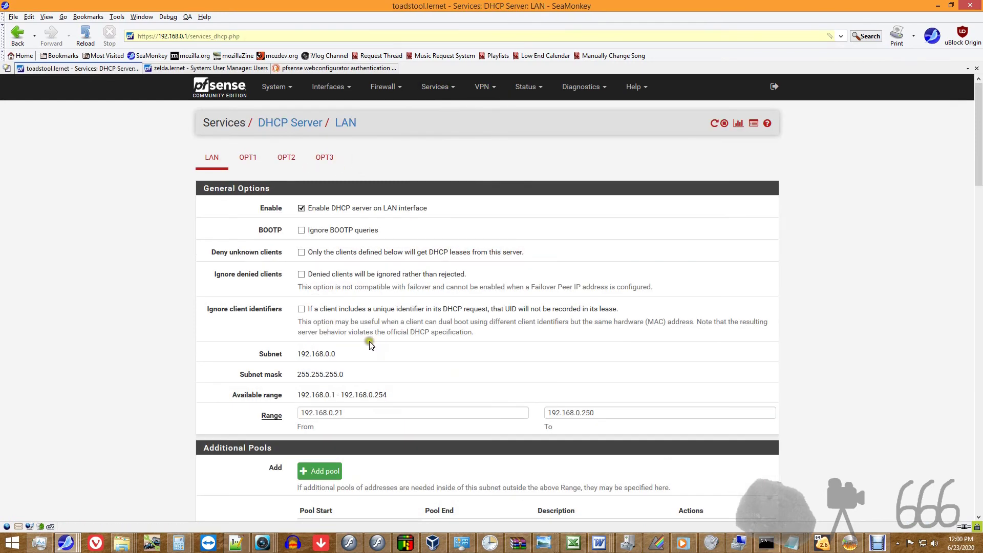
{"action": "scroll", "coordinate": [370, 343], "scroll_direction": "down", "scroll_amount": 5}
{"action": "scroll", "coordinate": [372, 344], "scroll_direction": "down", "scroll_amount": 5}
{"action": "scroll", "coordinate": [371, 340], "scroll_direction": "down", "scroll_amount": 1}
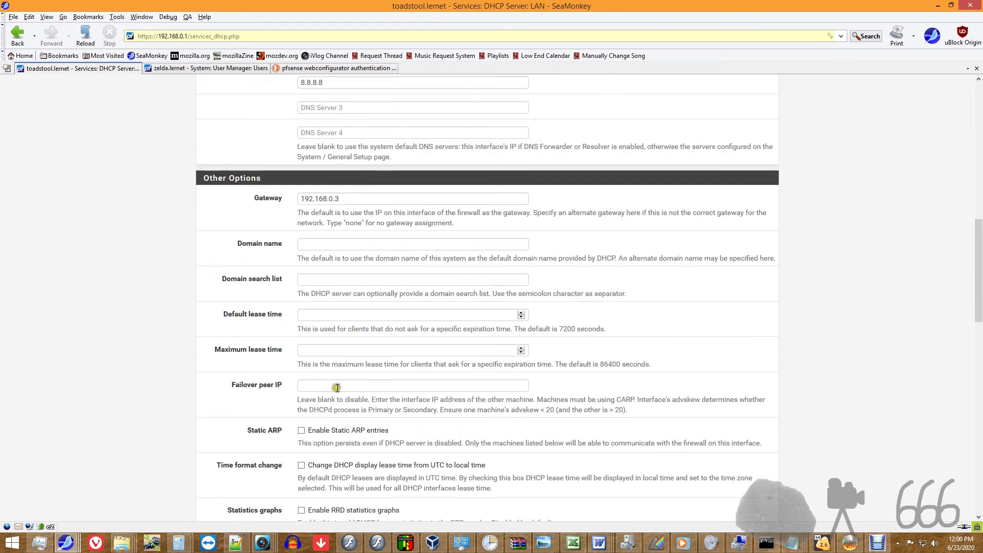
{"action": "left_click", "coordinate": [369, 384]}
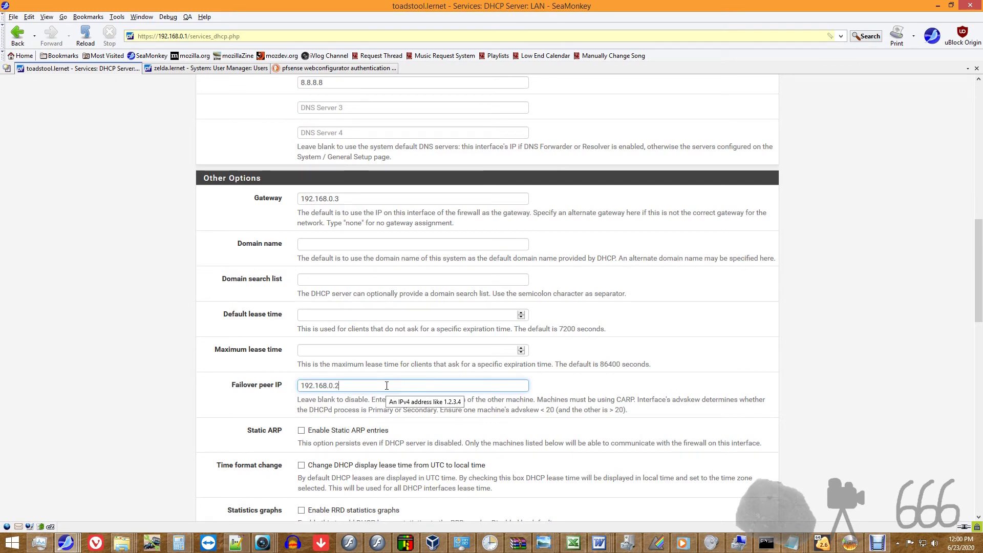
{"action": "scroll", "coordinate": [464, 452], "scroll_direction": "down", "scroll_amount": 5}
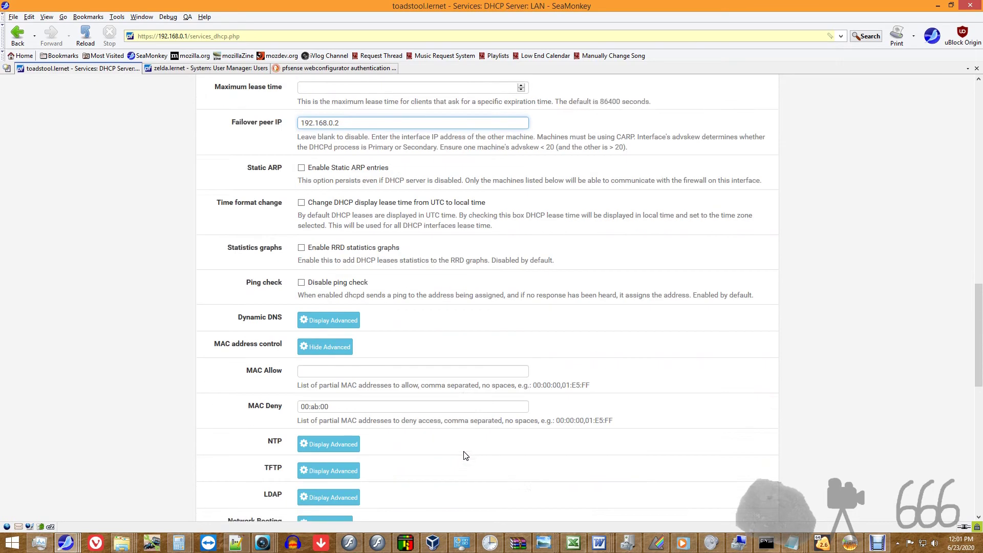
{"action": "scroll", "coordinate": [465, 455], "scroll_direction": "down", "scroll_amount": 8}
{"action": "left_click", "coordinate": [311, 354]}
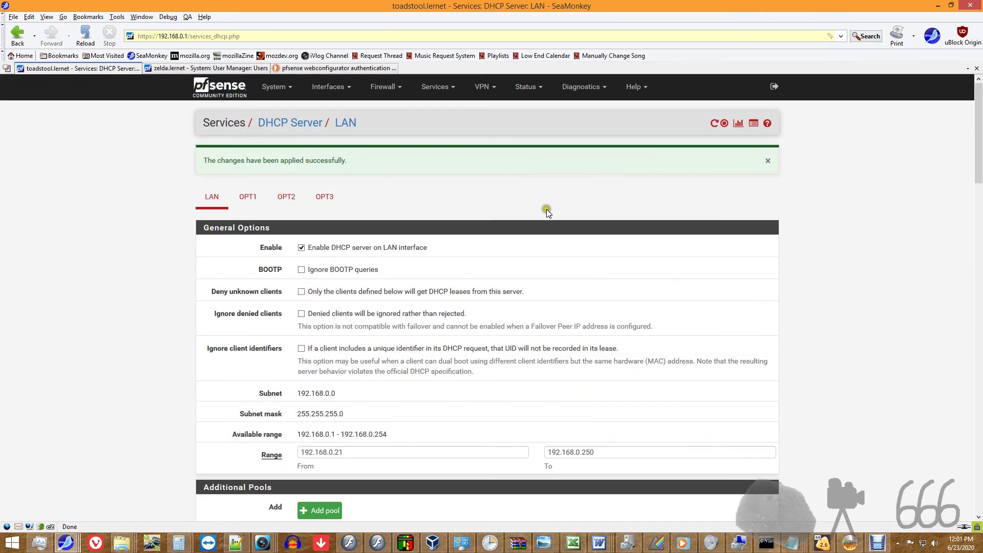
Set the failover peer IP of toadstool's OPT1 DHCP server to 192.168.2.2 and save the settings
{"action": "left_click", "coordinate": [251, 198]}
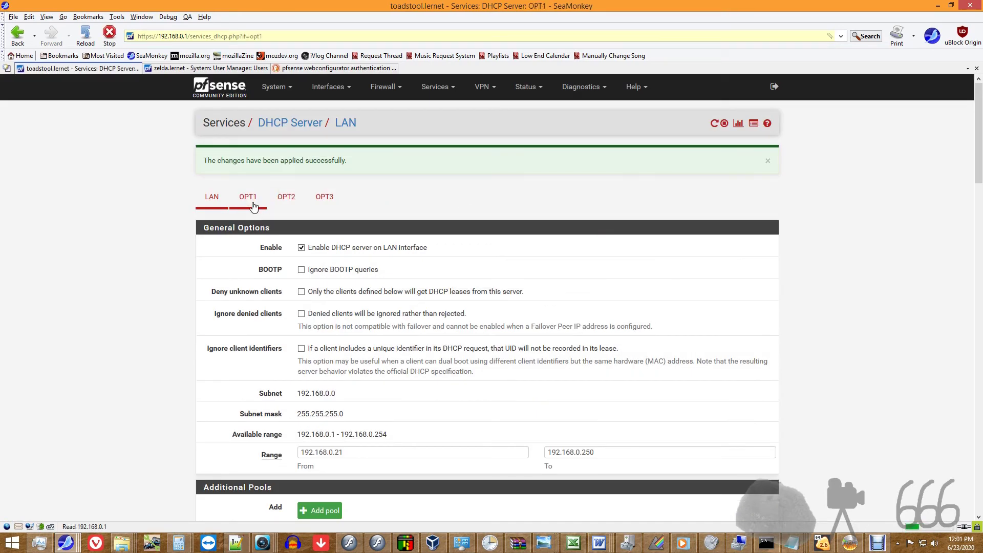
{"action": "scroll", "coordinate": [487, 375], "scroll_direction": "down", "scroll_amount": 10}
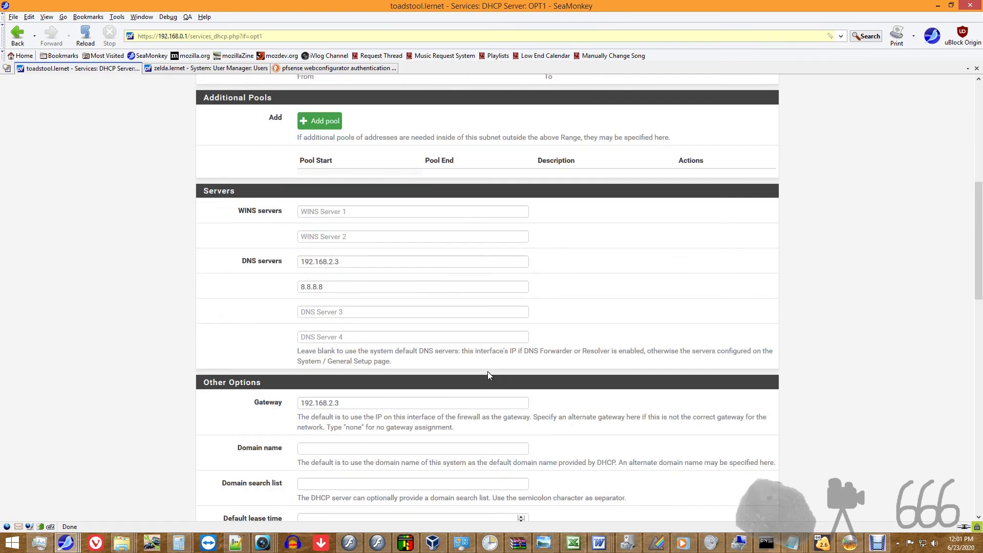
{"action": "left_click", "coordinate": [319, 472]}
{"action": "type", "text": "192.168.2.2"}
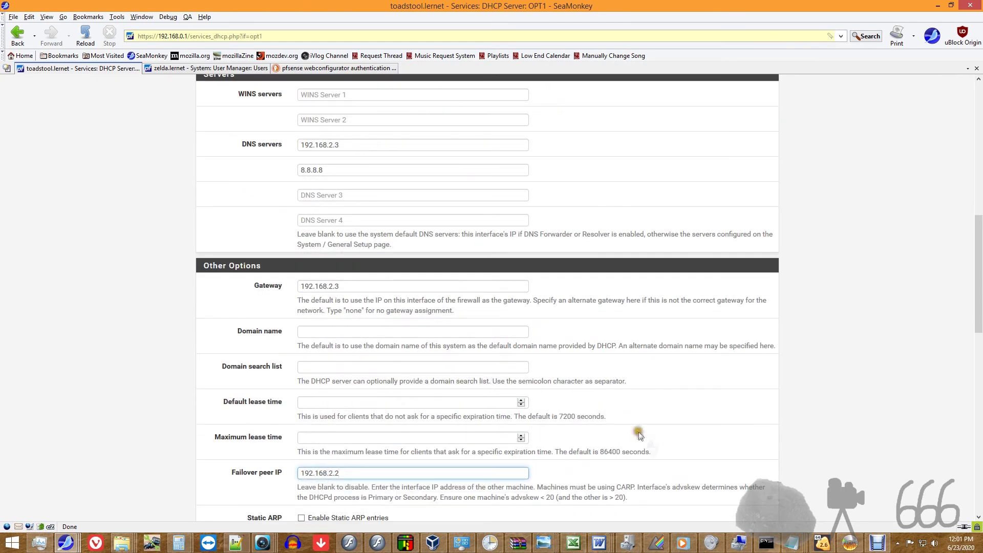
{"action": "scroll", "coordinate": [638, 435], "scroll_direction": "down", "scroll_amount": 15}
{"action": "left_click", "coordinate": [316, 404]}
Set the IP address of the static DHCP mapping for host dumpster on OPT2 to 192.168.3.4 and save it
{"action": "left_click", "coordinate": [290, 212]}
{"action": "scroll", "coordinate": [465, 324], "scroll_direction": "down", "scroll_amount": 15}
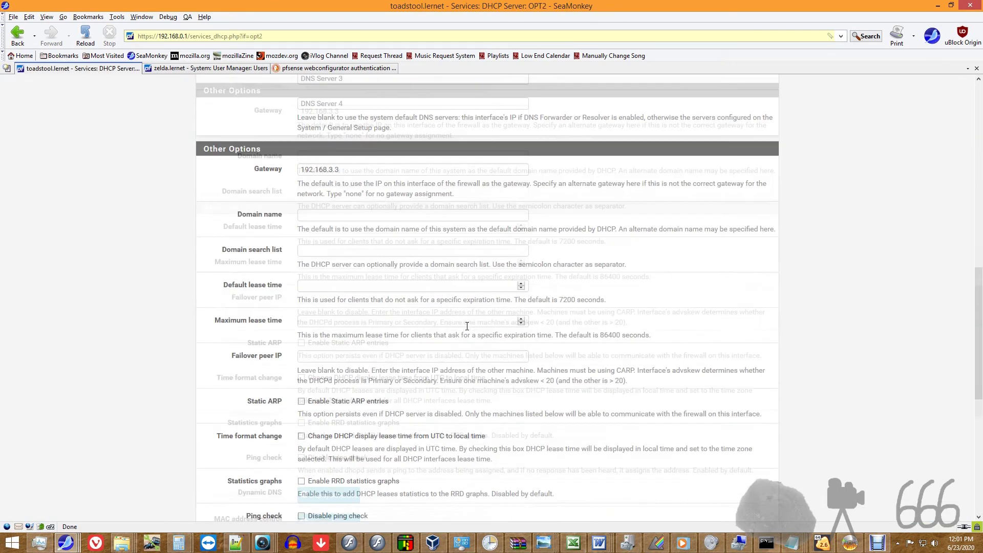
{"action": "left_click", "coordinate": [743, 440]}
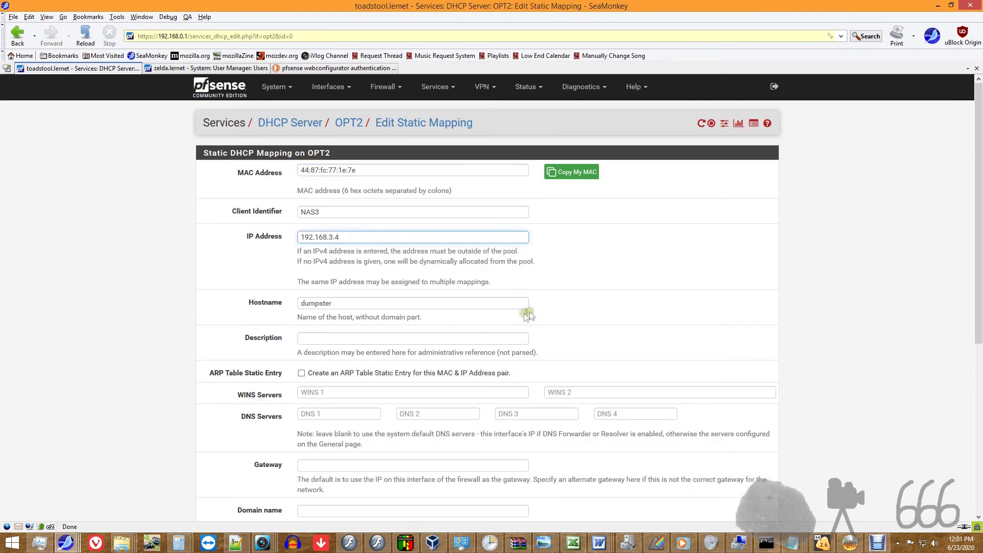
{"action": "scroll", "coordinate": [555, 356], "scroll_direction": "down", "scroll_amount": 5}
{"action": "left_click", "coordinate": [313, 468]}
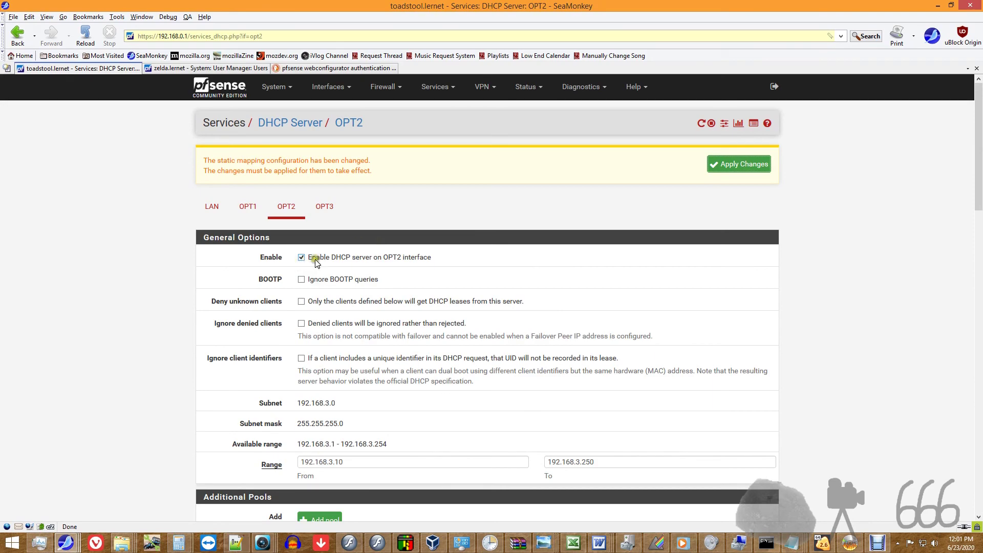
Disable the DHCP server on toadstool's OPT2 interface and save the settings
{"action": "scroll", "coordinate": [307, 263], "scroll_direction": "down", "scroll_amount": 15}
{"action": "left_click", "coordinate": [330, 385]}
{"action": "scroll", "coordinate": [548, 212], "scroll_direction": "down", "scroll_amount": 15}
{"action": "scroll", "coordinate": [548, 212], "scroll_direction": "up", "scroll_amount": 15}
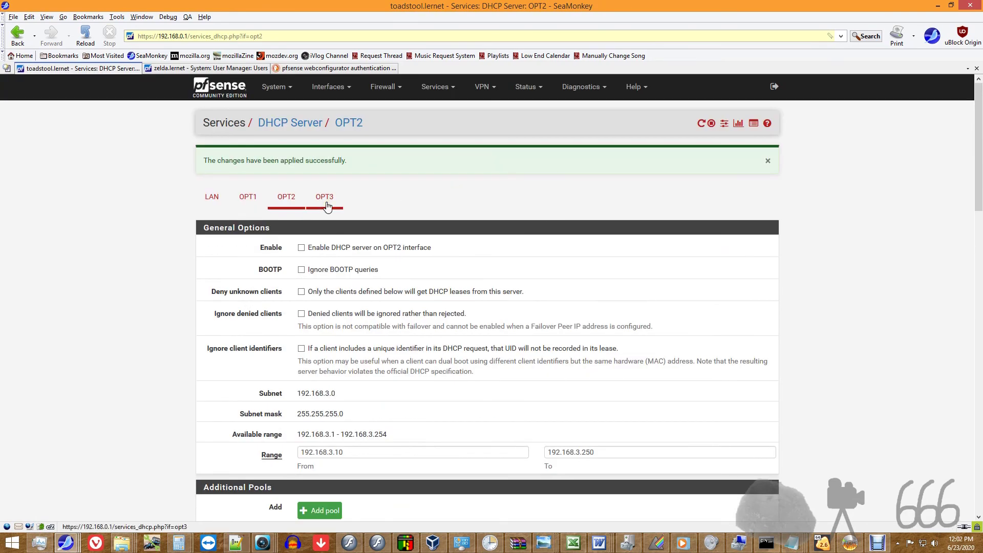
Open zelda's LAN DHCP server settings and check the synchronized range, DNS servers, gateway and failover peer IP
{"action": "left_click", "coordinate": [227, 69]}
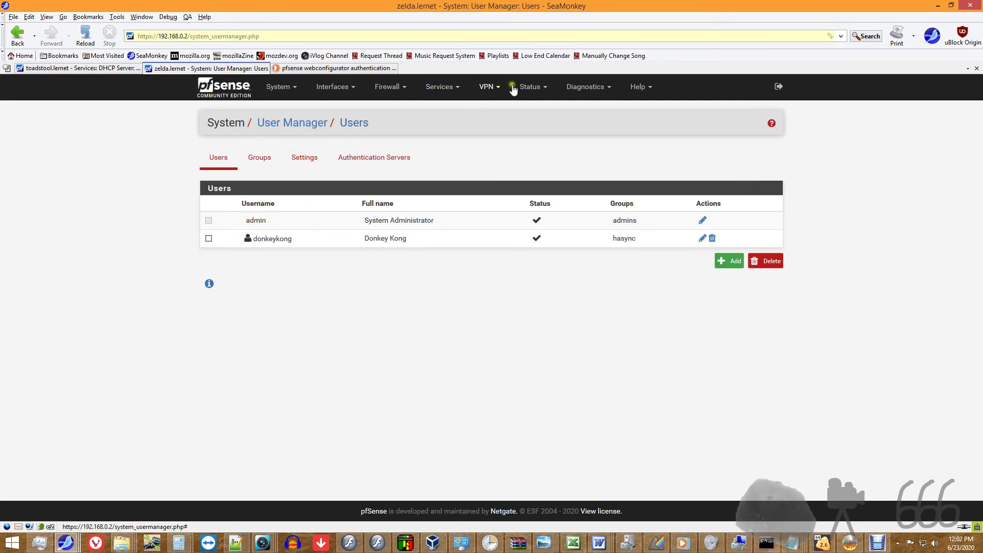
{"action": "left_click", "coordinate": [442, 87]}
{"action": "left_click", "coordinate": [448, 154]}
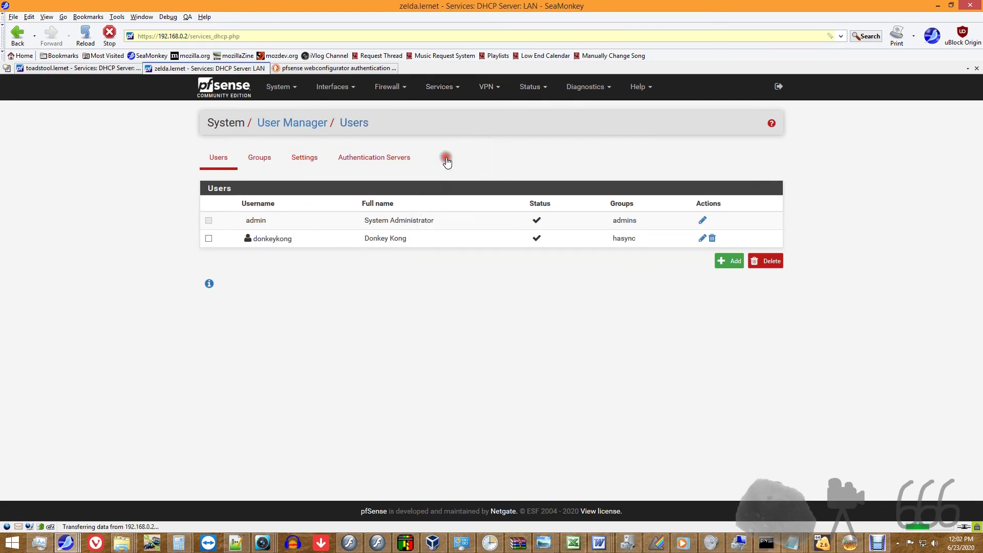
{"action": "scroll", "coordinate": [461, 278], "scroll_direction": "down", "scroll_amount": 10}
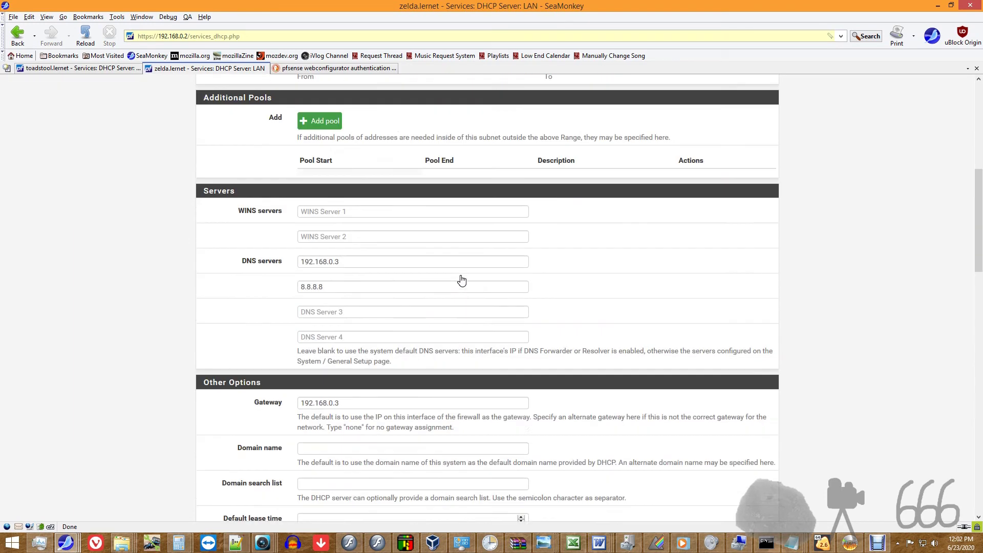
{"action": "scroll", "coordinate": [462, 279], "scroll_direction": "down", "scroll_amount": 1}
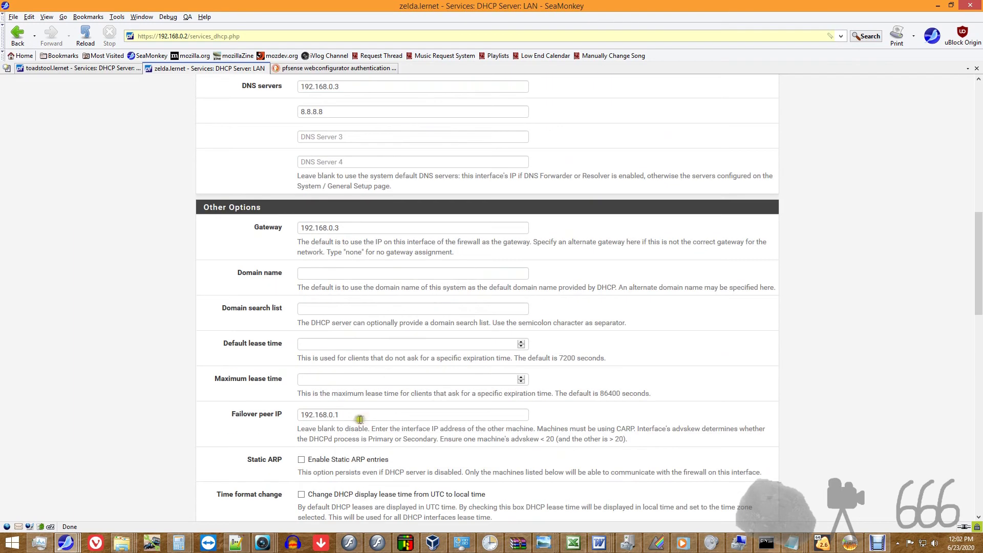
{"action": "scroll", "coordinate": [196, 386], "scroll_direction": "up", "scroll_amount": 2}
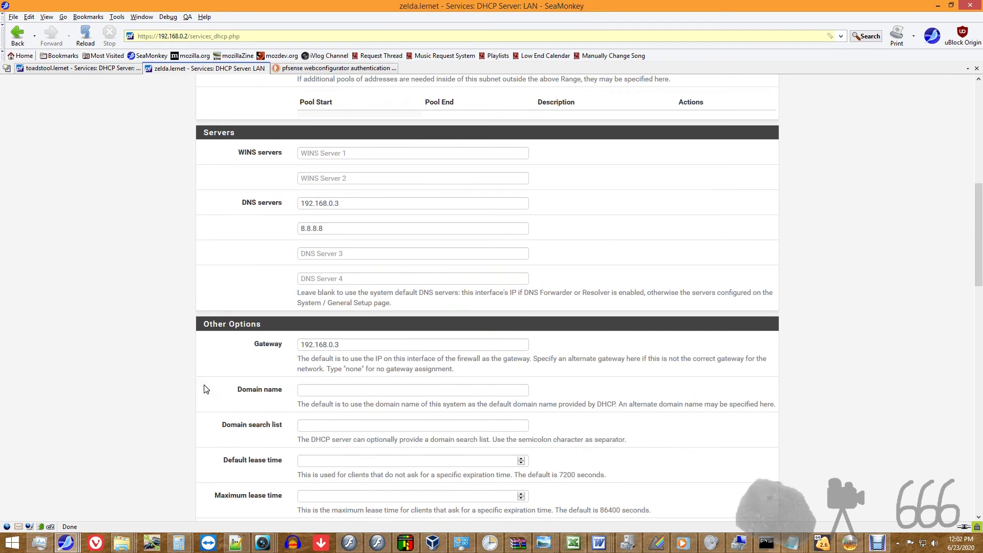
{"action": "scroll", "coordinate": [205, 389], "scroll_direction": "up", "scroll_amount": 4}
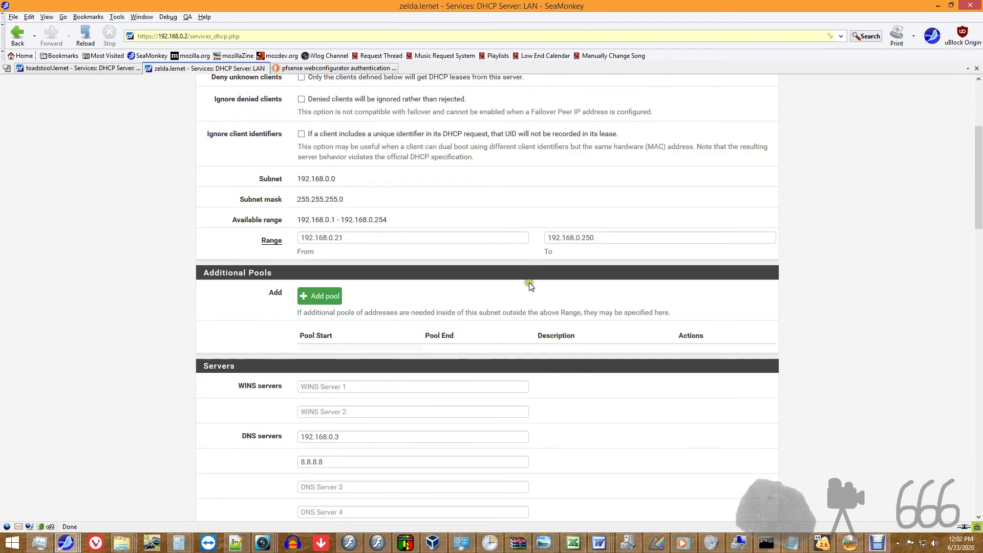
{"action": "scroll", "coordinate": [529, 283], "scroll_direction": "up", "scroll_amount": 2}
Open zelda's outbound NAT page and check the synchronized mode and mappings
{"action": "left_click", "coordinate": [103, 69]}
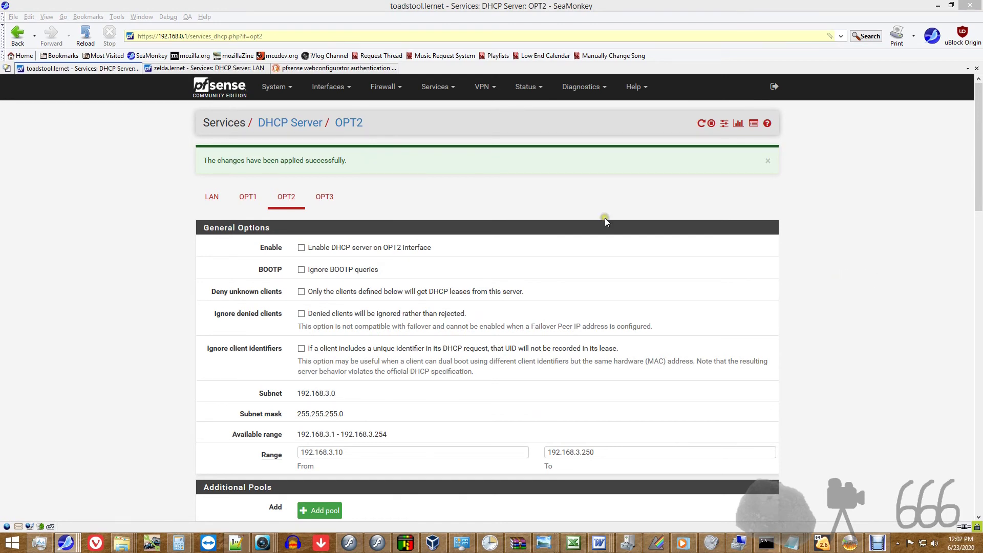
{"action": "left_click", "coordinate": [209, 68]}
{"action": "left_click", "coordinate": [382, 87]}
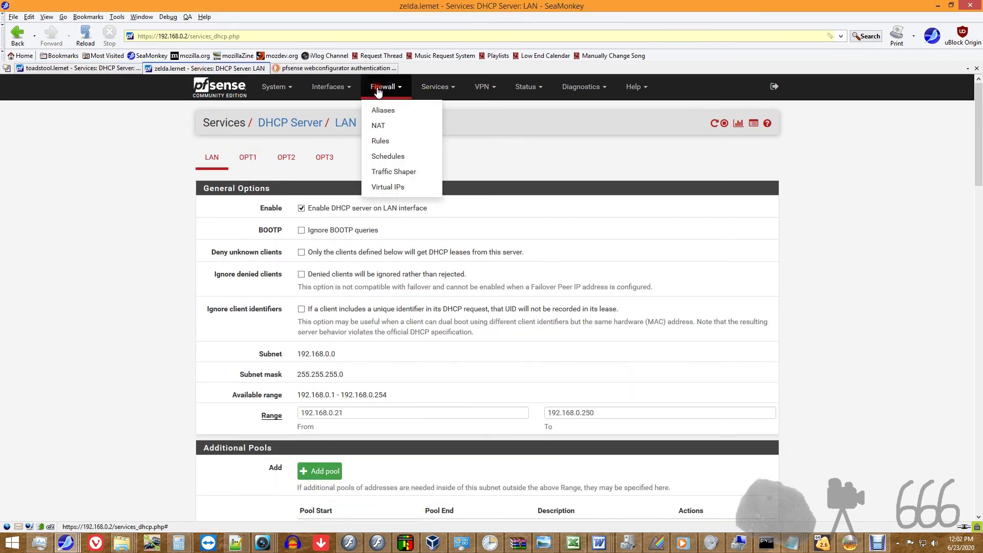
{"action": "left_click", "coordinate": [379, 128]}
{"action": "left_click", "coordinate": [317, 158]}
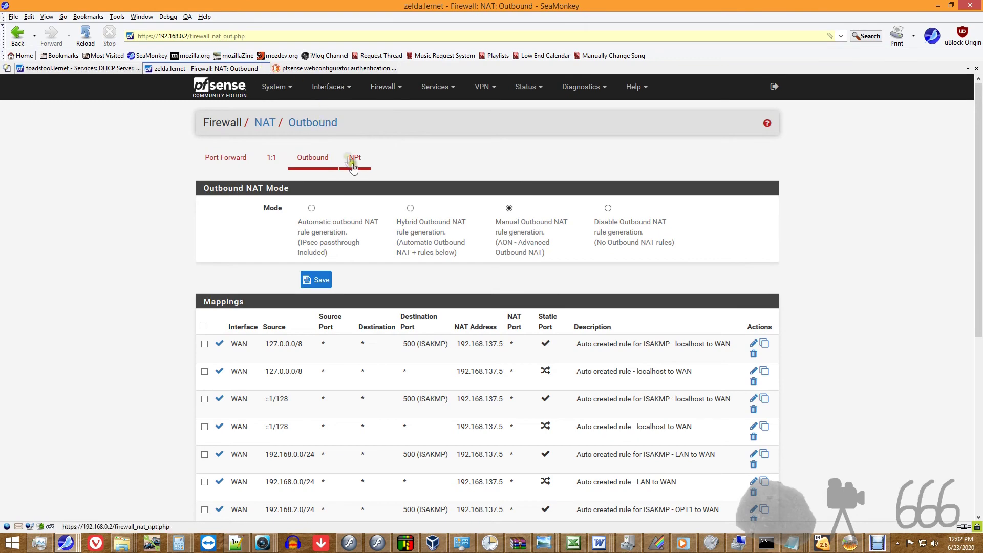
{"action": "scroll", "coordinate": [494, 362], "scroll_direction": "down", "scroll_amount": 10}
{"action": "scroll", "coordinate": [497, 365], "scroll_direction": "up", "scroll_amount": 10}
Open toadstool's CARP failover status and examine the state of each virtual IP
{"action": "left_click", "coordinate": [77, 68]}
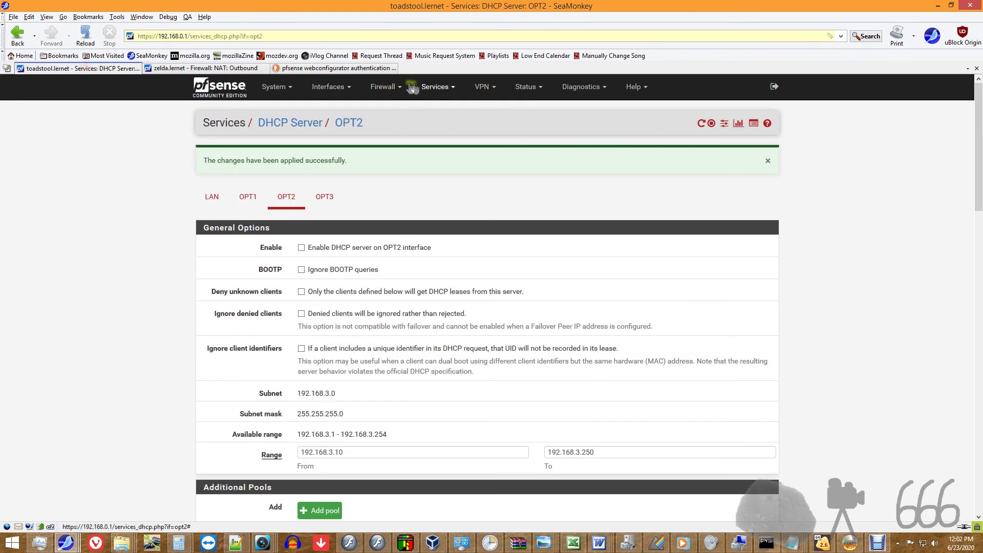
{"action": "left_click", "coordinate": [423, 88]}
{"action": "left_click", "coordinate": [525, 88]}
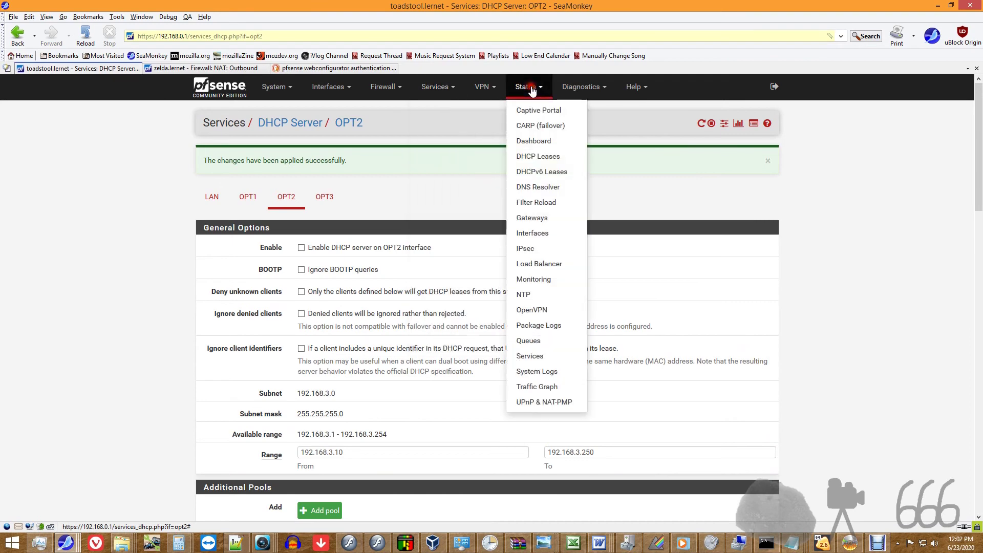
{"action": "left_click", "coordinate": [548, 127]}
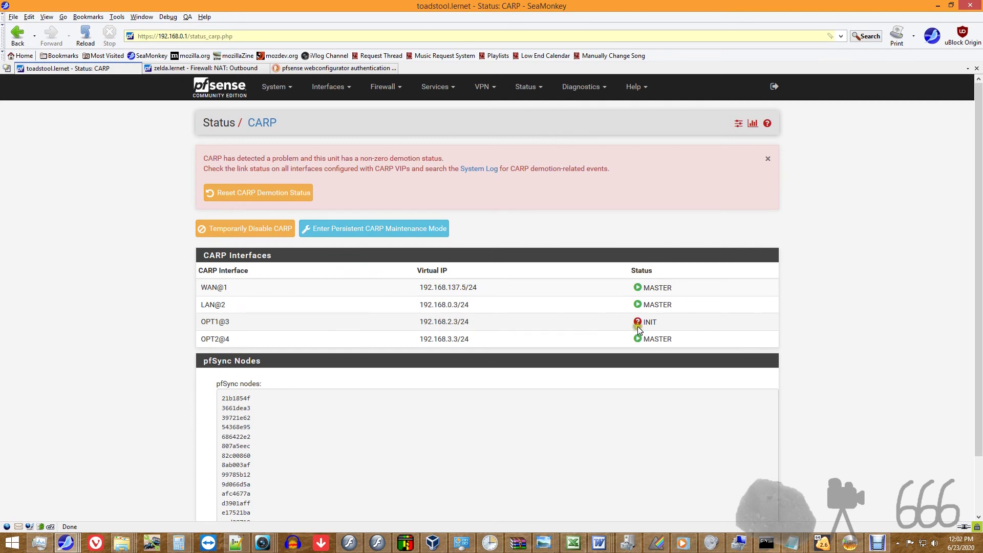
Open zelda's CARP failover status and compare its interface states with toadstool's
{"action": "left_click", "coordinate": [221, 68]}
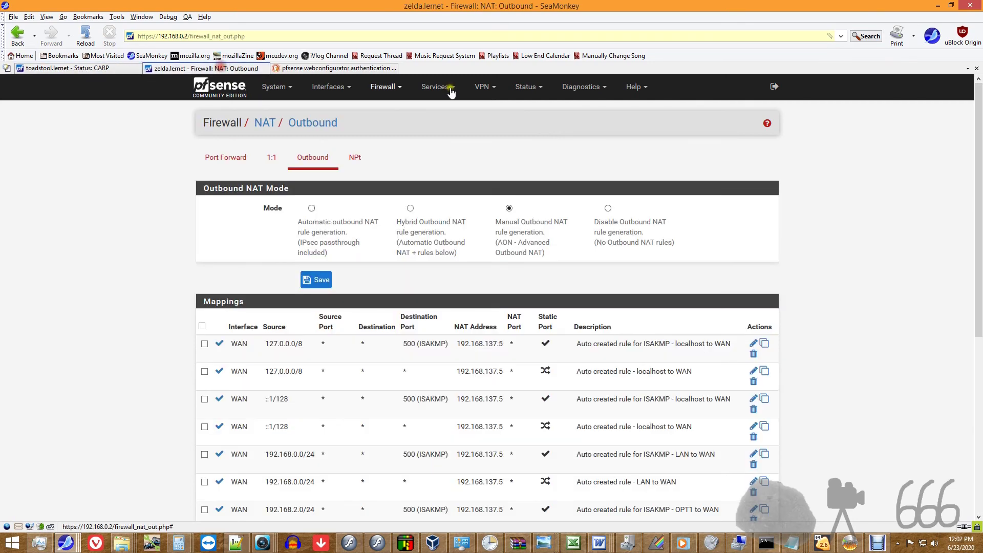
{"action": "left_click", "coordinate": [537, 97]}
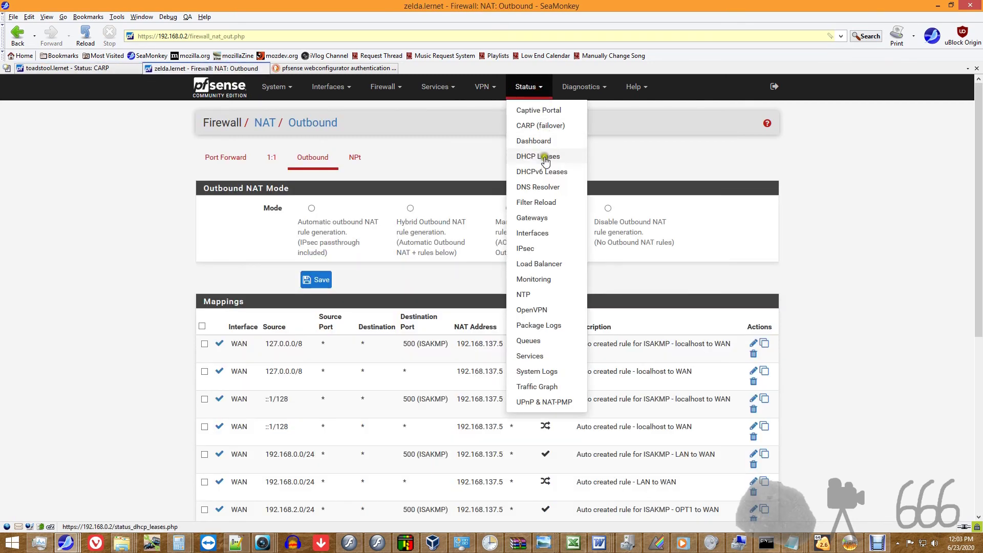
{"action": "left_click", "coordinate": [545, 128]}
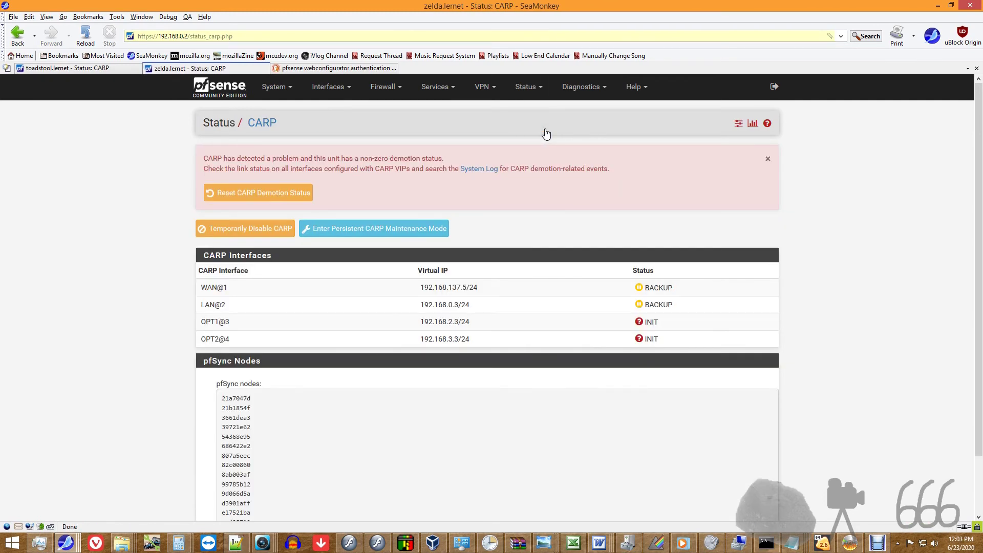
{"action": "left_click", "coordinate": [94, 70]}
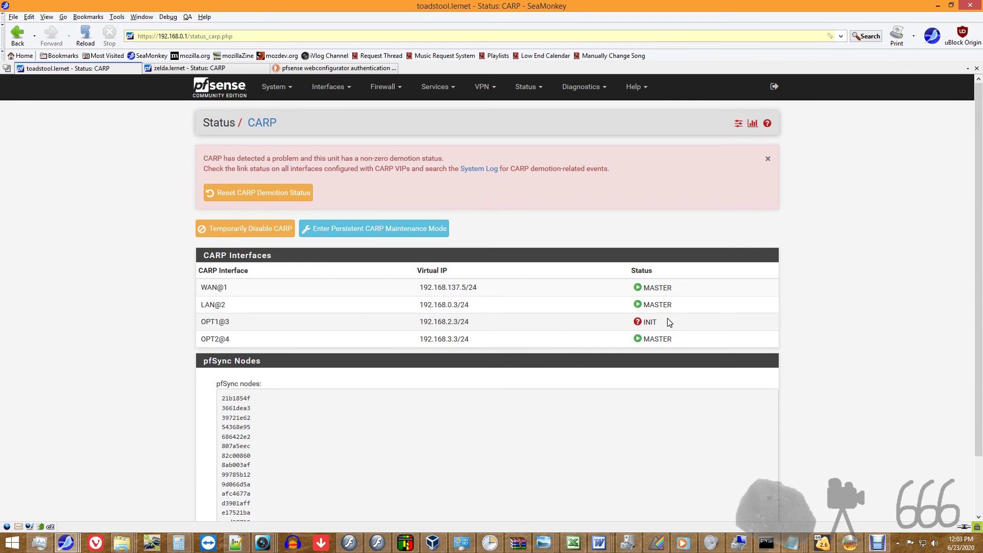
{"action": "left_click", "coordinate": [243, 67]}
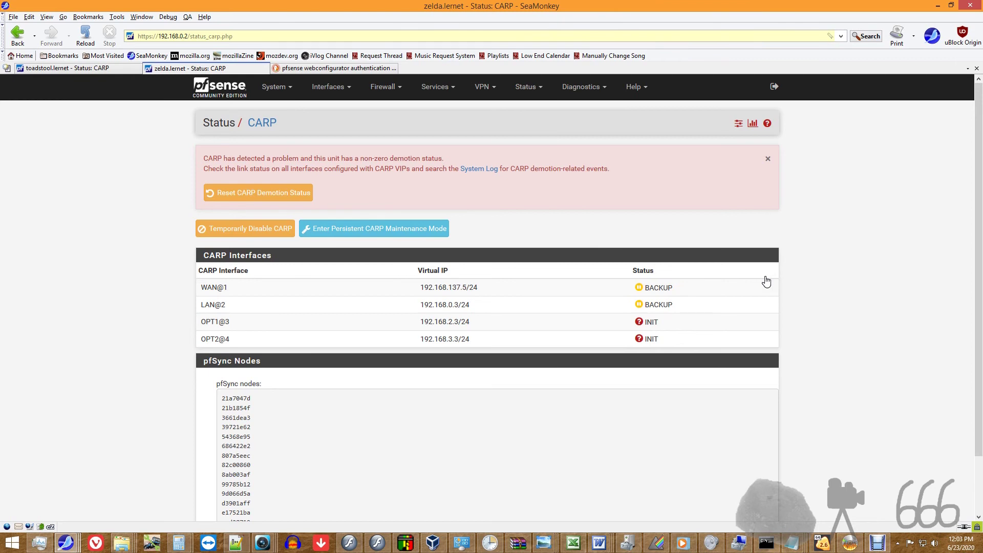
{"action": "left_click", "coordinate": [99, 70]}
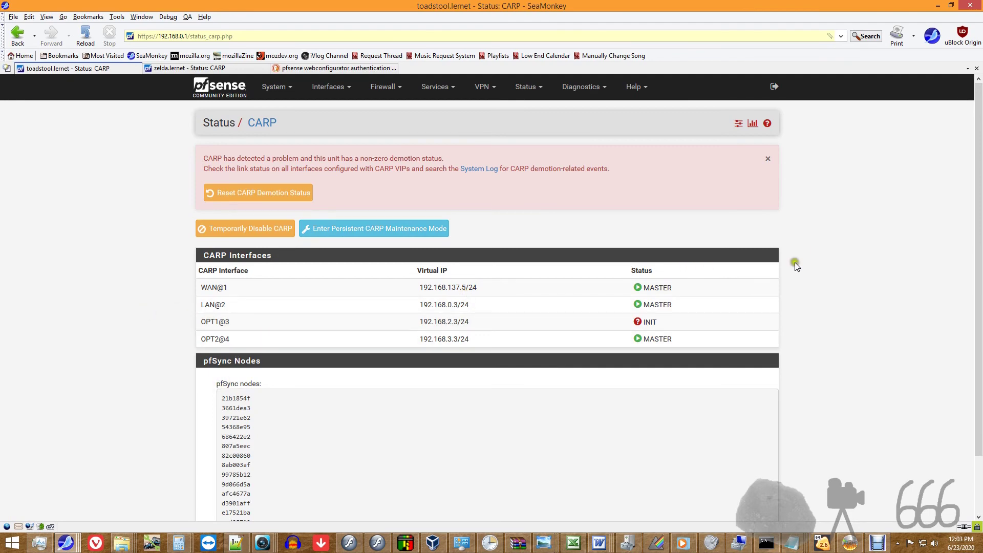
{"action": "mouse_move", "coordinate": [975, 143]}
{"action": "left_mouse_down"}
{"action": "mouse_move", "coordinate": [975, 316]}
{"action": "mouse_move", "coordinate": [971, 142]}
{"action": "left_mouse_up"}
Open a Command Prompt and run ipconfig to check the client's IP address and default gateway
{"action": "mouse_move", "coordinate": [766, 547]}
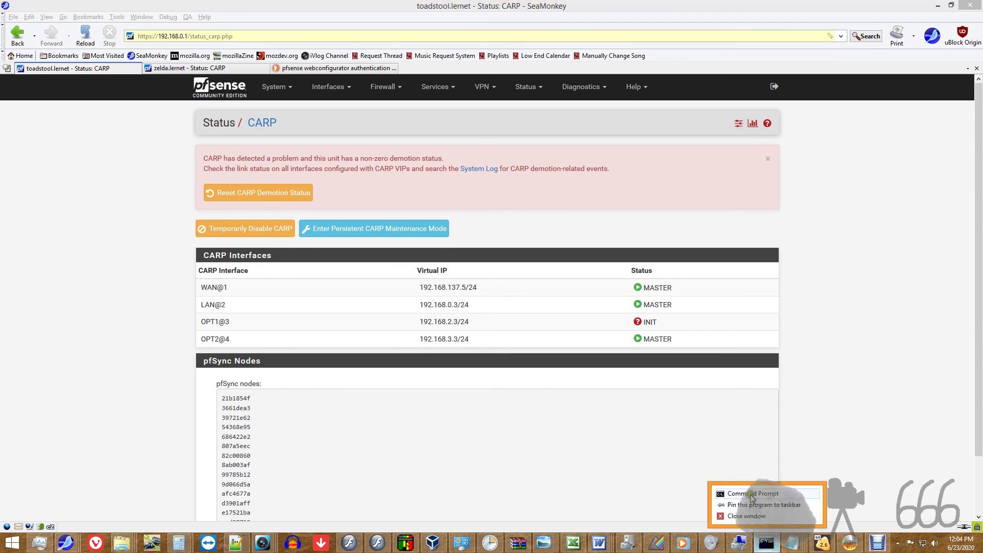
{"action": "left_click", "coordinate": [750, 493]}
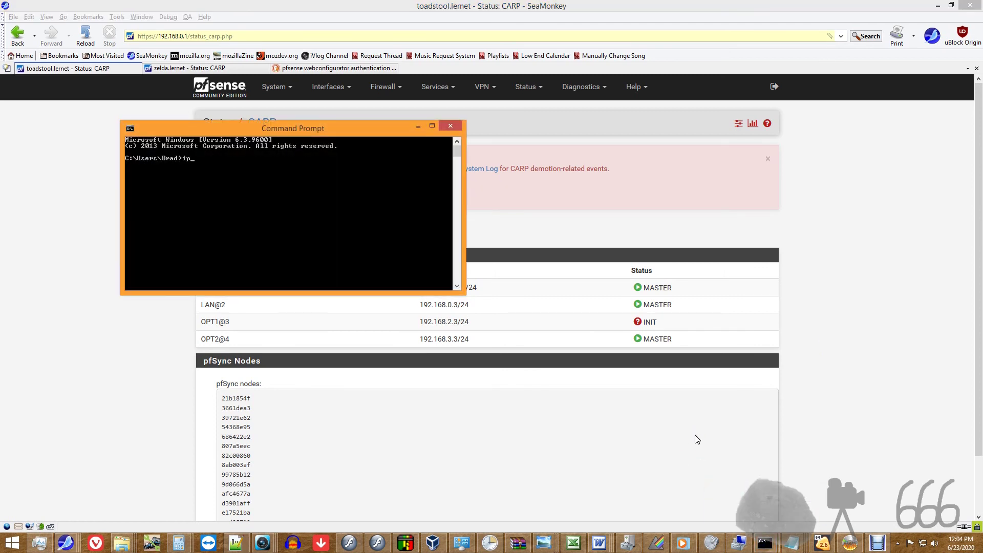
{"action": "type", "text": "ipconfig"}
{"action": "key", "text": "Return"}
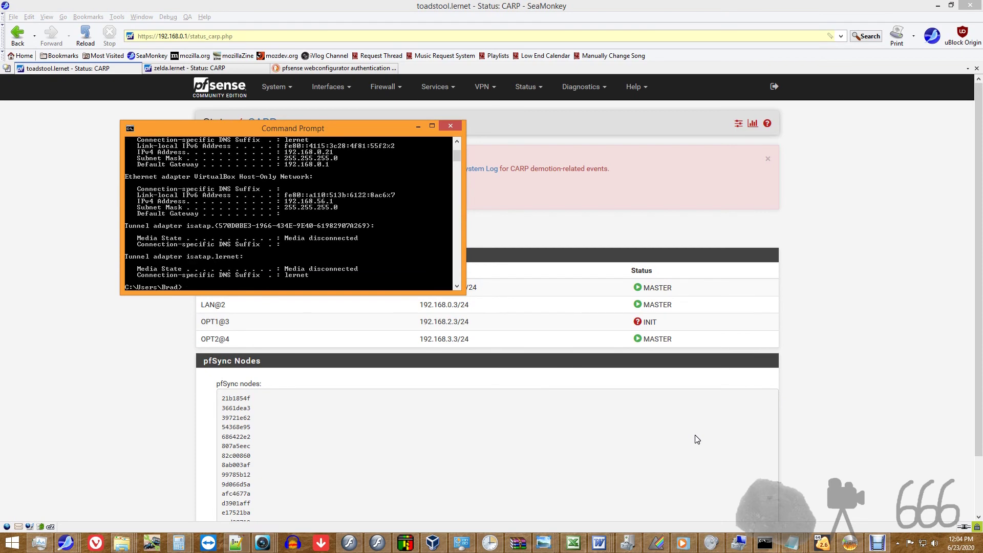
{"action": "scroll", "coordinate": [384, 171], "scroll_direction": "up", "scroll_amount": 2}
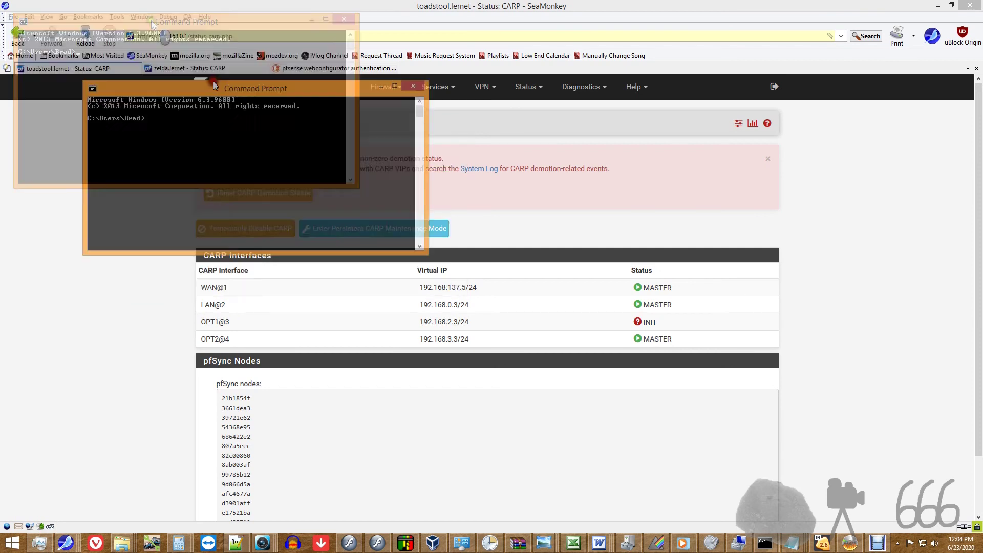
Release the client's current DHCP lease with ipconfig /release in the Command Prompt
{"action": "left_click_drag", "start_coordinate": [213, 81], "coordinate": [376, 217]}
{"action": "type", "text": "ip"}
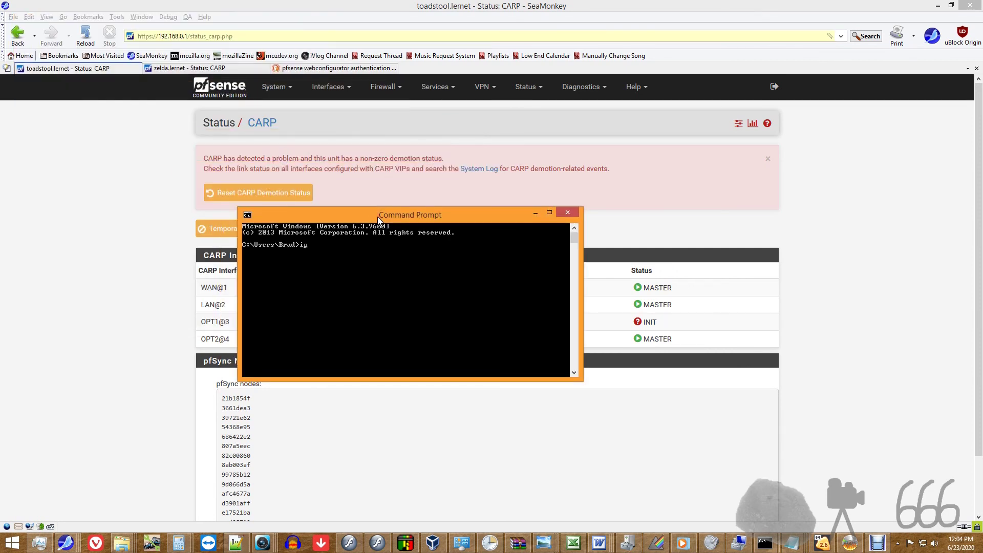
{"action": "type", "text": "config /release"}
{"action": "key", "text": "Return"}
Renew the client's DHCP lease with ipconfig /renew, allow device discovery on the network, and check the assigned gateway
{"action": "key", "text": "Up"}
{"action": "key", "text": "BackSpace"}
{"action": "key", "text": "BackSpace"}
{"action": "key", "text": "BackSpace"}
{"action": "key", "text": "BackSpace"}
{"action": "key", "text": "BackSpace"}
{"action": "type", "text": "new"}
{"action": "key", "text": "Return"}
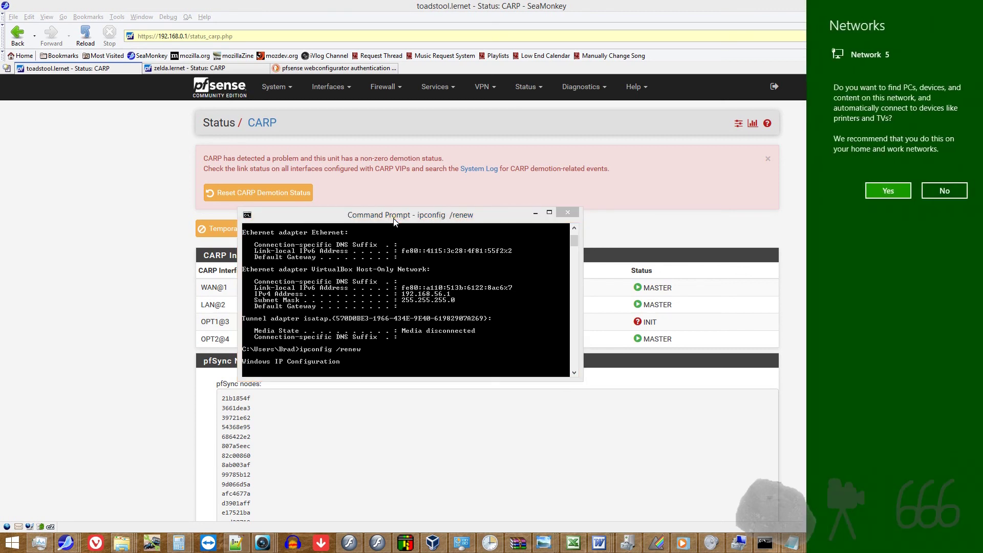
{"action": "left_click", "coordinate": [892, 191]}
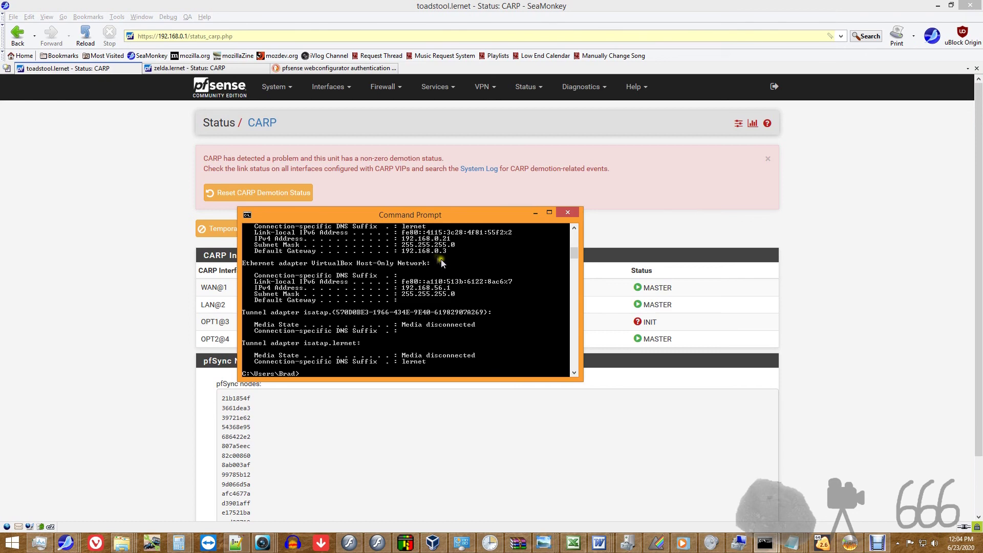
{"action": "scroll", "coordinate": [465, 317], "scroll_direction": "up", "scroll_amount": 2}
{"action": "scroll", "coordinate": [465, 316], "scroll_direction": "down", "scroll_amount": 5}
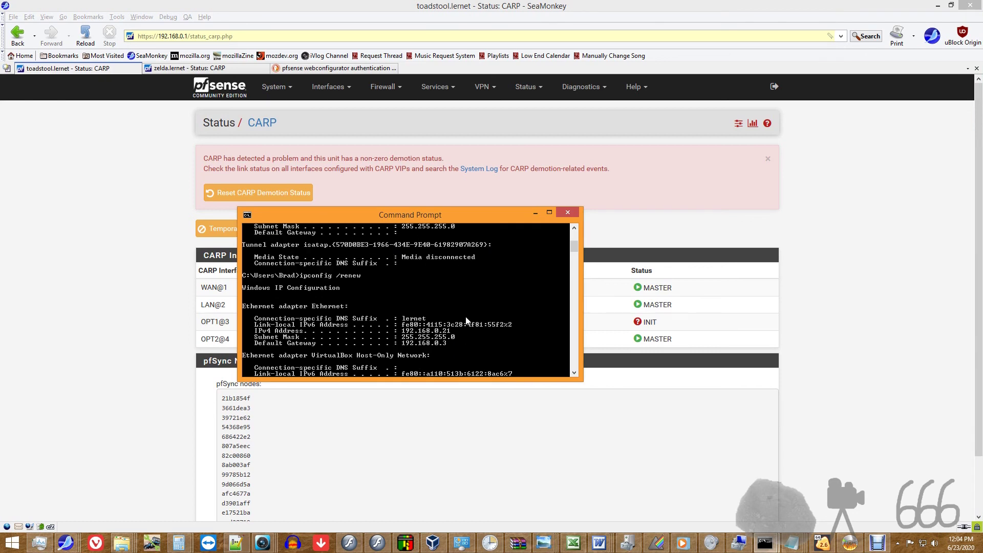
Test the client's internet access by pinging 8.8.8.8 and reloading the DuckDuckGo search page, and return to toadstool's CARP status
{"action": "type", "text": "ing 8.8.8.8"}
{"action": "key", "text": "Return"}
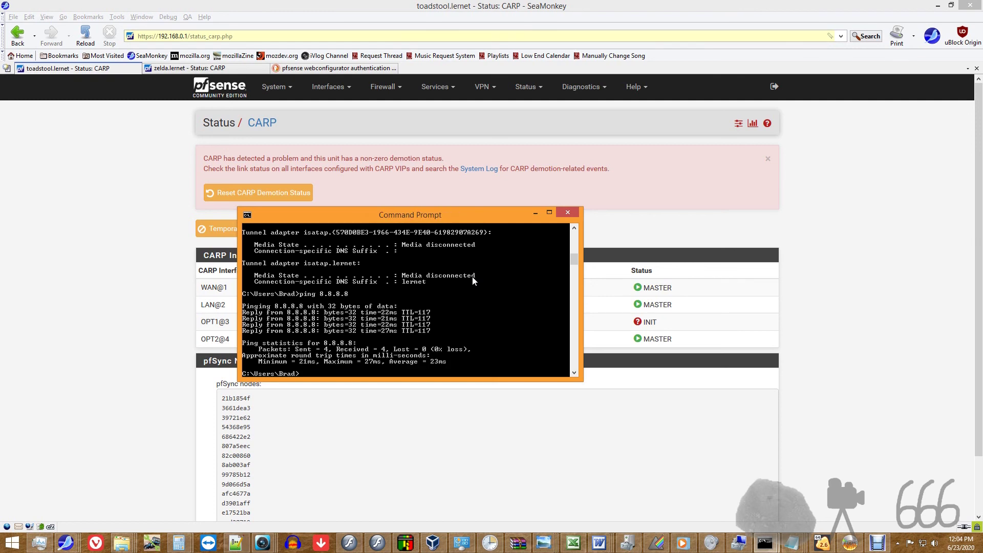
{"action": "left_click", "coordinate": [309, 71]}
{"action": "key", "text": "F5"}
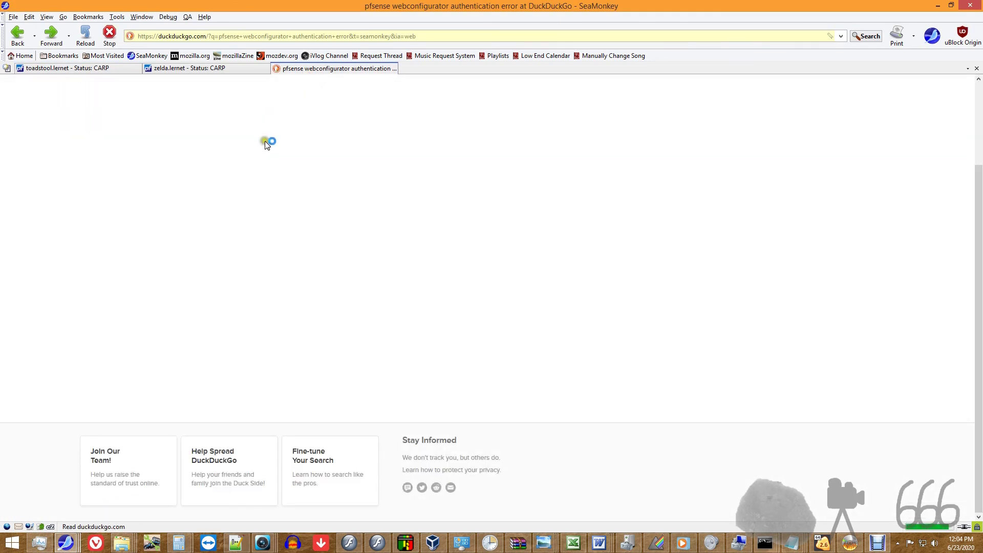
{"action": "left_click", "coordinate": [94, 67]}
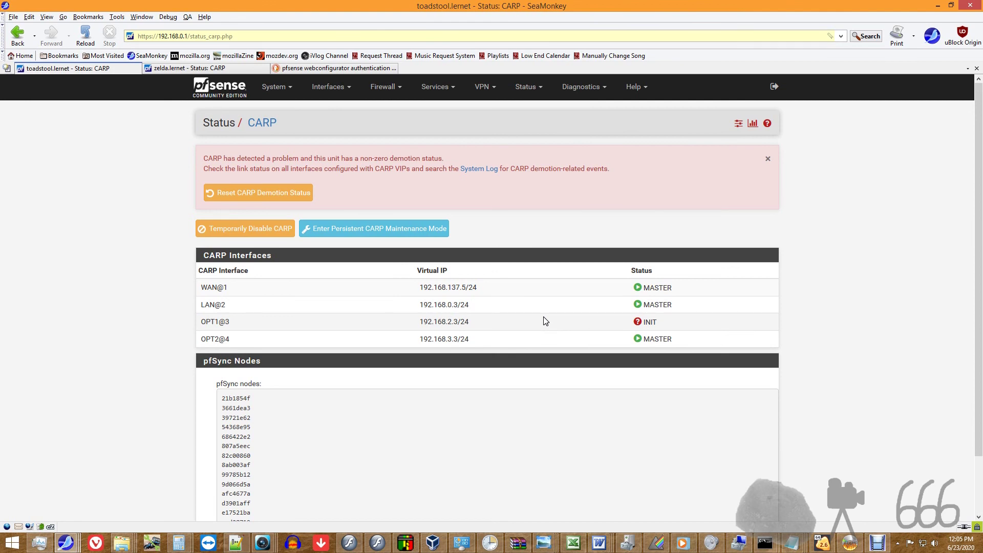
{"action": "left_click", "coordinate": [884, 547]}
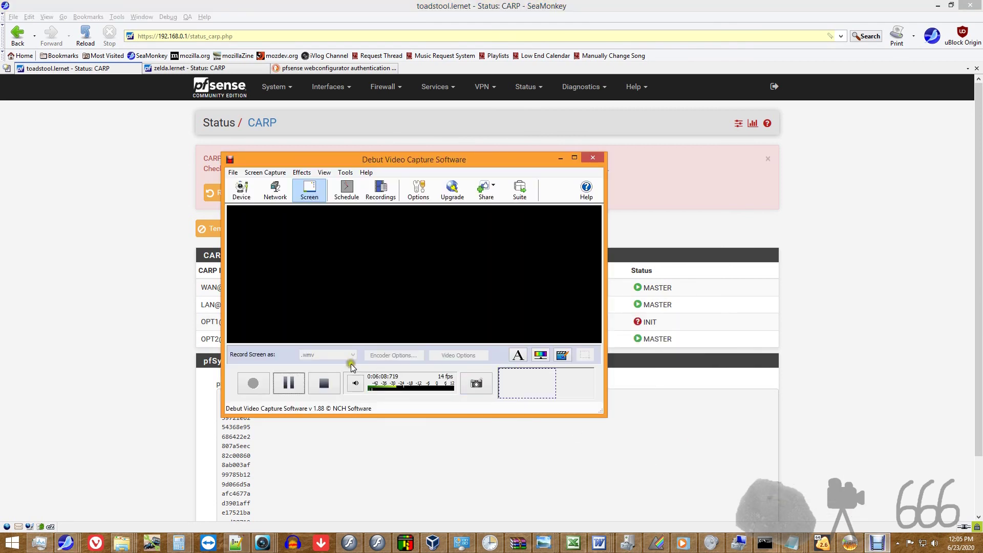